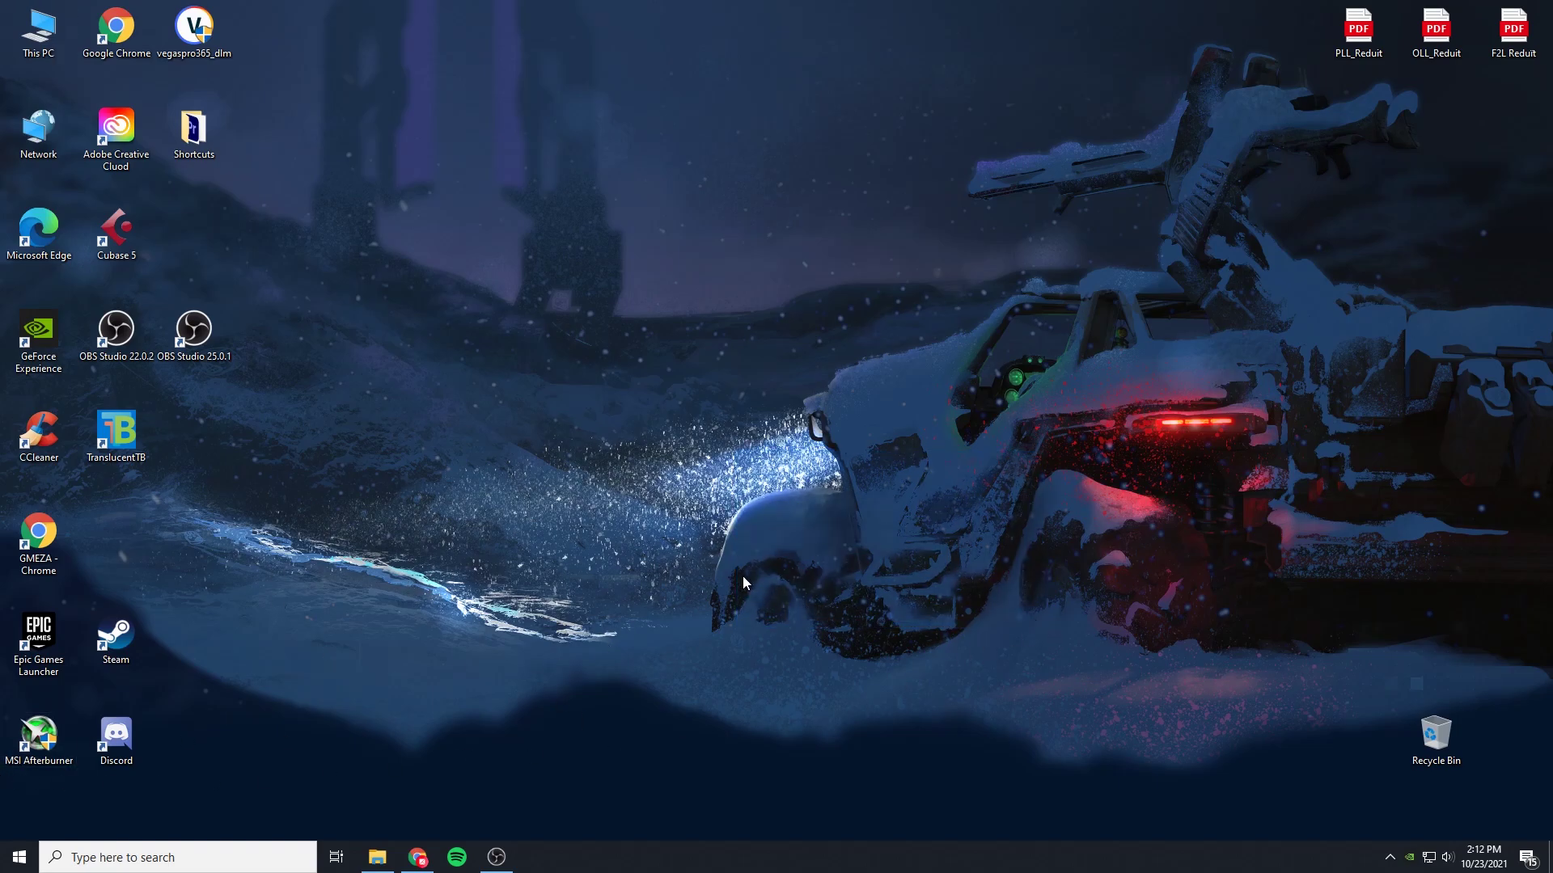
Step: Launch VEGAS Pro and postpone the offered program update
key("super")
type("vegas pro")
key("Return")
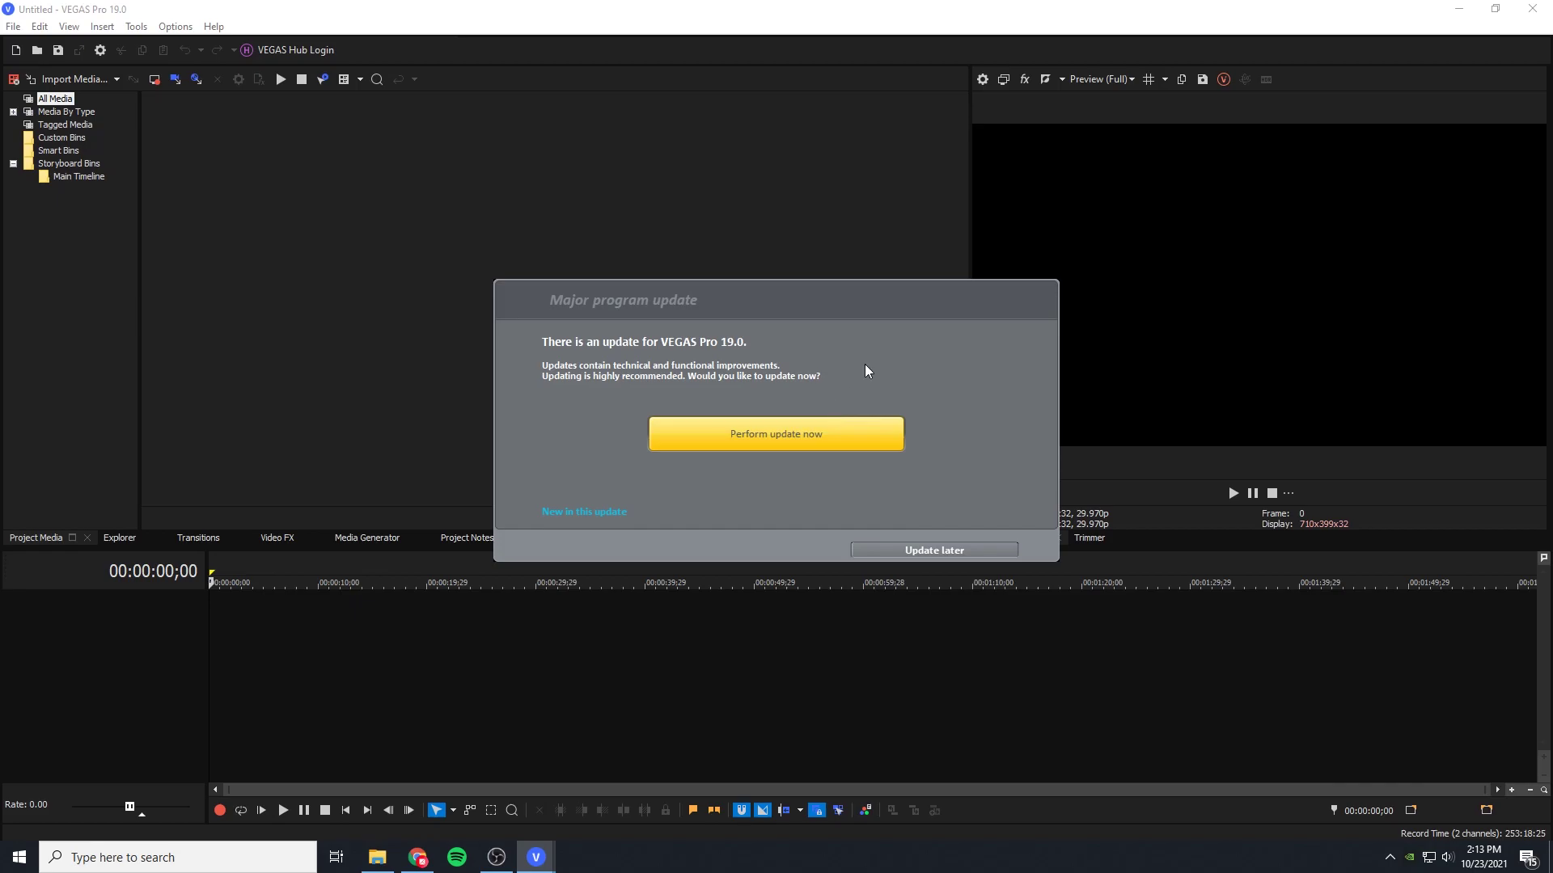
left_click_drag(778, 306, 846, 299)
left_click(1001, 543)
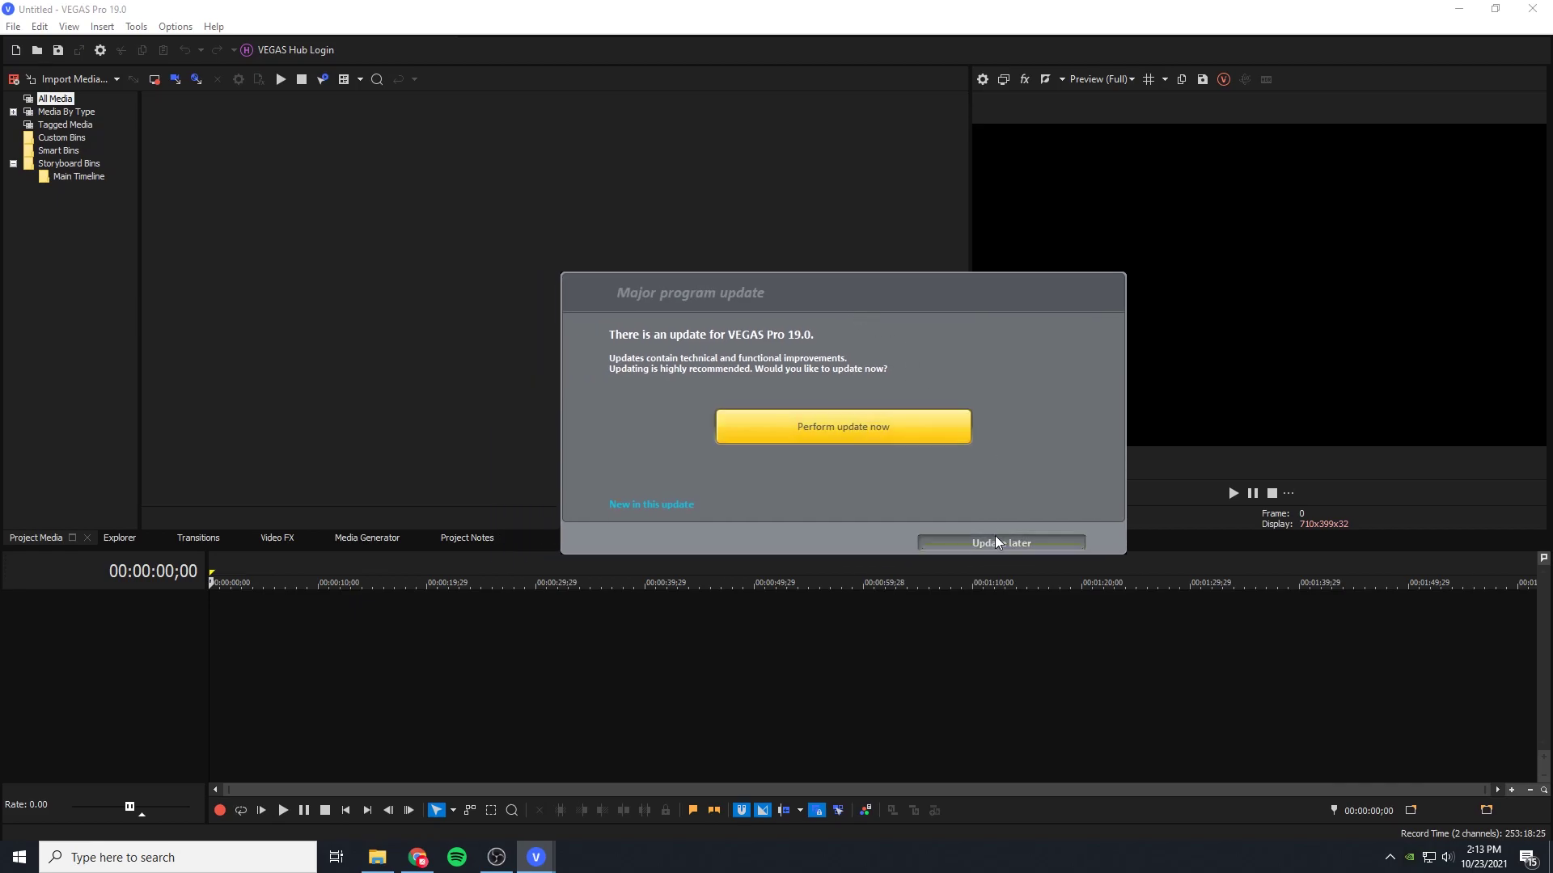
Step: Switch to Chrome to view the VEGAS purchase options page, and return to VEGAS Pro
left_click(417, 858)
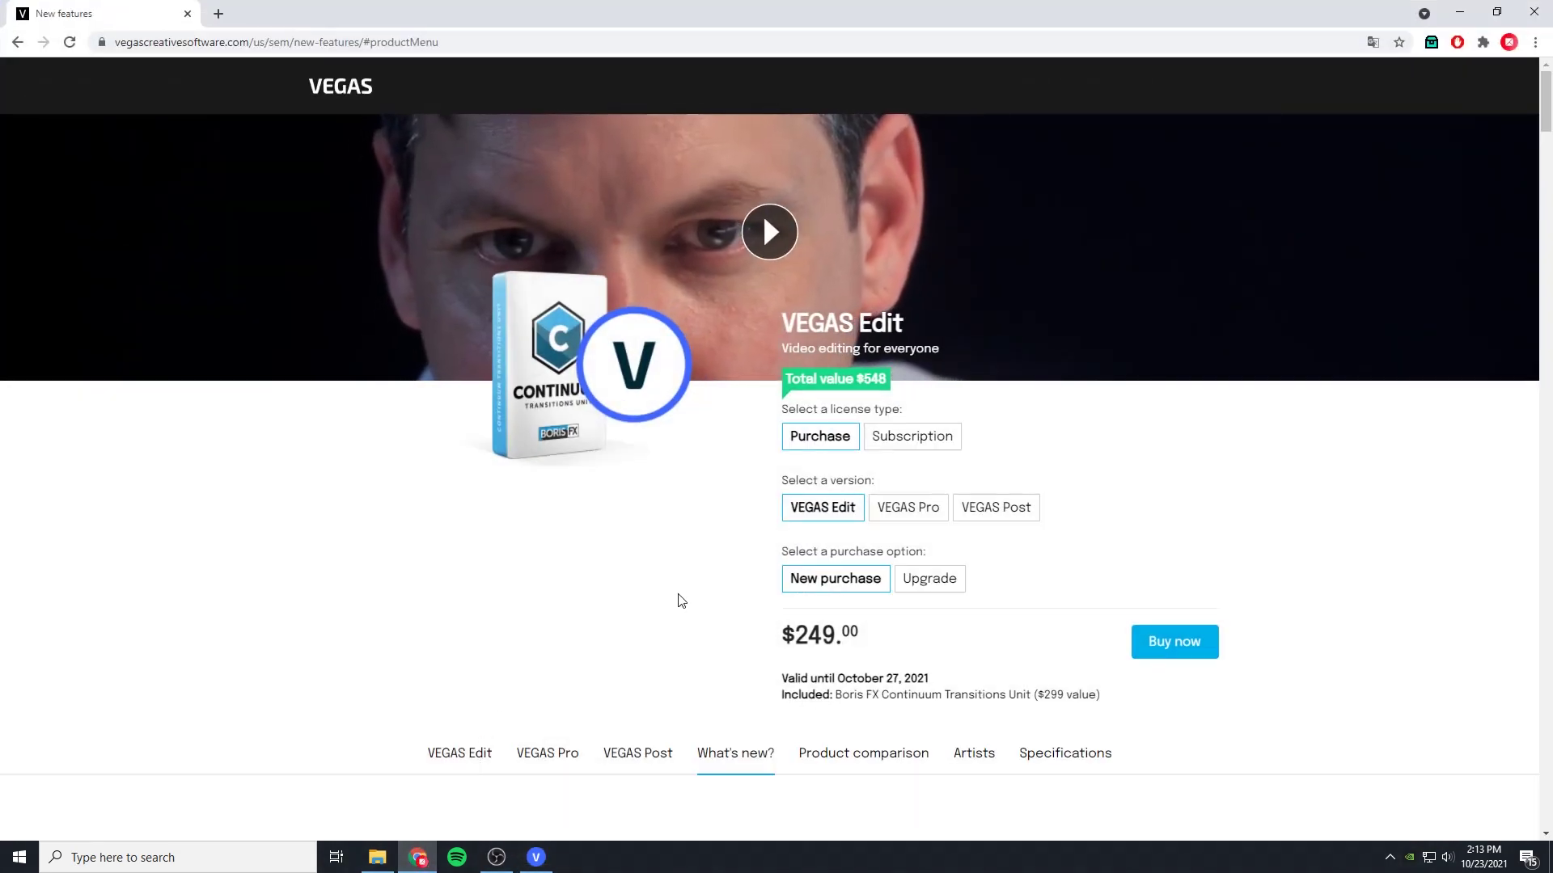
scroll(679, 619, "down", 2)
scroll(679, 619, "up", 2)
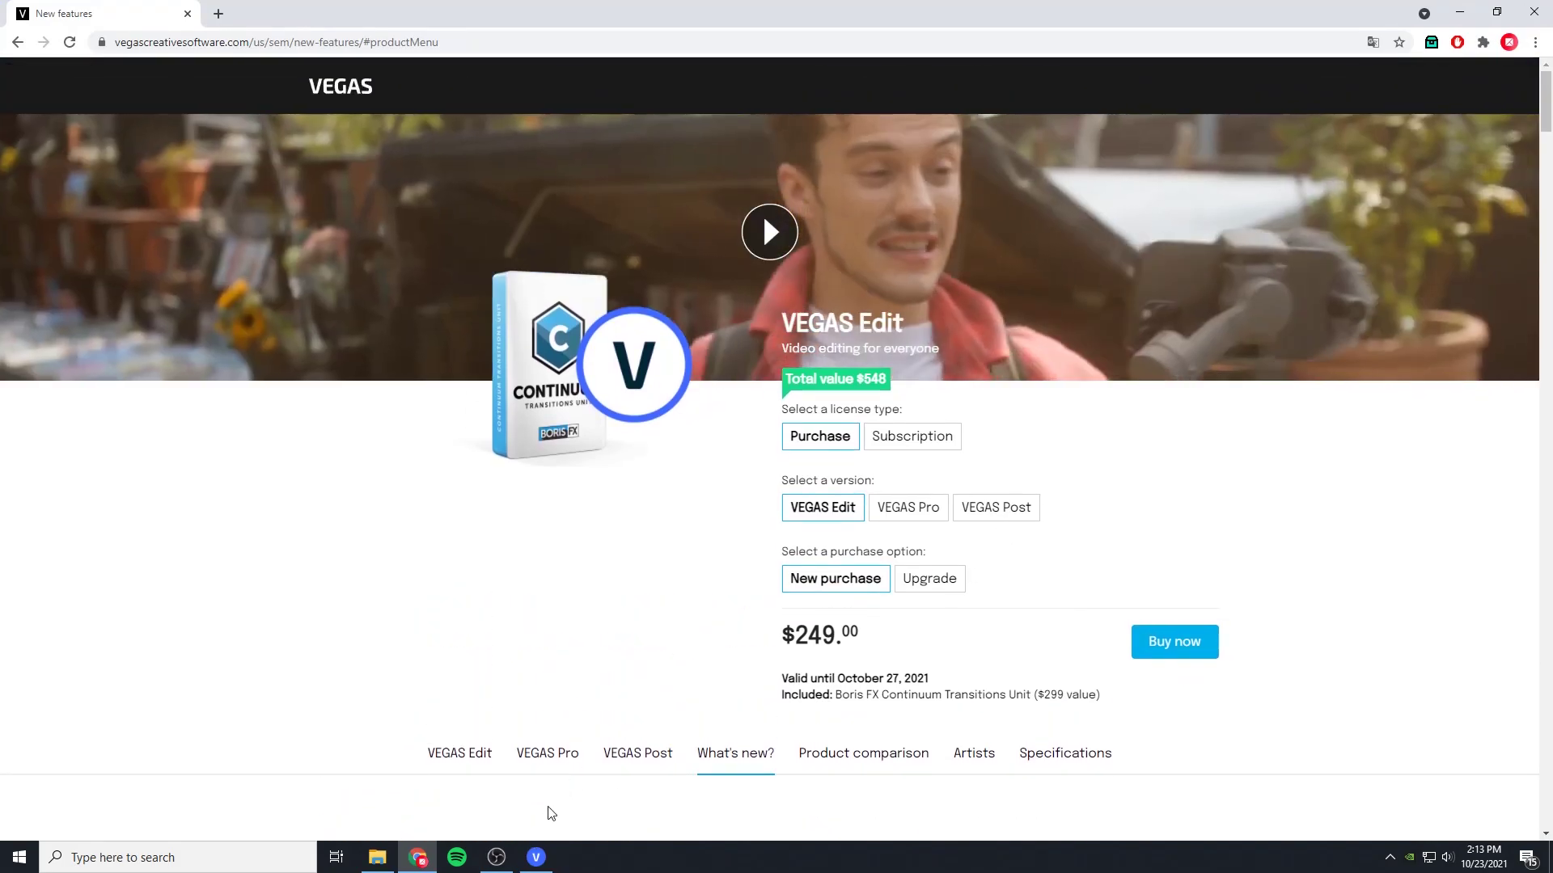
left_click(536, 857)
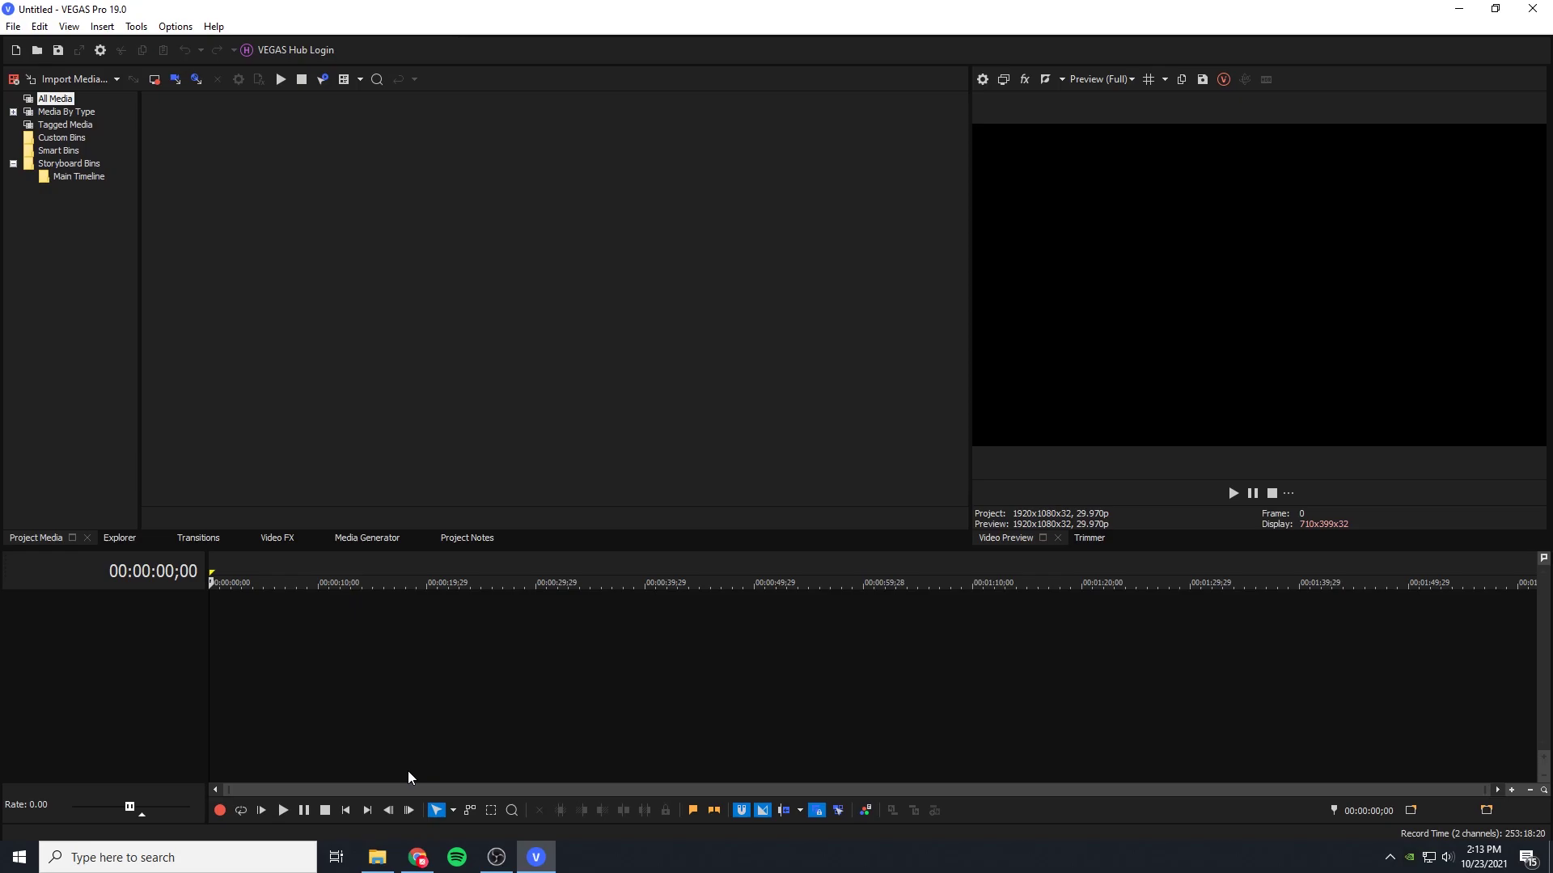
Step: Switch to File Explorer and look through the photos and videos in the Setup ;) folder
left_click(377, 857)
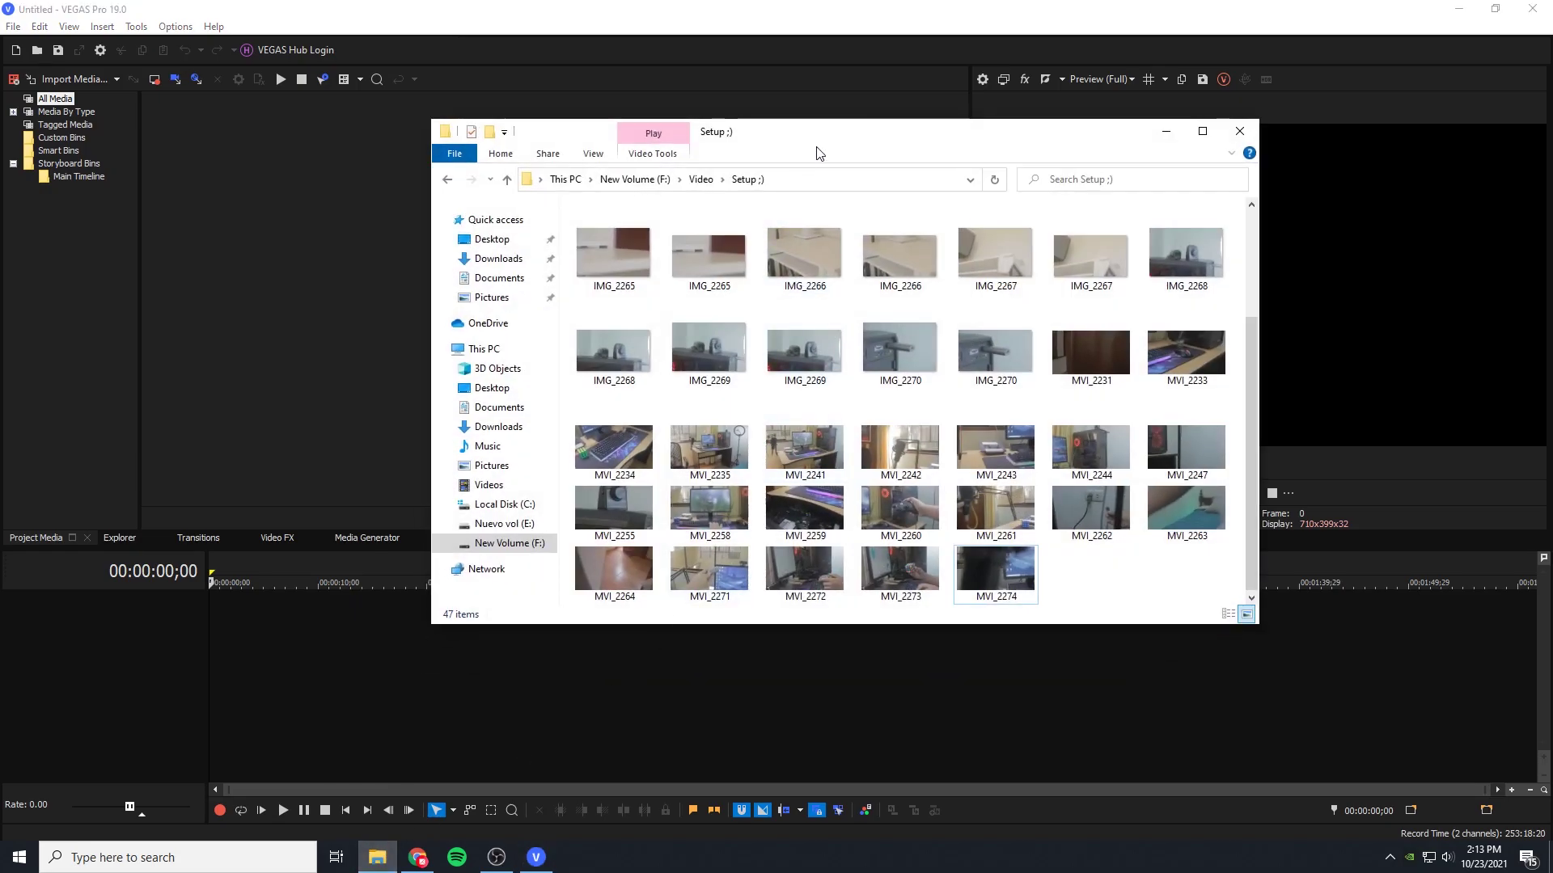
left_click_drag(818, 148, 881, 209)
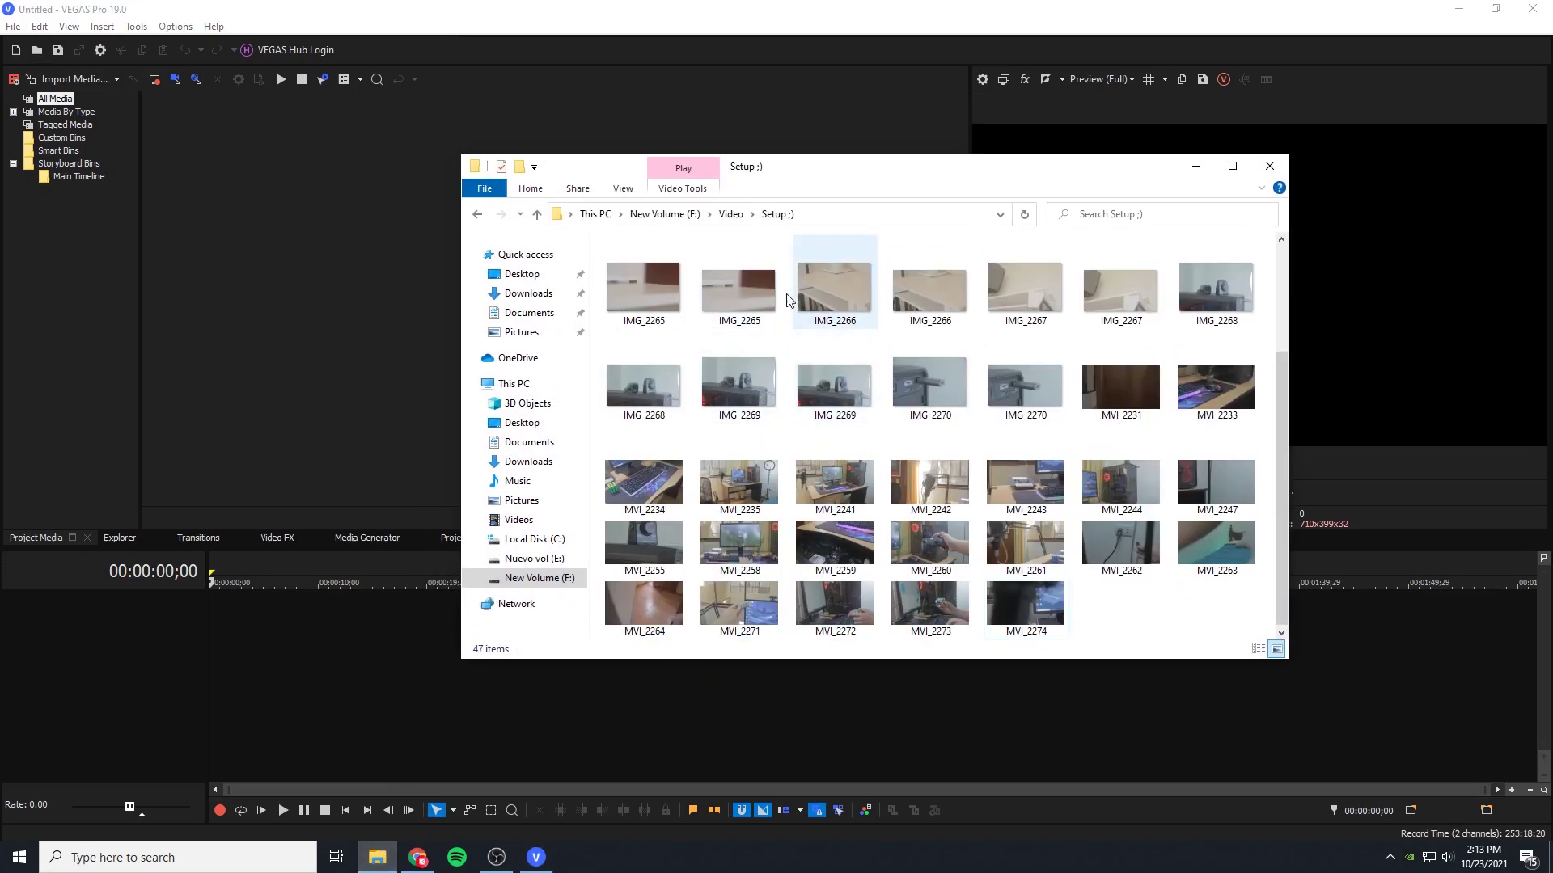
left_click(1025, 605)
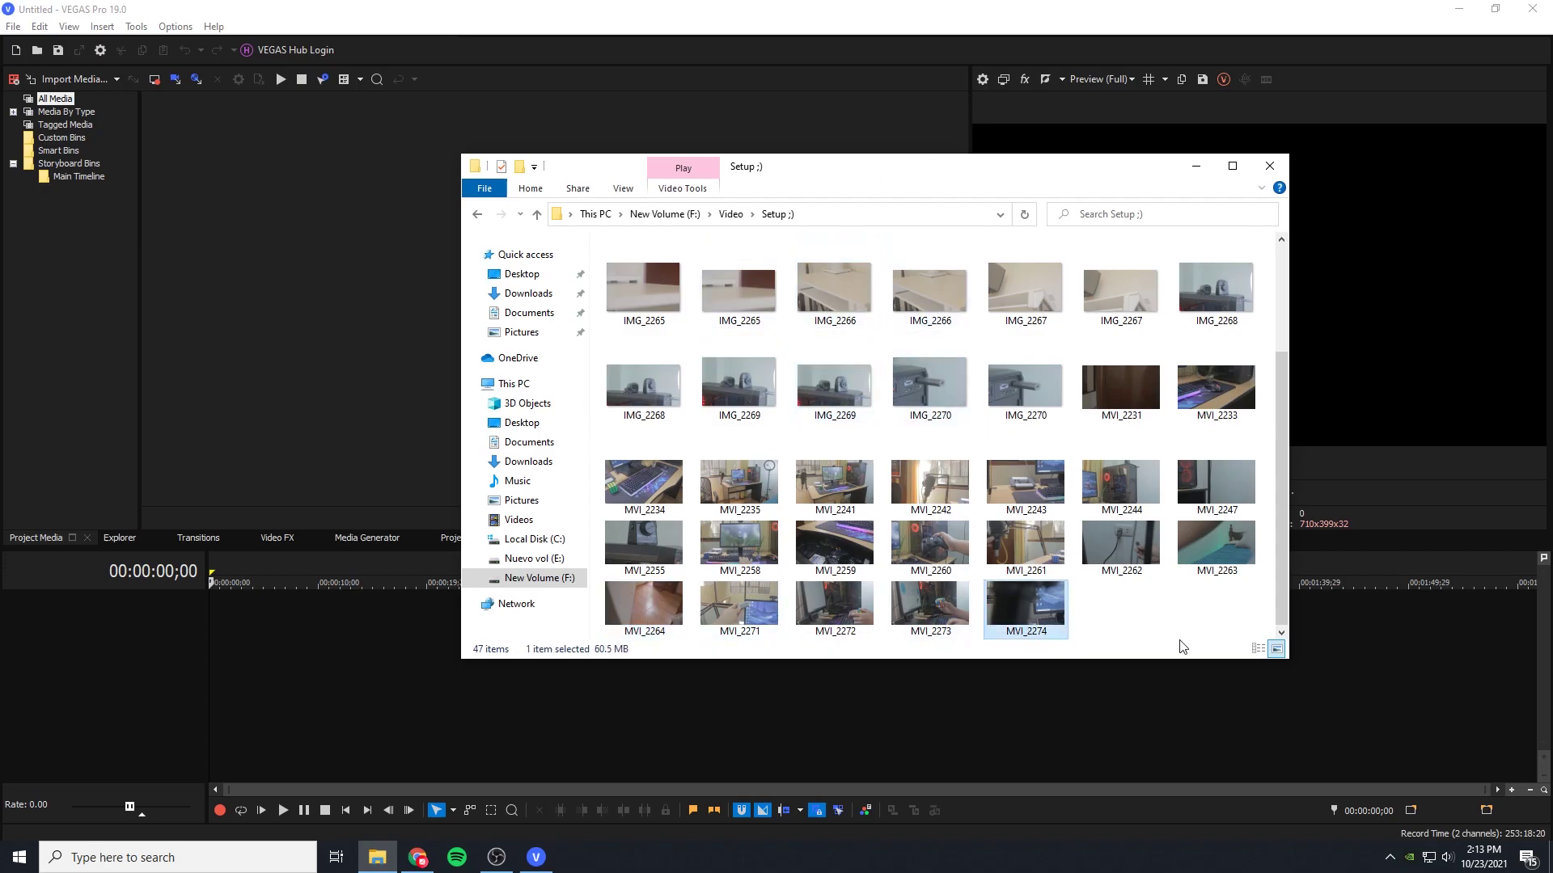
scroll(1046, 553, "up", 3)
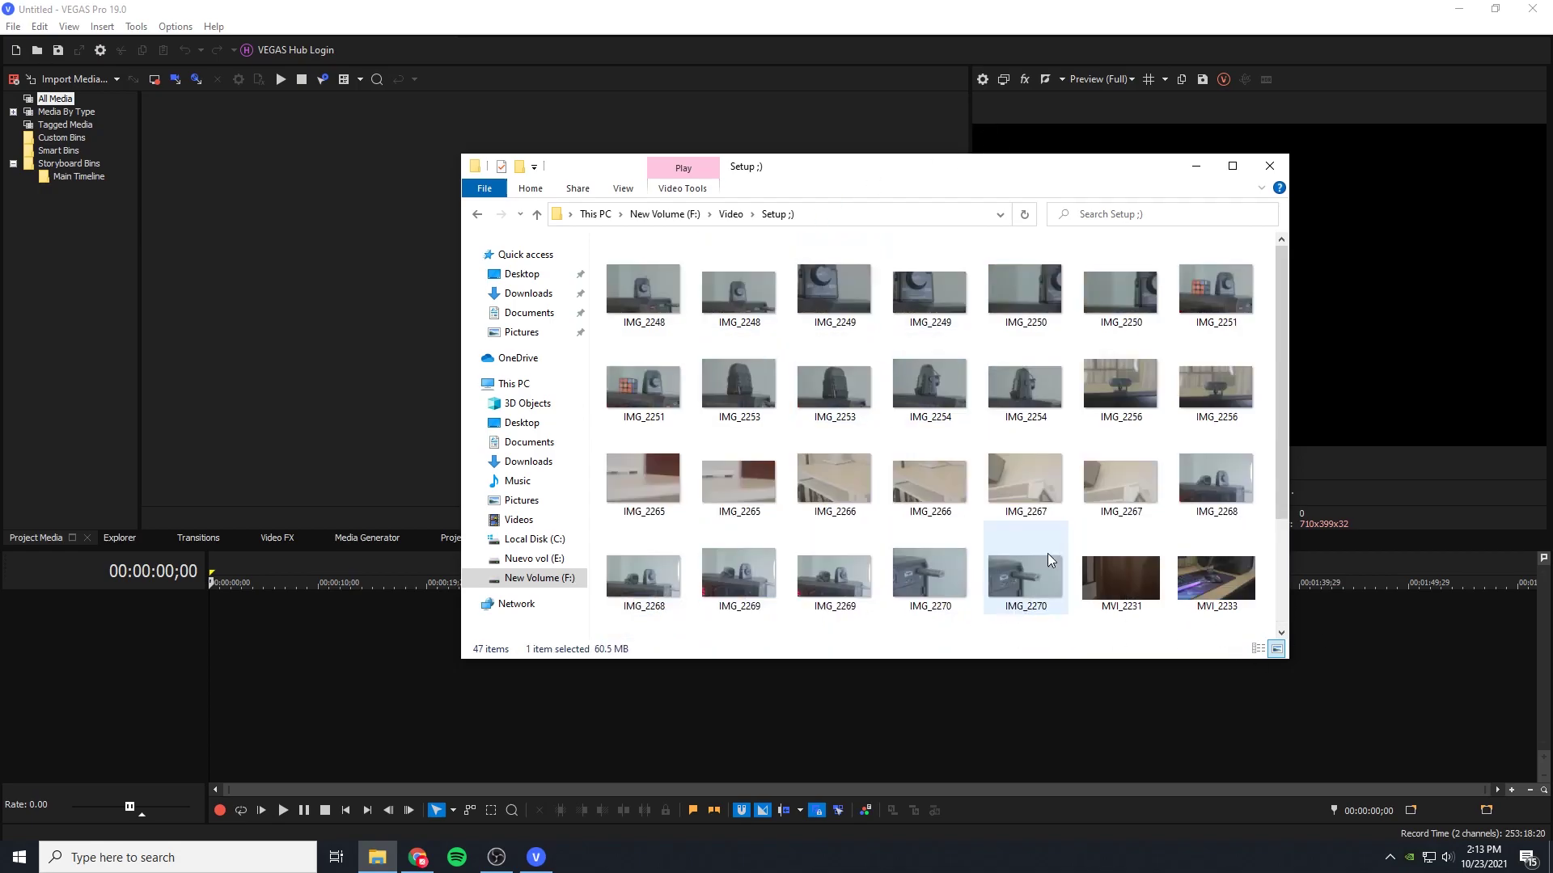
key("ctrl+a")
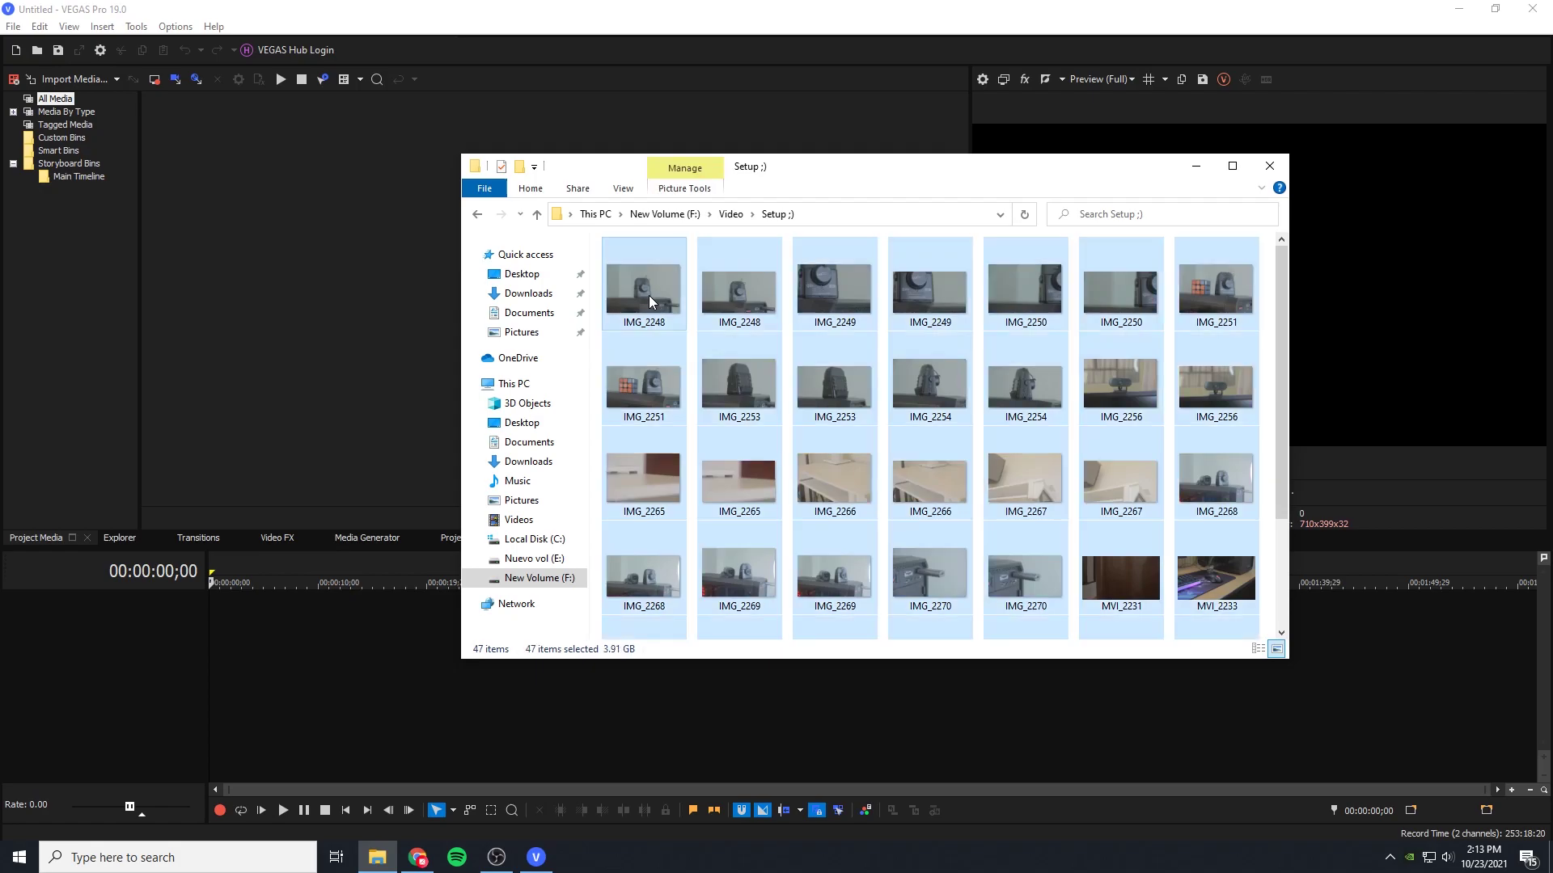
scroll(1044, 615, "down", 3)
scroll(1093, 372, "up", 3)
left_click(916, 458)
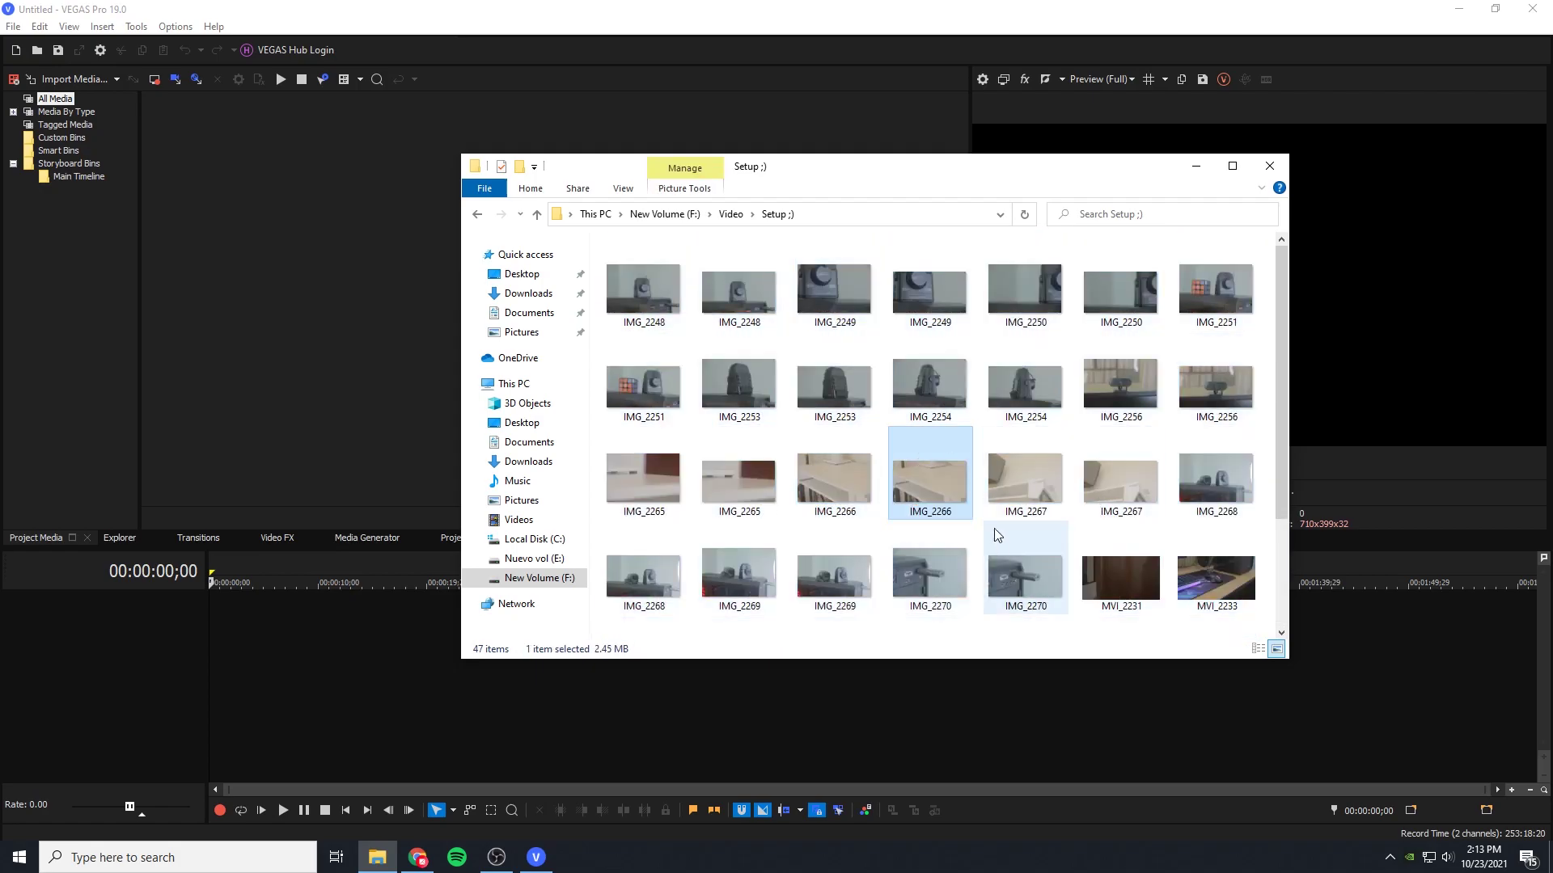
Step: Try selecting separate photos in the Setup ;) folder, including IMG_2248, IMG_2249, IMG_2254, IMG_2266 and IMG_2267
left_click(673, 320)
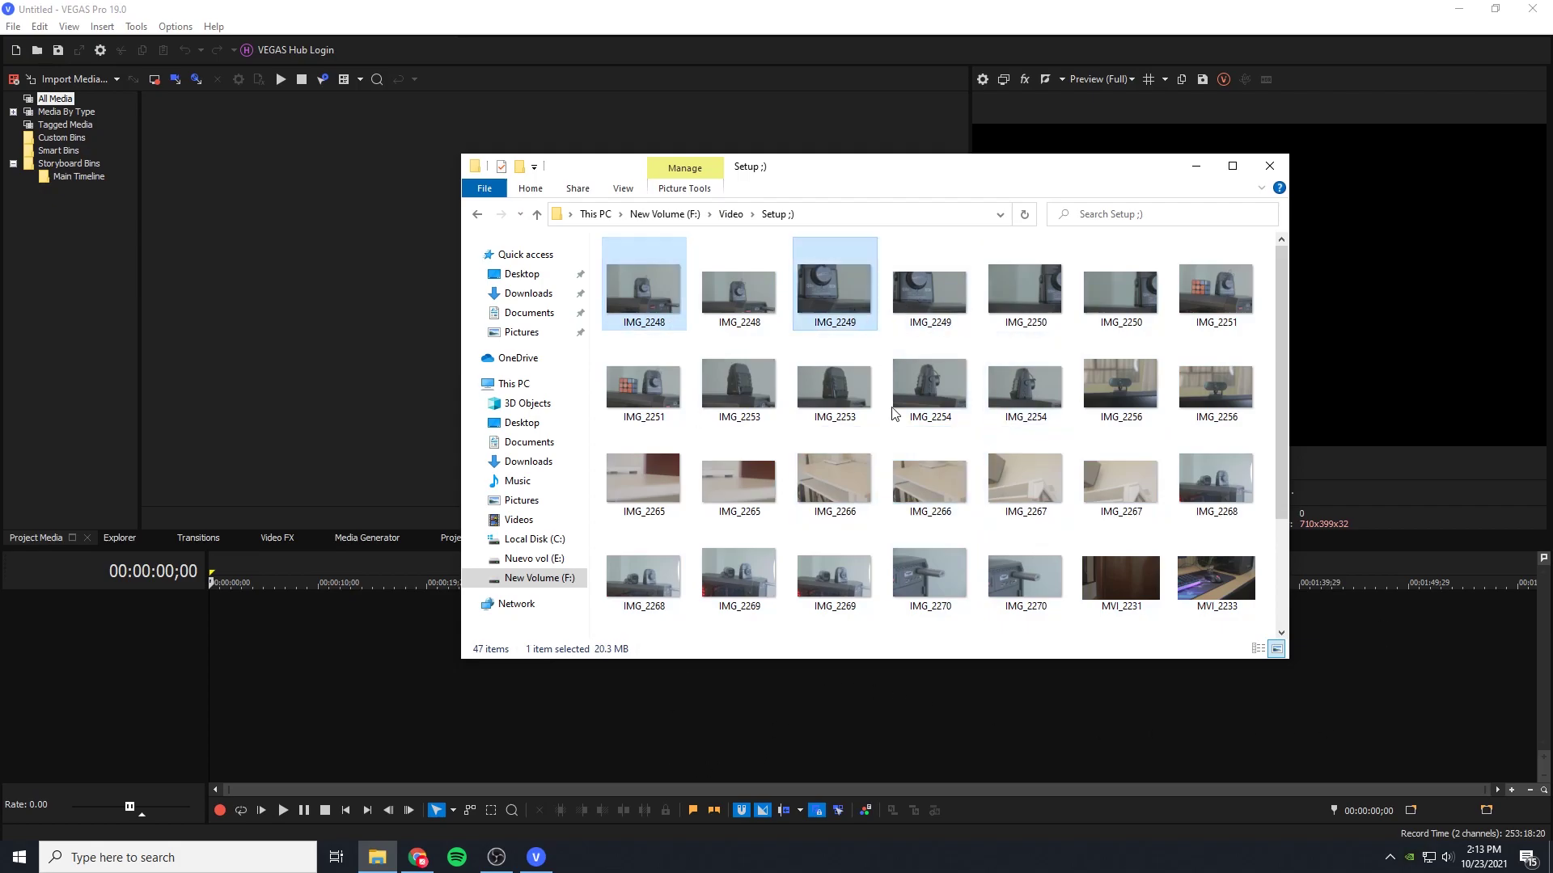
left_click(930, 380, "ctrl")
left_click(824, 485, "ctrl")
left_click(1121, 481, "ctrl")
mouse_move(1121, 481)
left_mouse_down()
mouse_move(1037, 578)
mouse_move(1013, 514)
mouse_move(1115, 485)
left_mouse_up()
left_click(1114, 485)
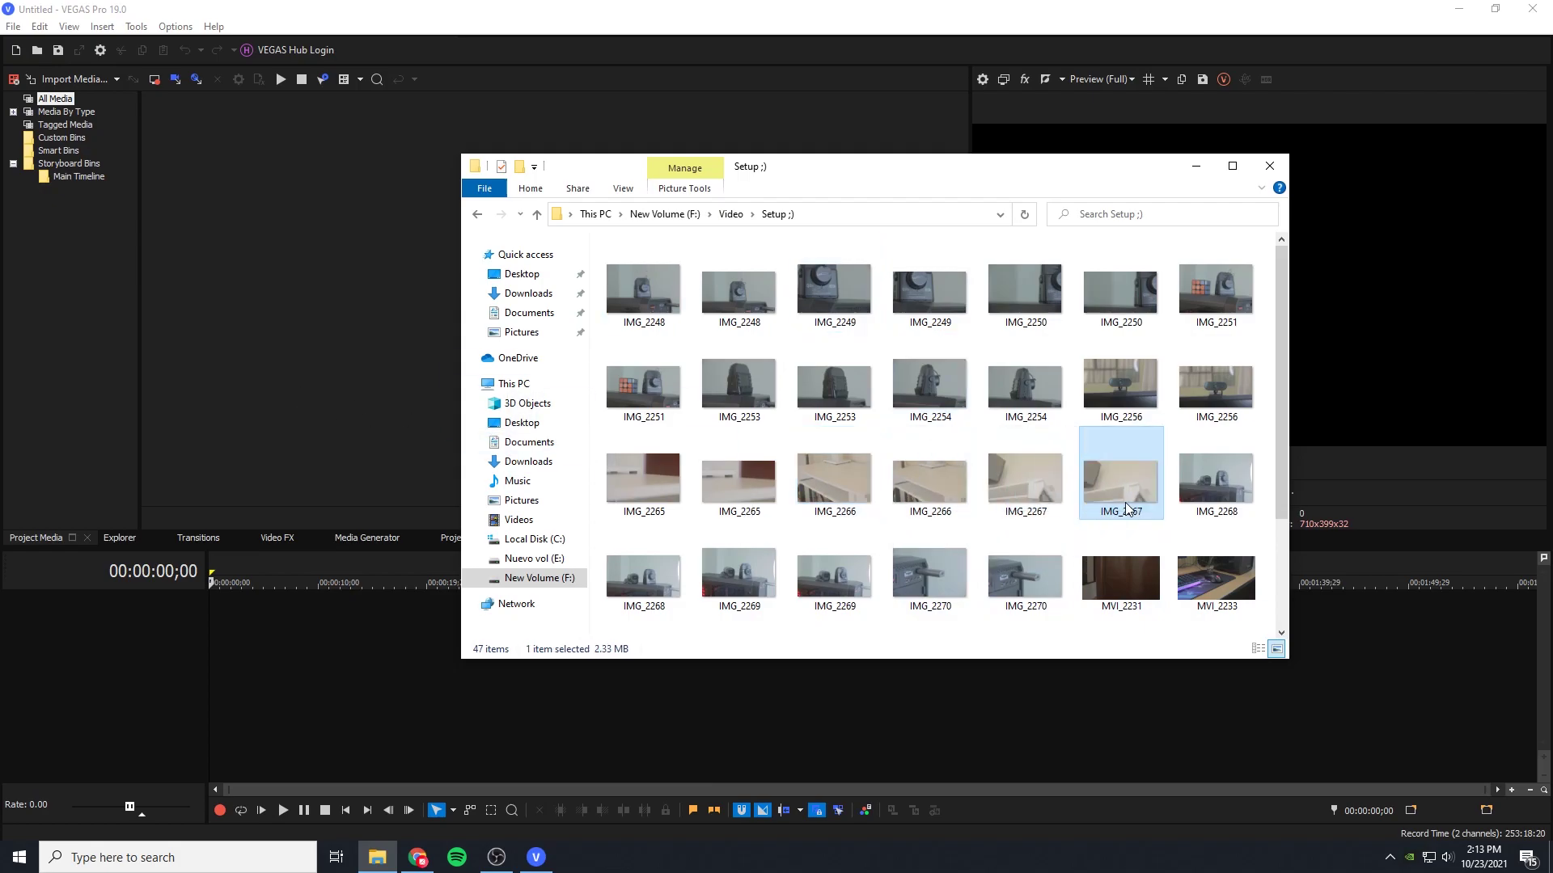
left_click(1051, 453)
scroll(1043, 502, "down", 2)
left_click(996, 603)
scroll(959, 591, "up", 2)
Step: Import all files from the Setup ;) folder into the VEGAS Pro project media and close the folder window
key("ctrl+a")
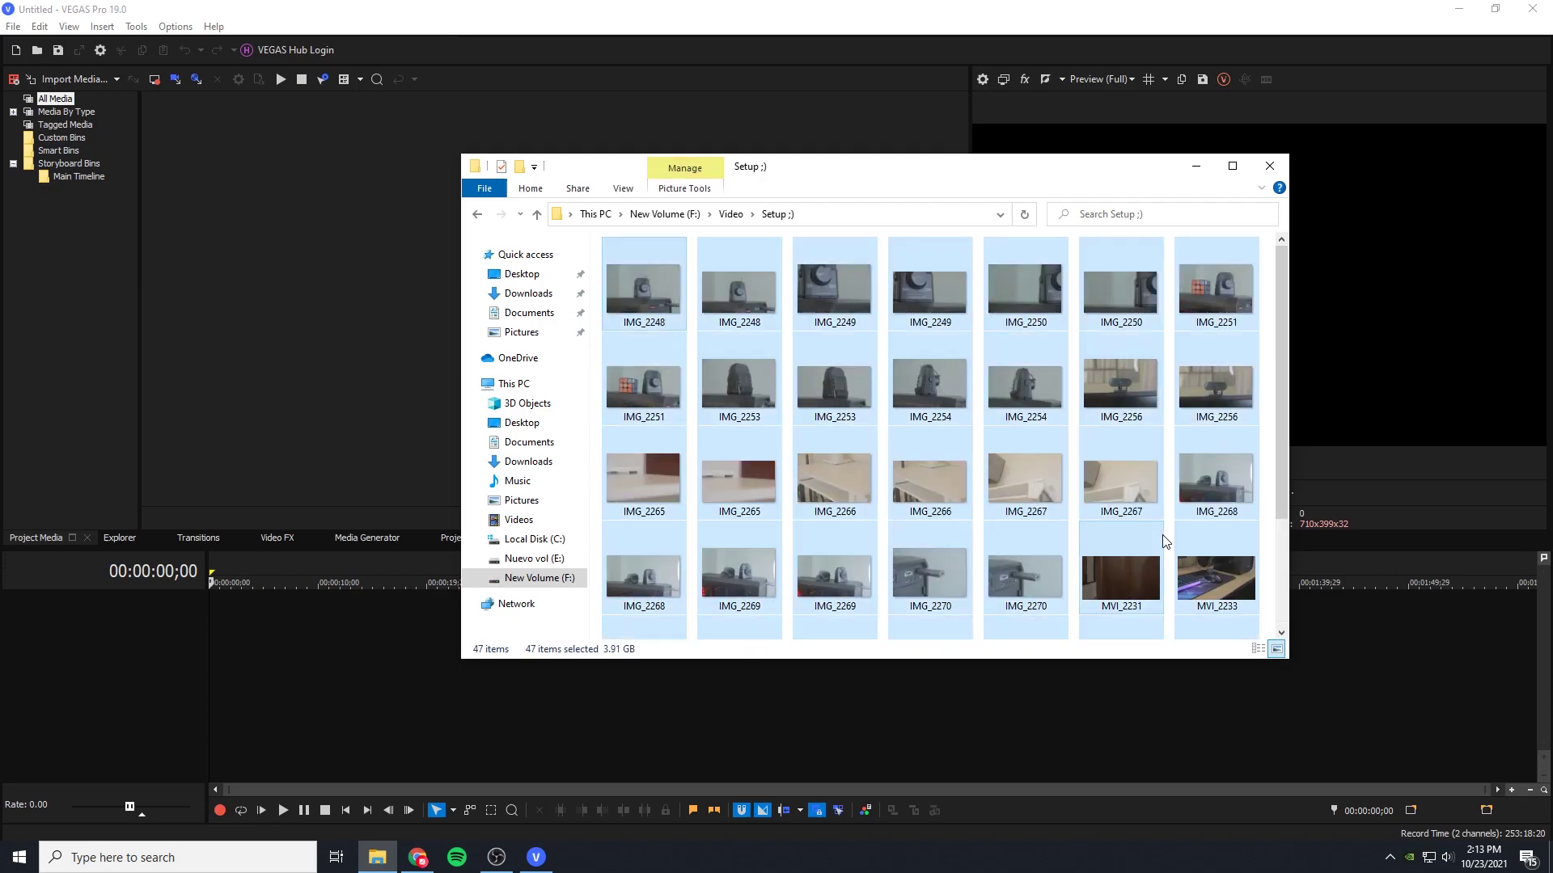
key("m")
key("ctrl+e")
left_click(1173, 525)
key("ctrl+a")
left_click_drag(837, 275, 361, 380)
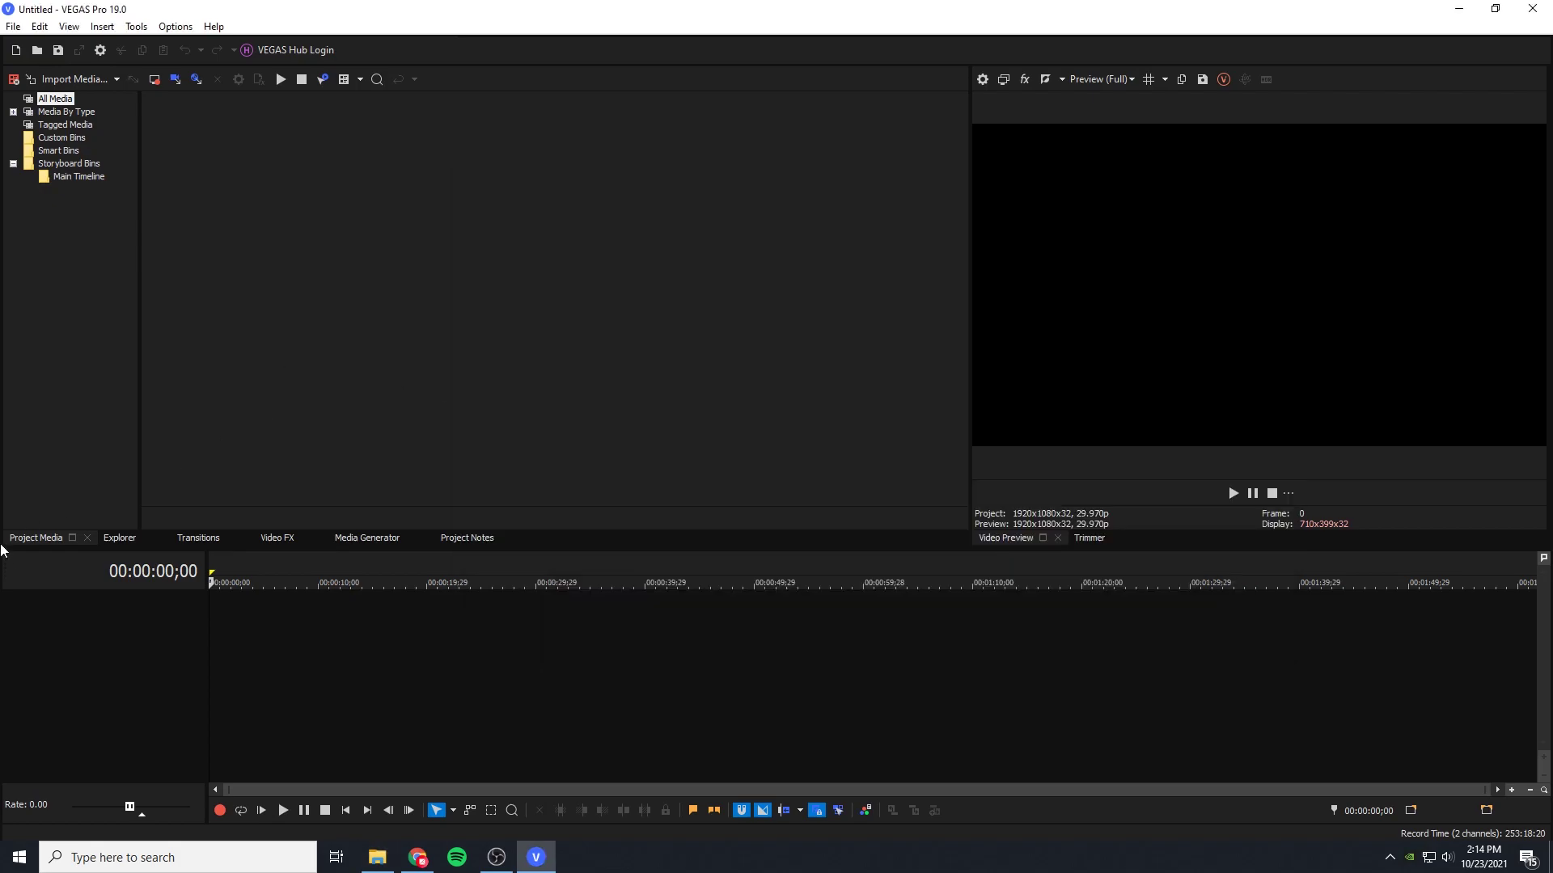
left_click(377, 857)
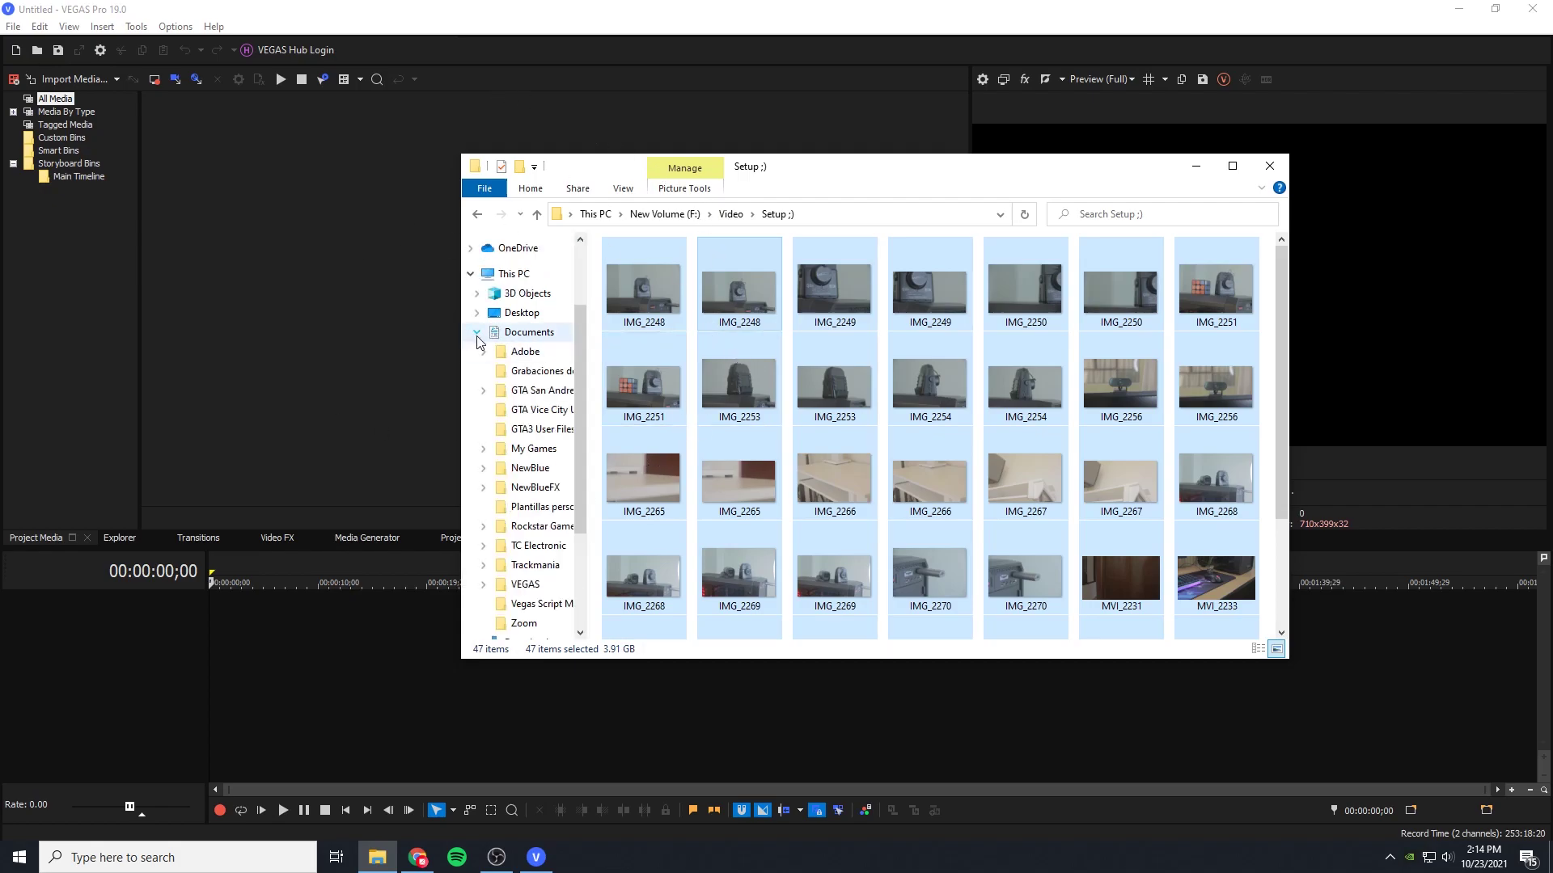
left_click_drag(616, 321, 347, 352)
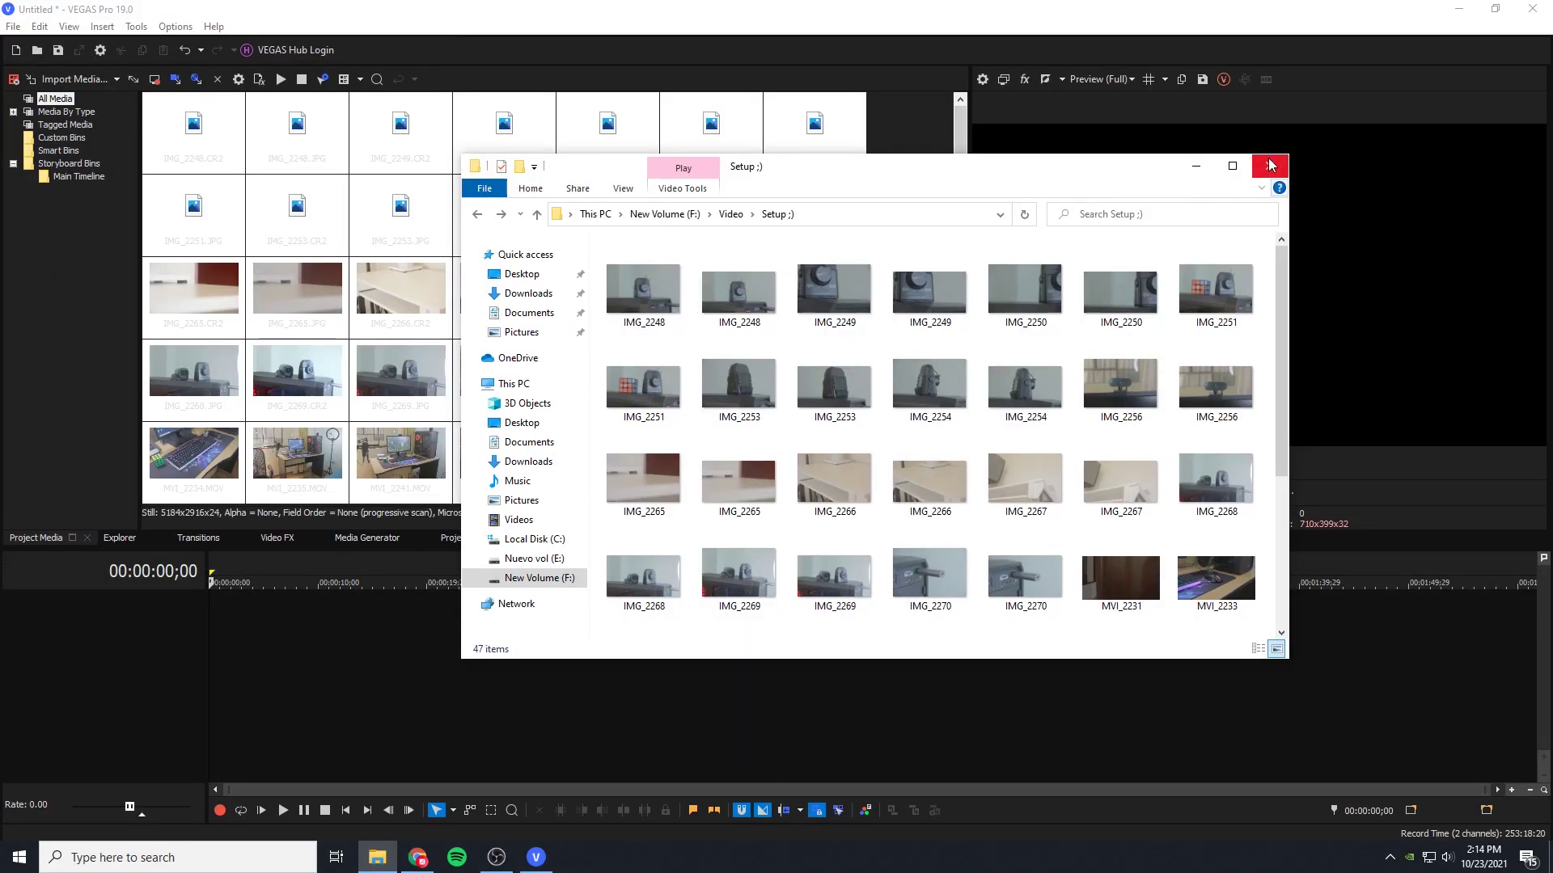
left_click(1270, 166)
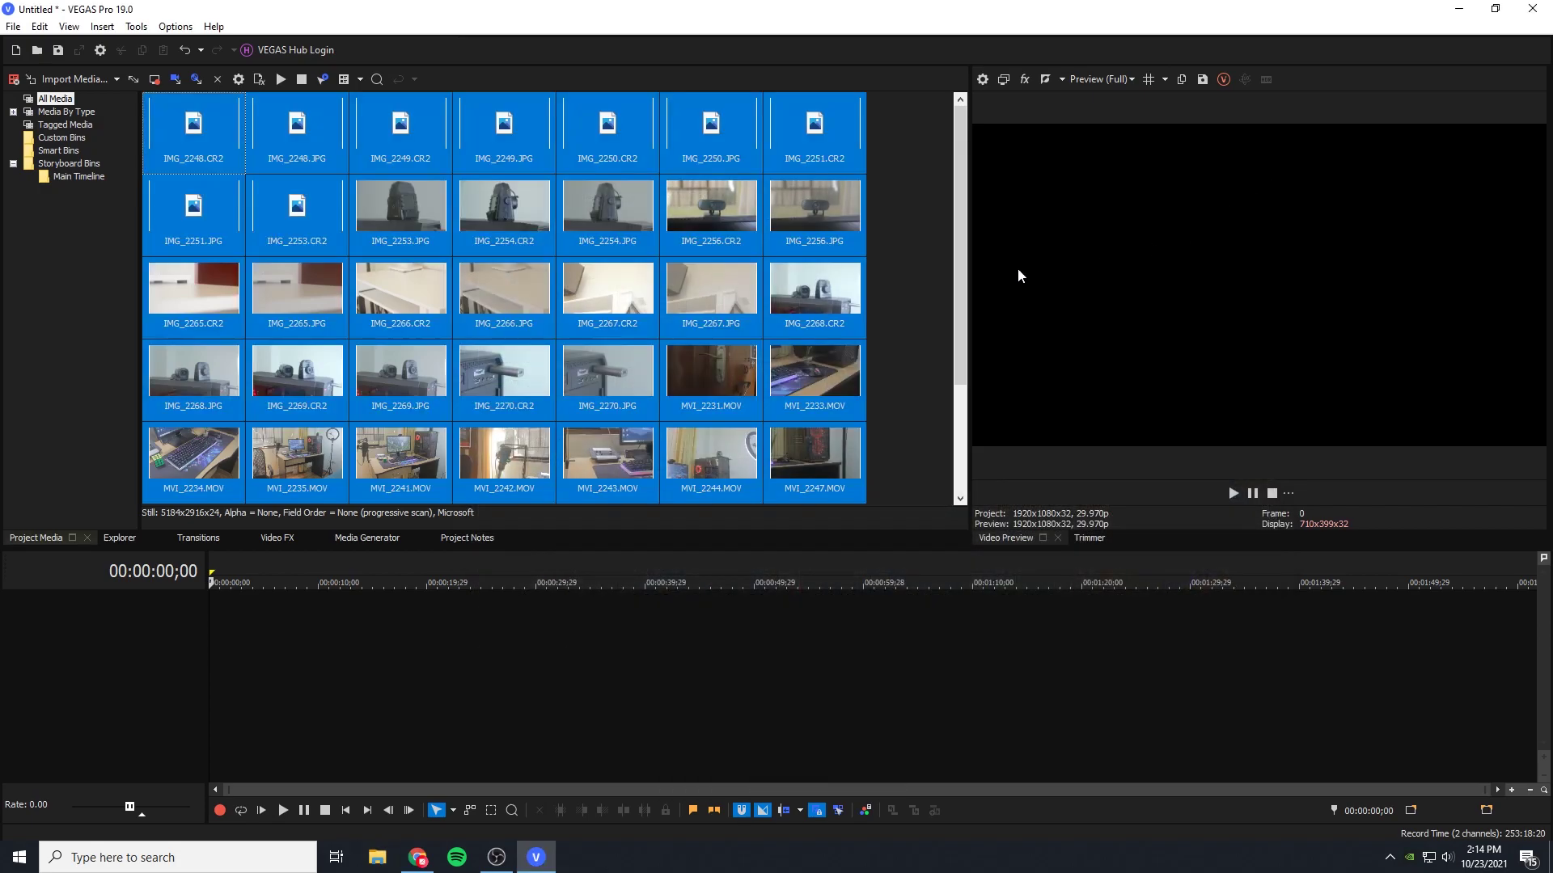
left_click(909, 303)
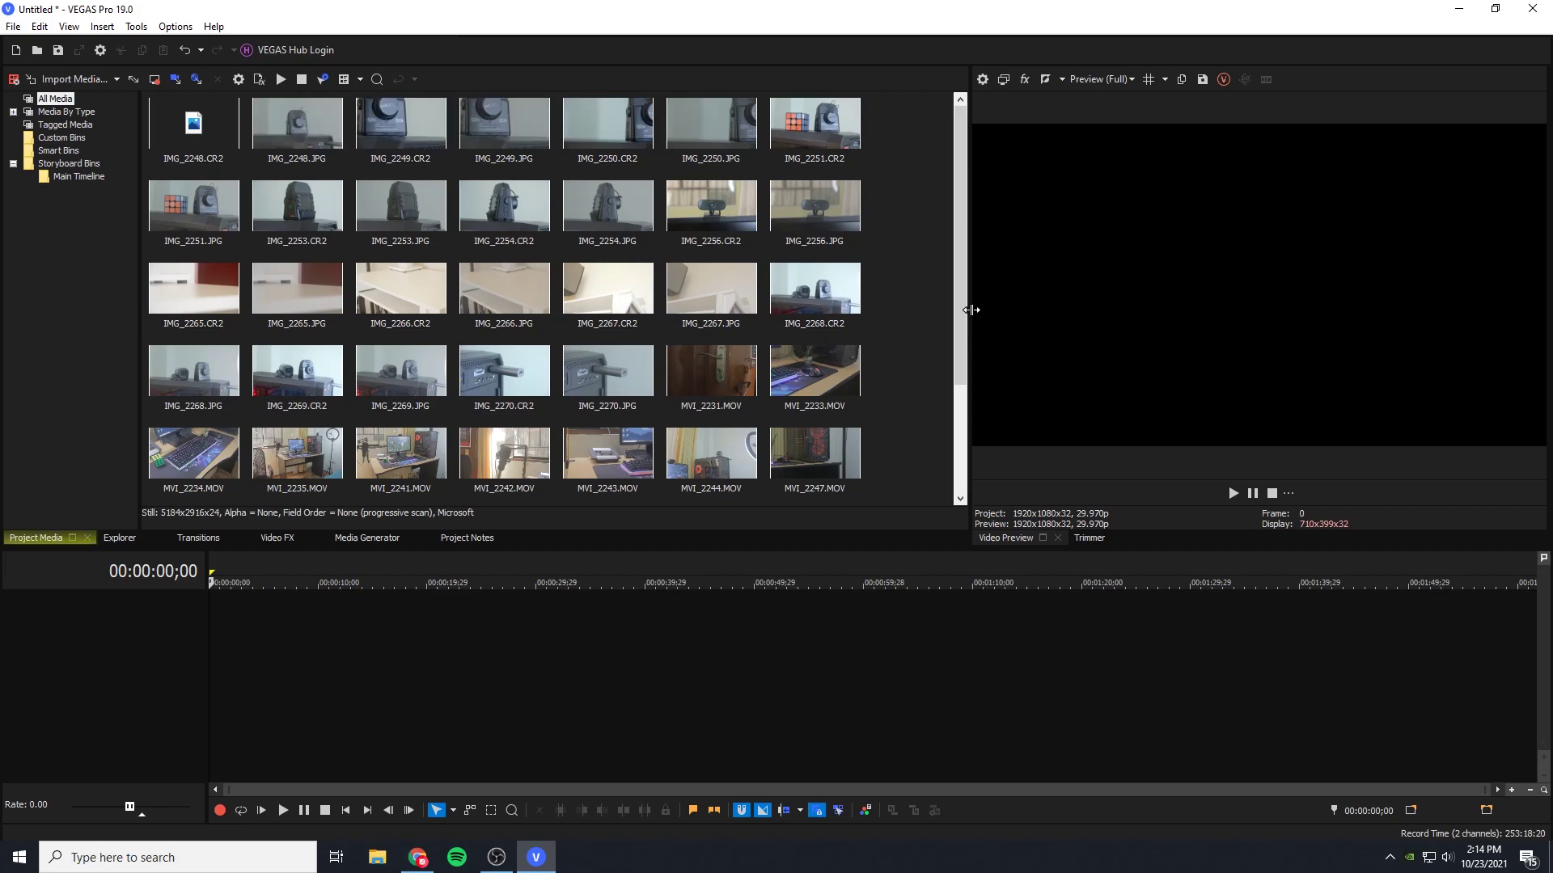
Step: Start saving the project under a new name and browse to Video > Setup ;) on New Volume (F:)
left_click(13, 26)
left_click(27, 106)
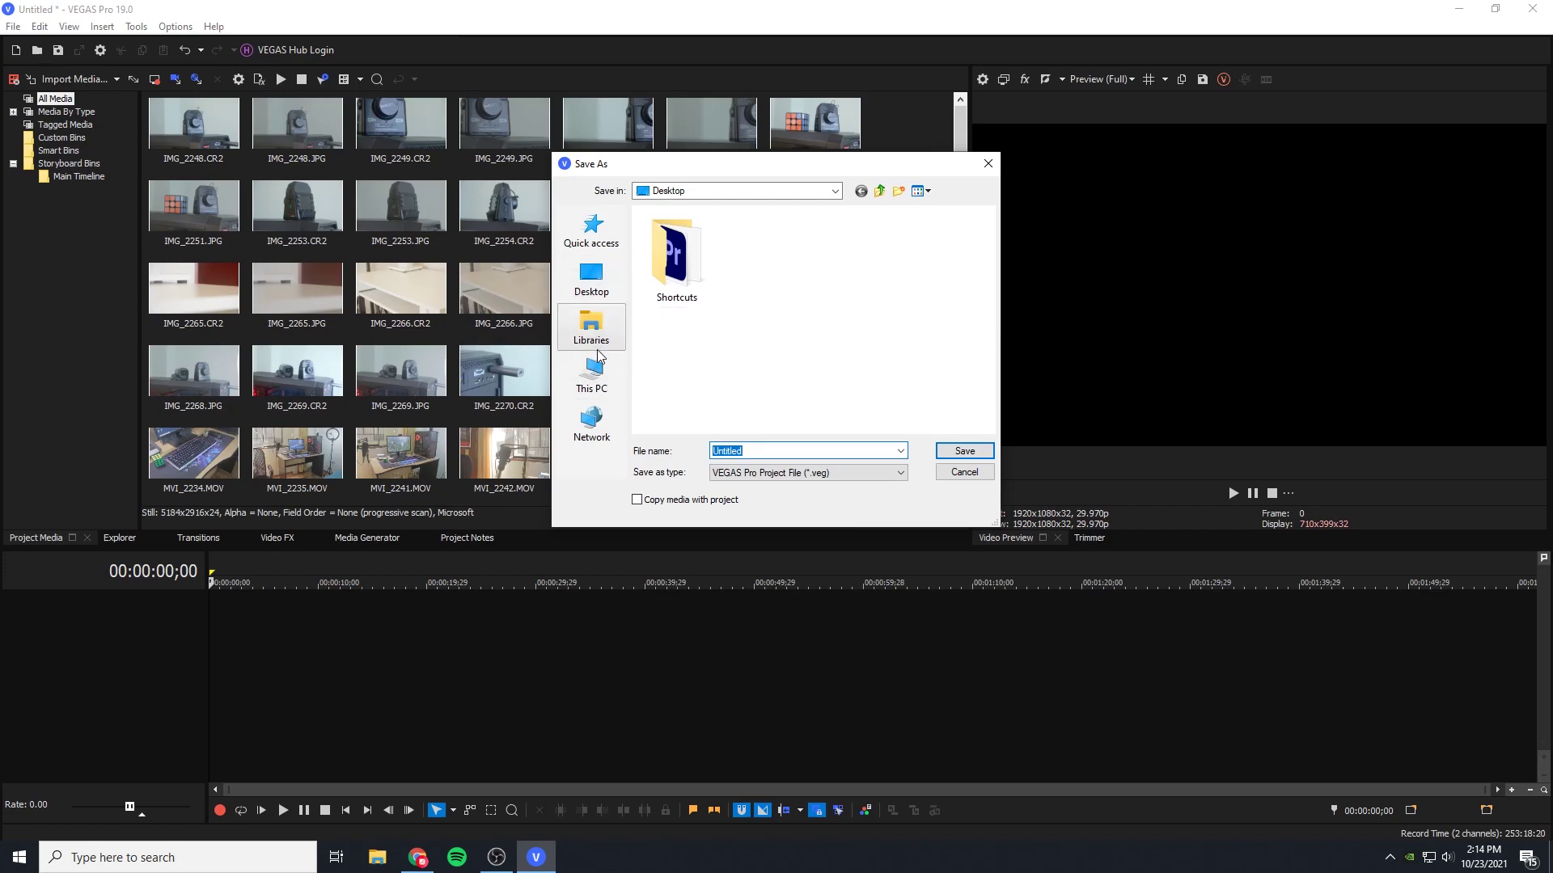
left_click(594, 370)
scroll(736, 356, "down", 4)
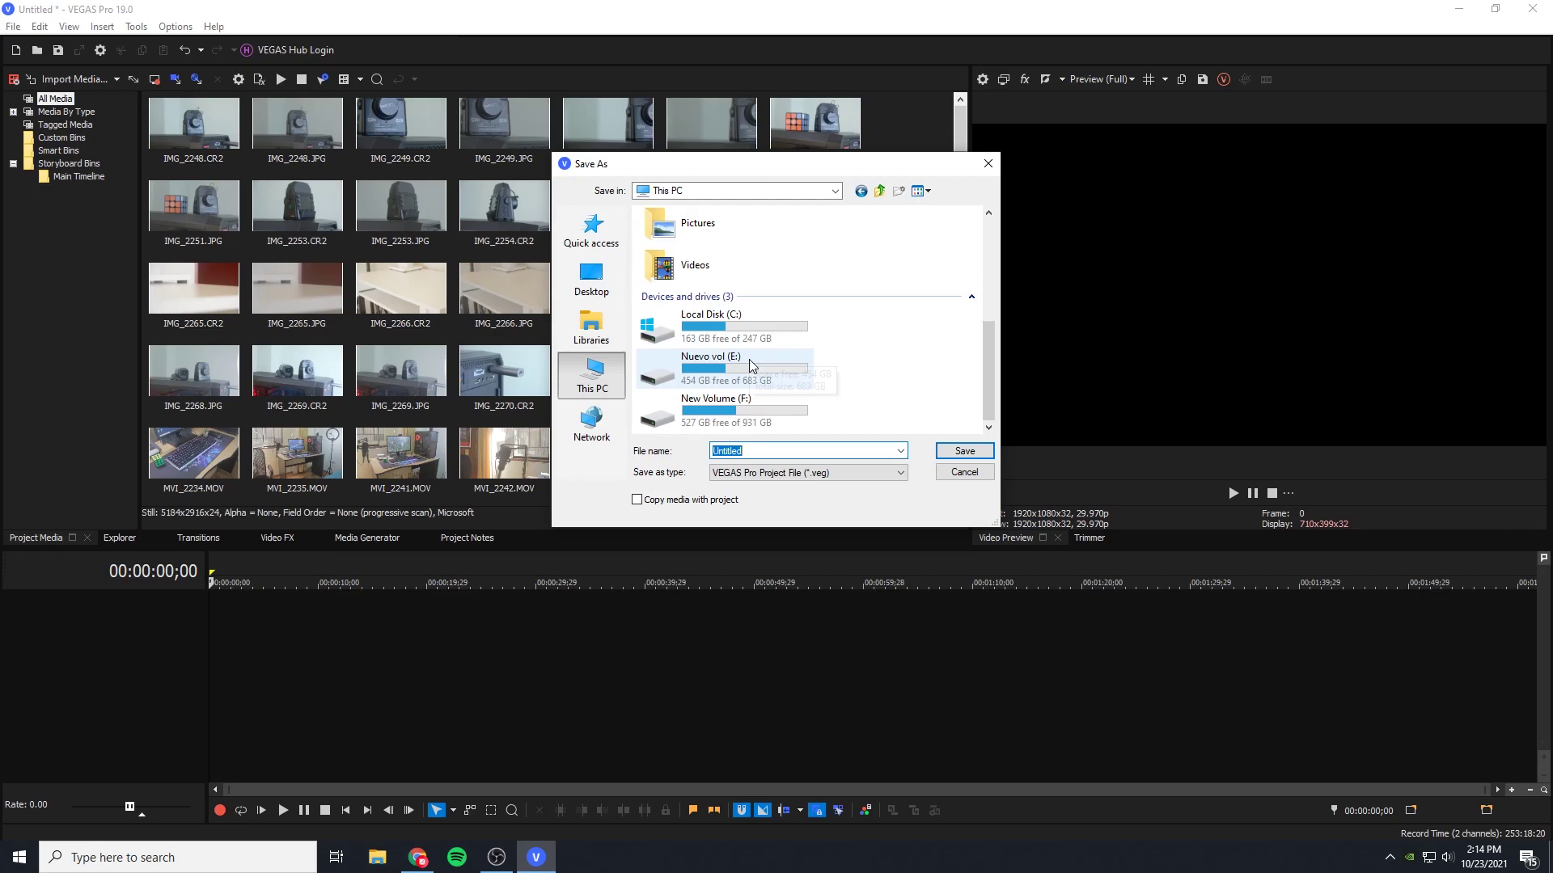
double_click(737, 412)
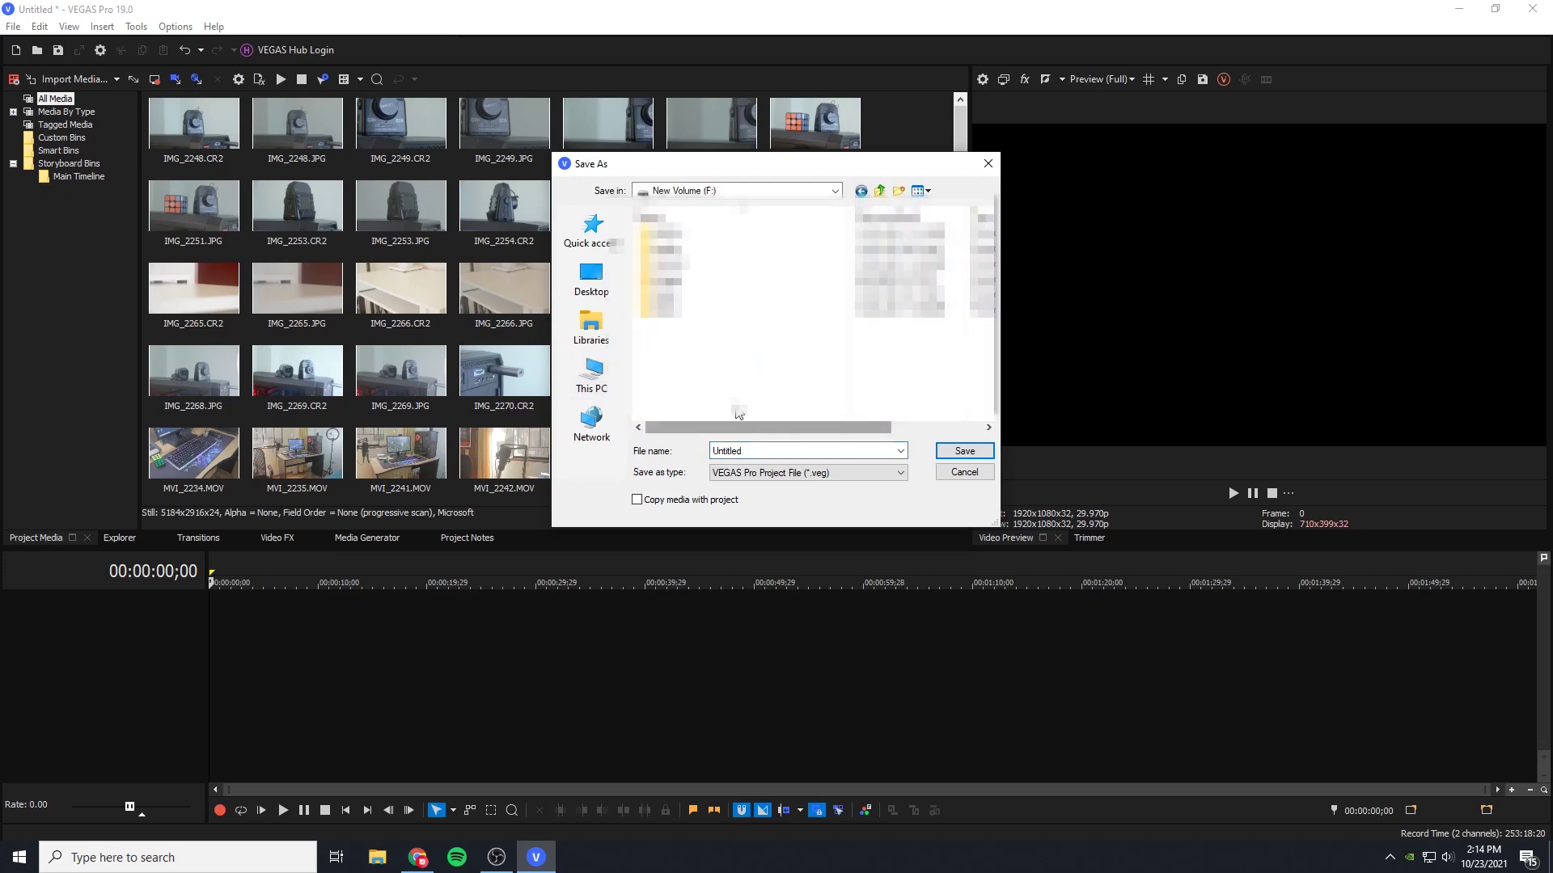
double_click(671, 309)
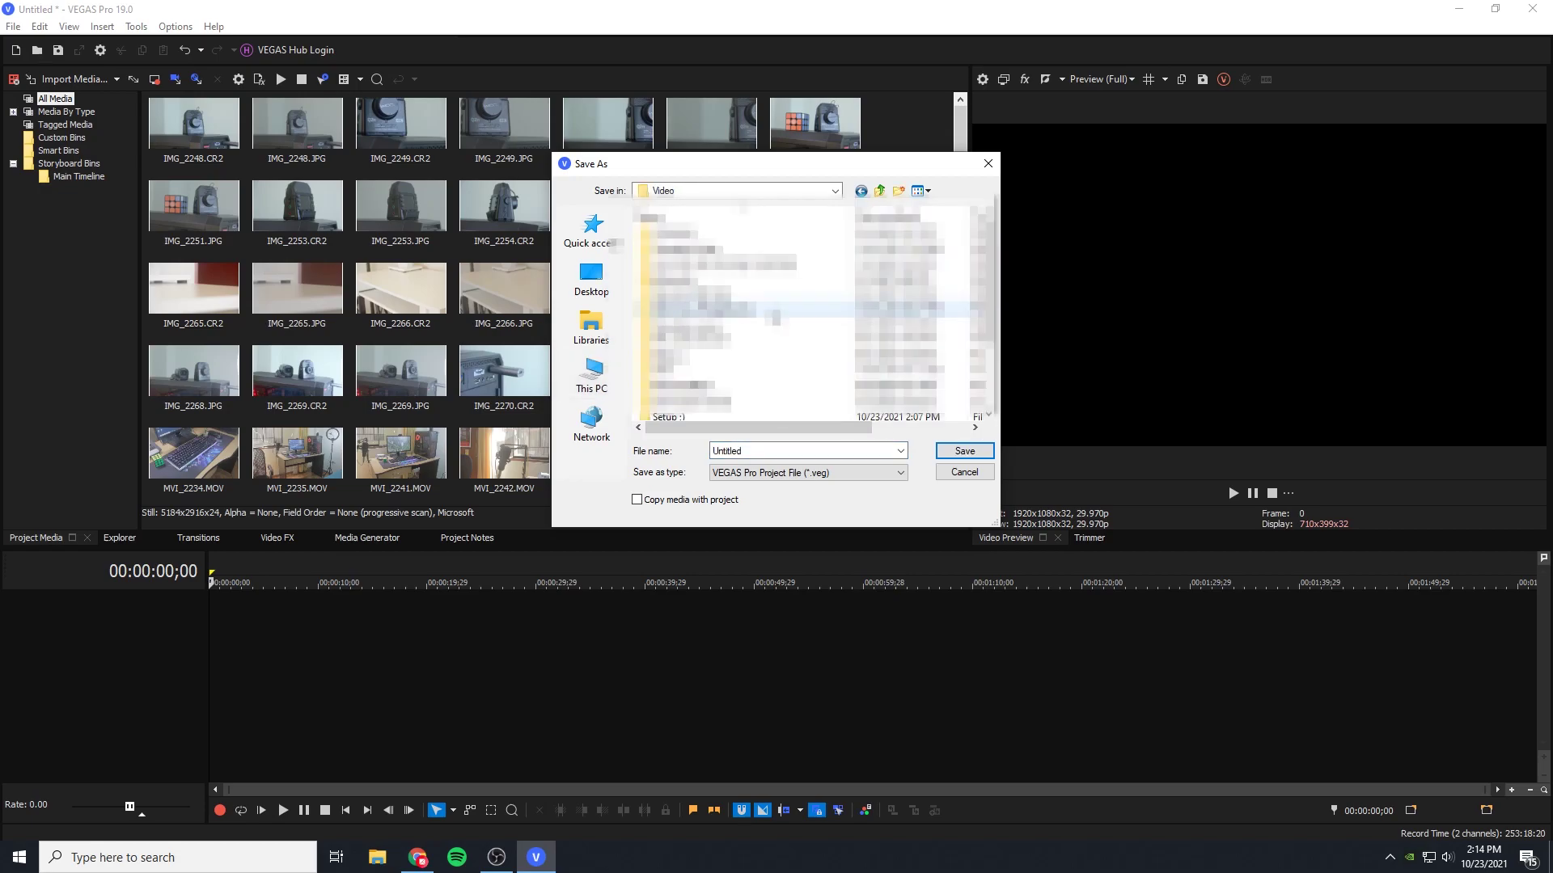
scroll(671, 308, "down", 1)
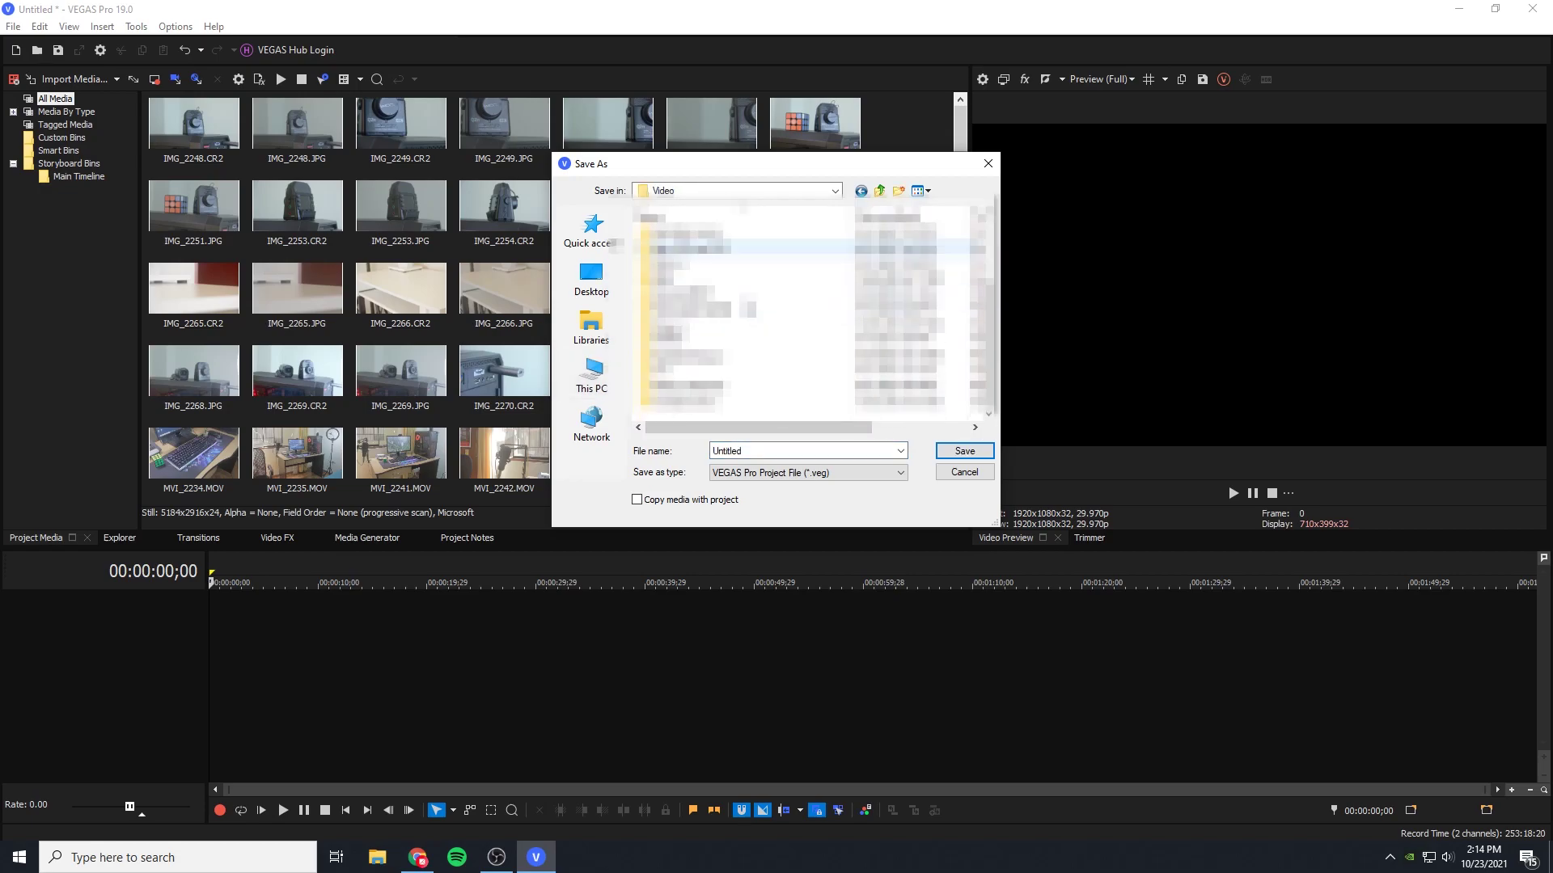
double_click(776, 349)
left_click(765, 451)
double_click(764, 450)
Step: Create a folder named "Setup Proj" inside Setup ;) and open it as the save location
right_click(719, 247)
mouse_move(716, 401)
left_click(767, 399)
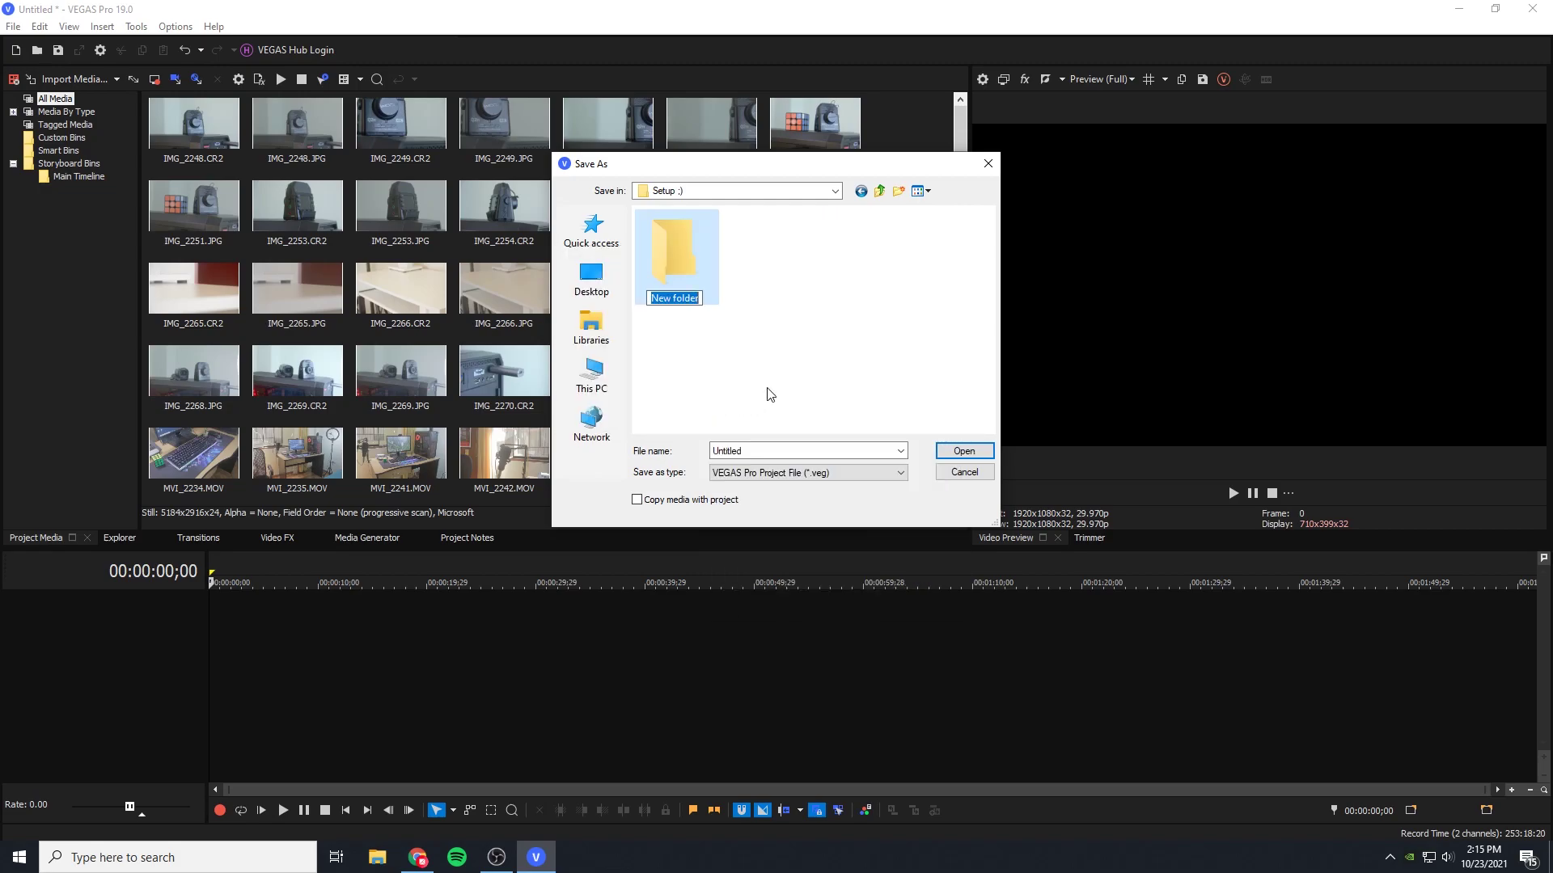
type("Setup Proj")
key("Return")
double_click(711, 304)
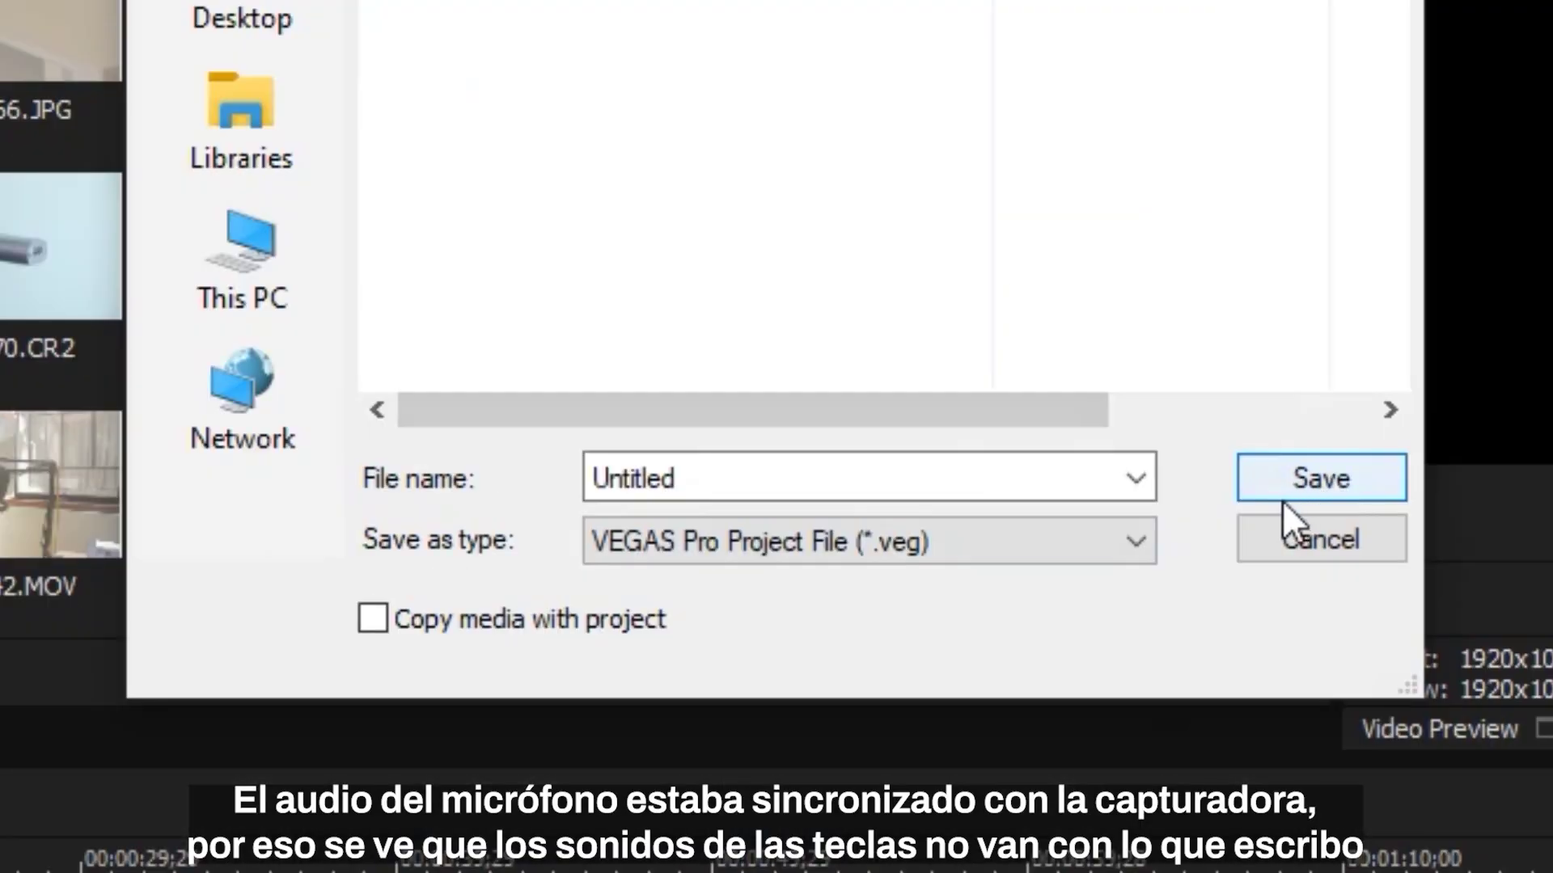
Step: Save the project as "Setup Vegas Project" in the VEGAS Pro project file format
left_click(809, 451)
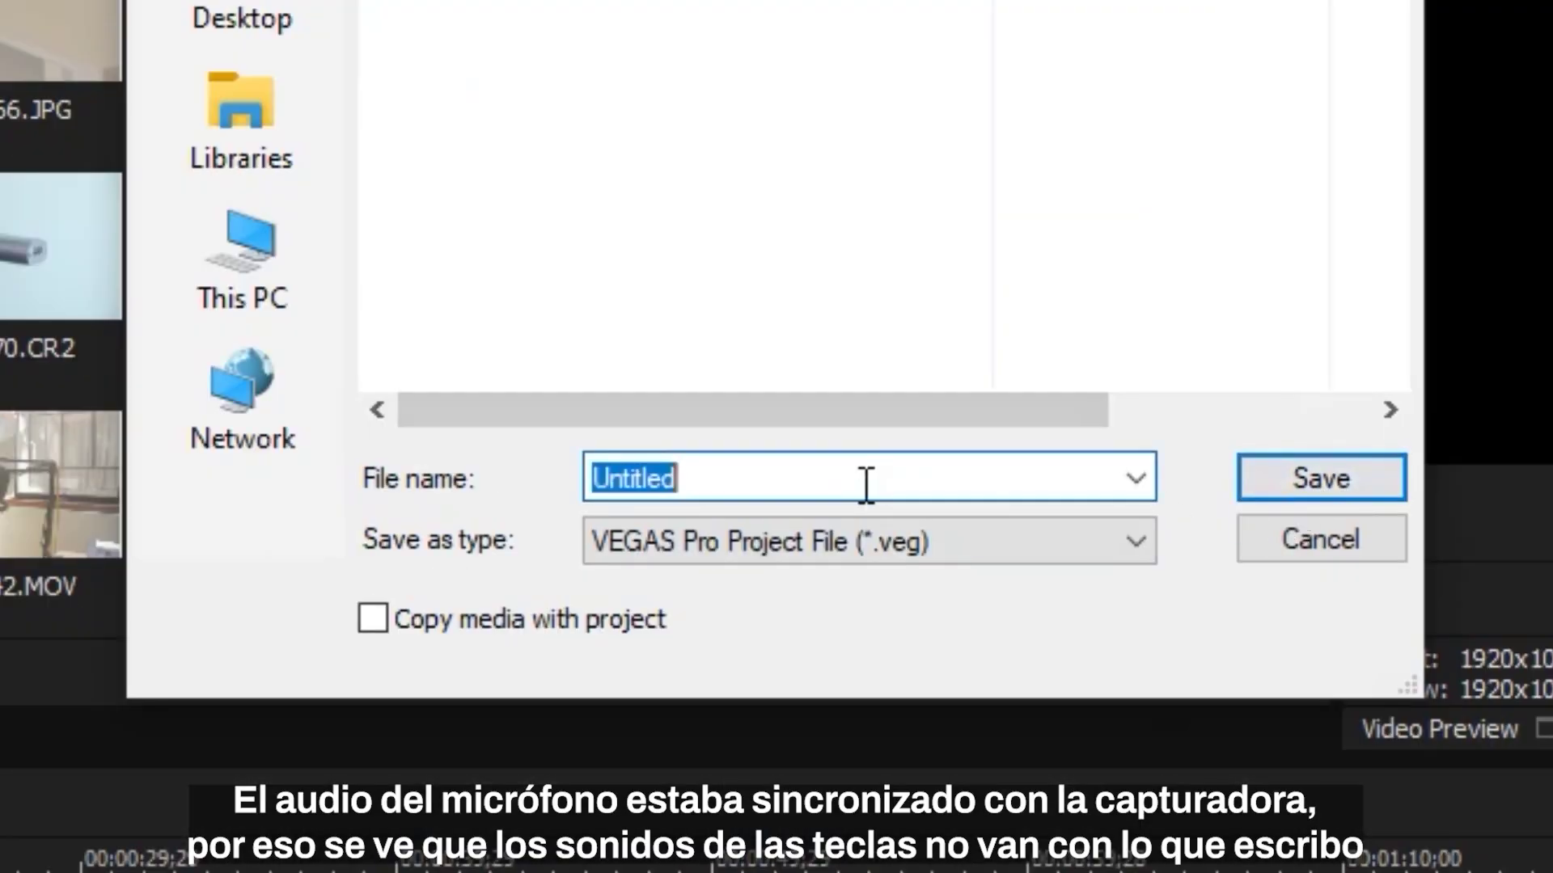
type("P")
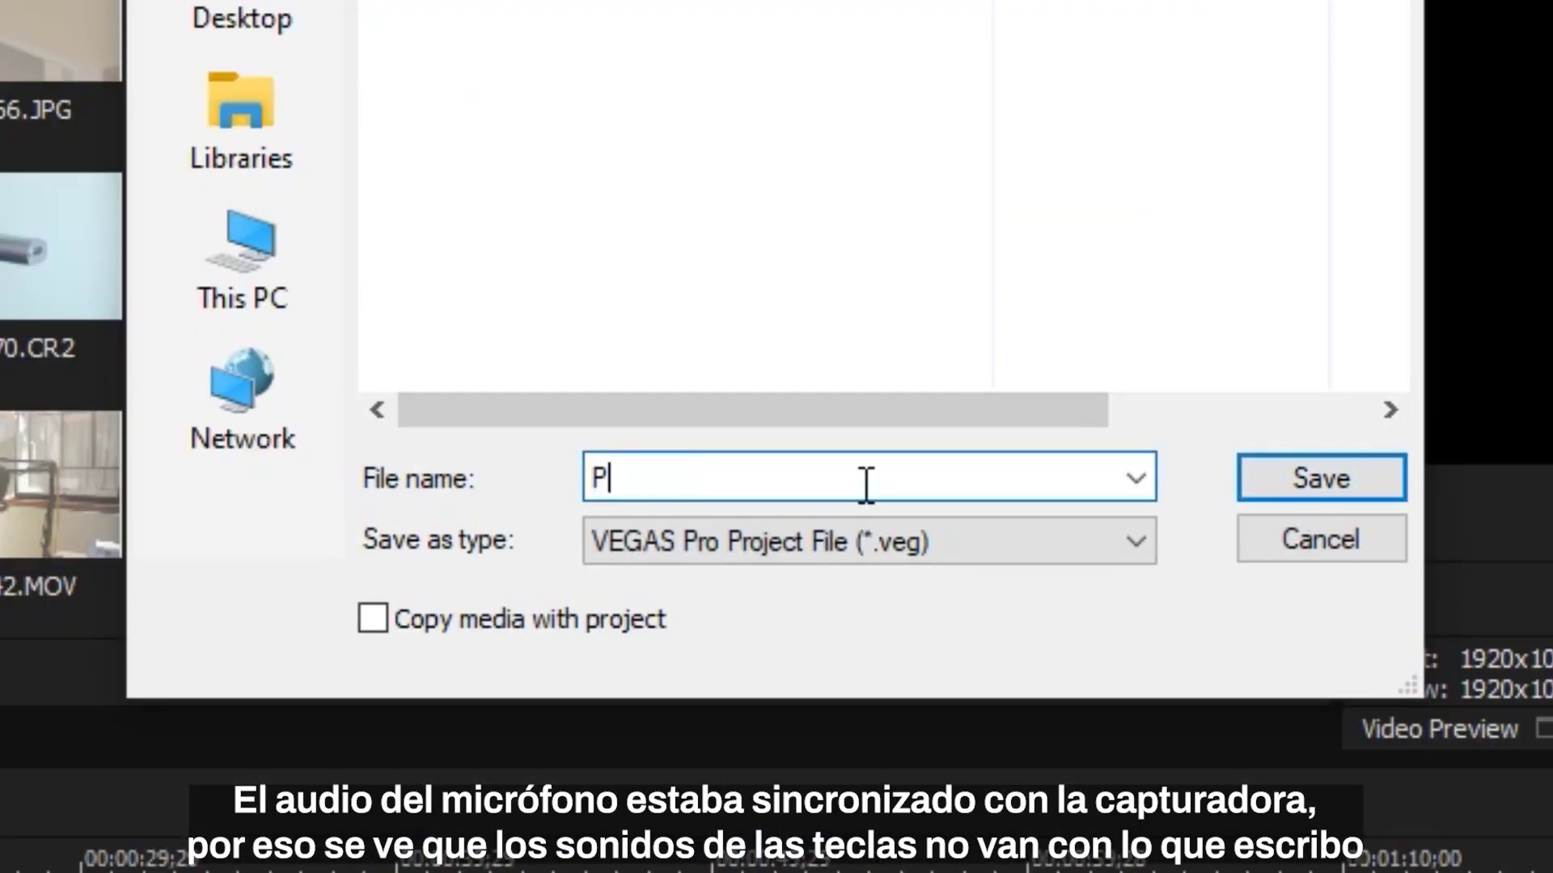
type("roject")
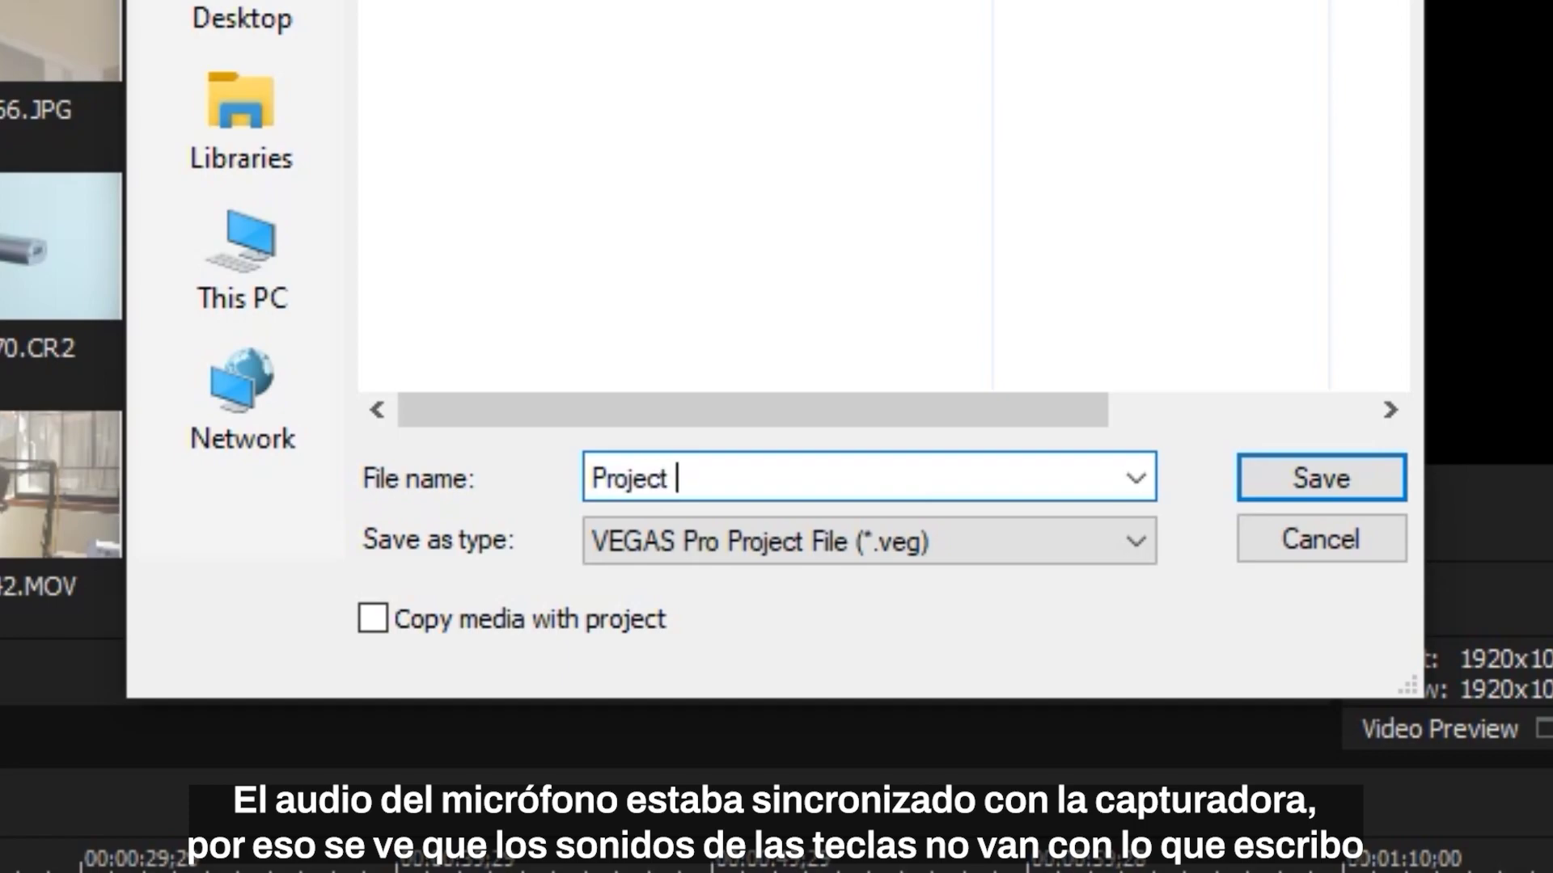
key("ctrl+a")
type("Setup Vegas pR")
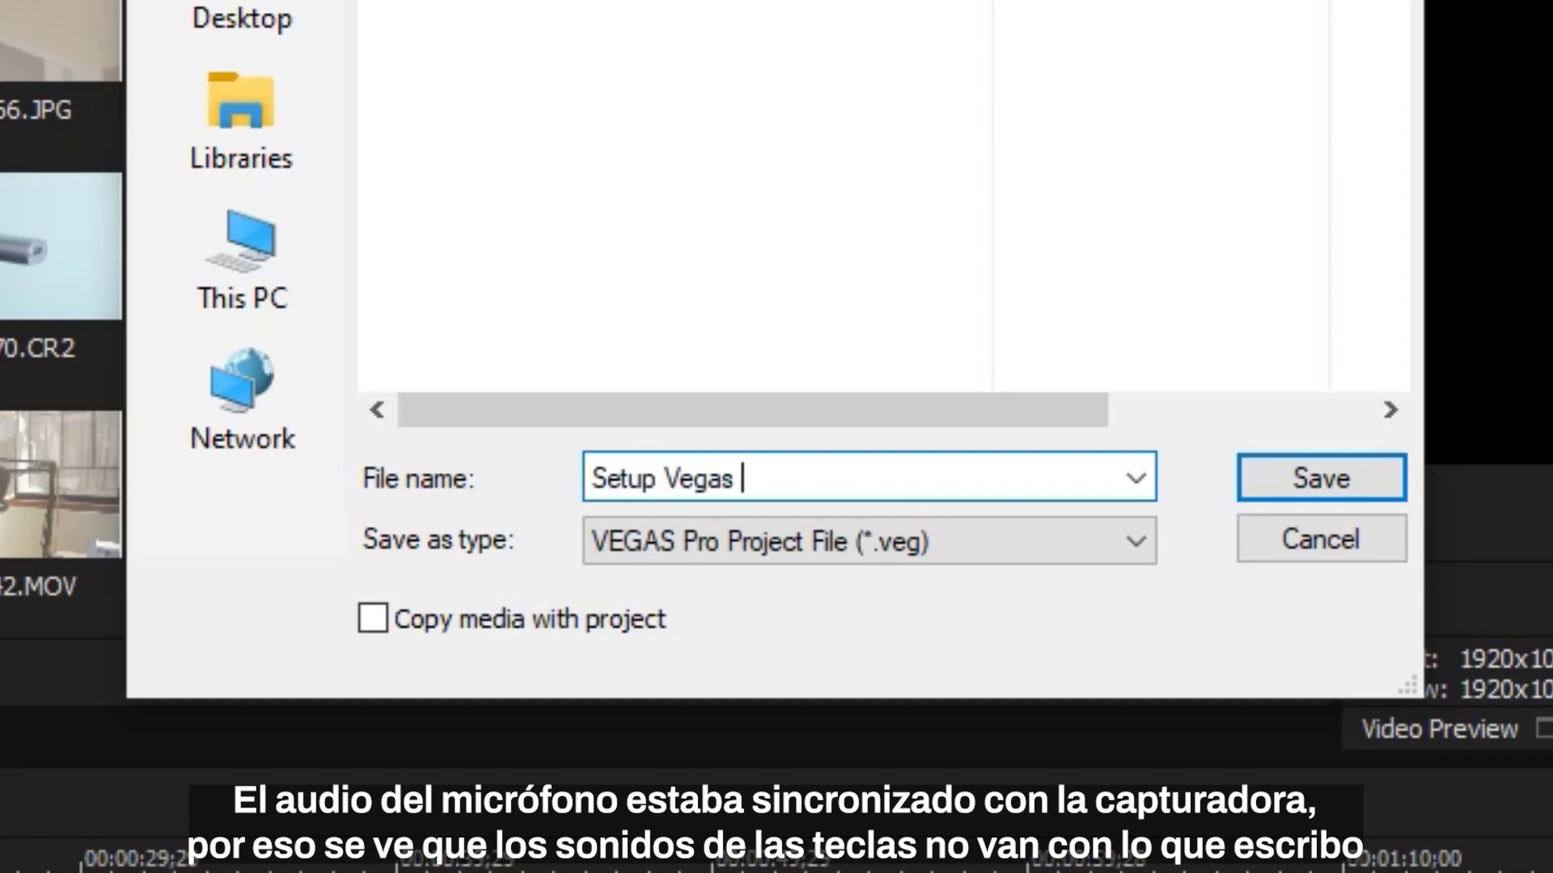
key("BackSpace")
key("BackSpace")
type("Project")
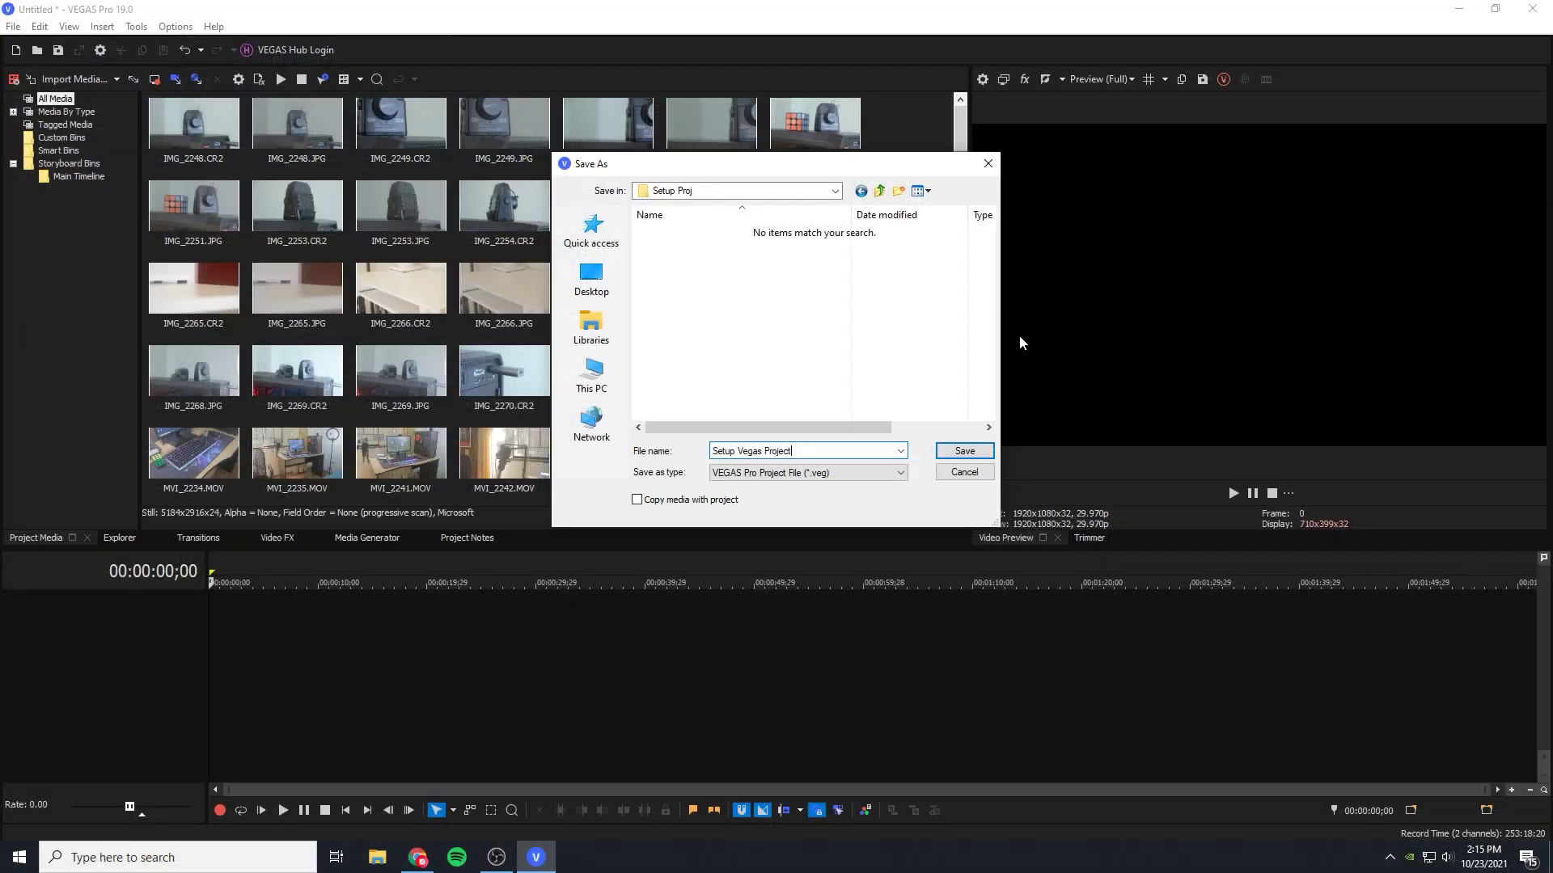
key("Return")
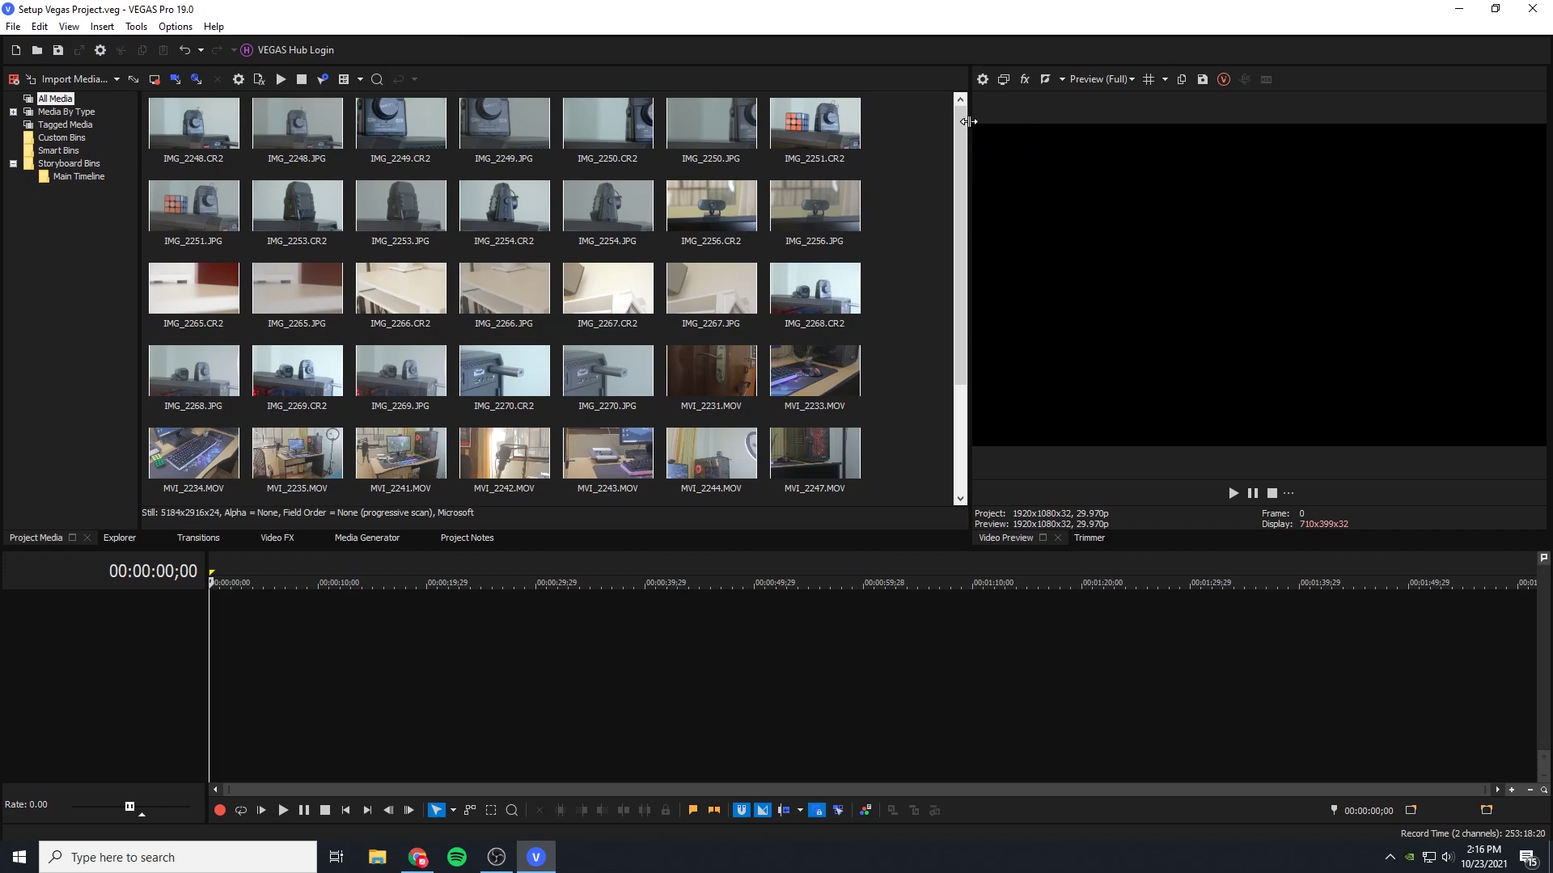
Step: Widen the video preview area, and accept the project properties with the HD 1080-30p (1920x1080, 29.970 fps) template
left_click_drag(969, 119, 850, 155)
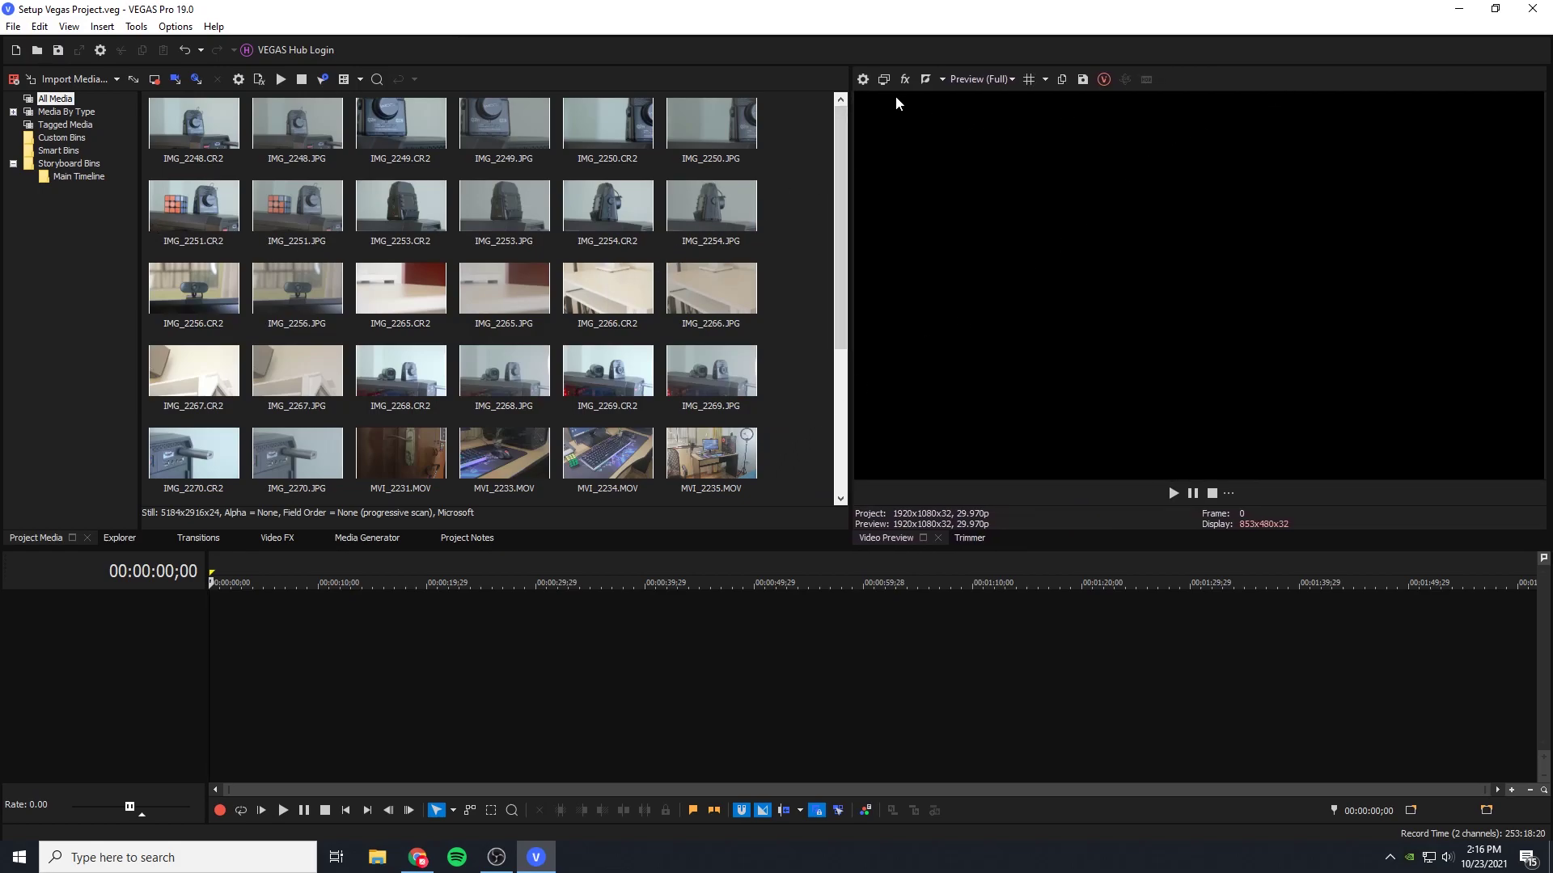
left_click(863, 79)
left_click_drag(944, 78, 675, 89)
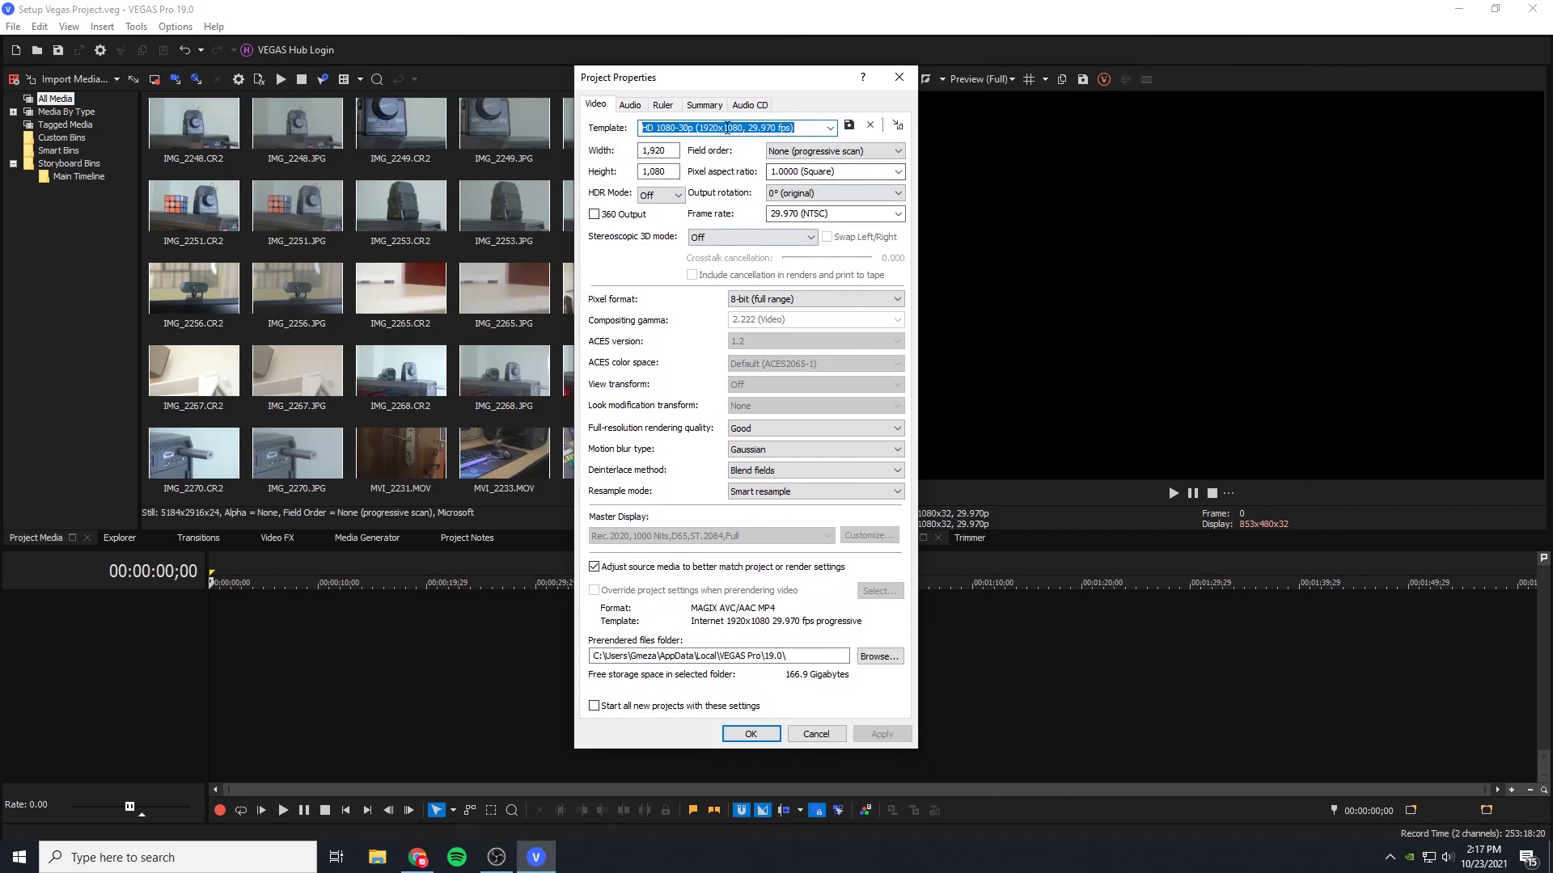
key("Return")
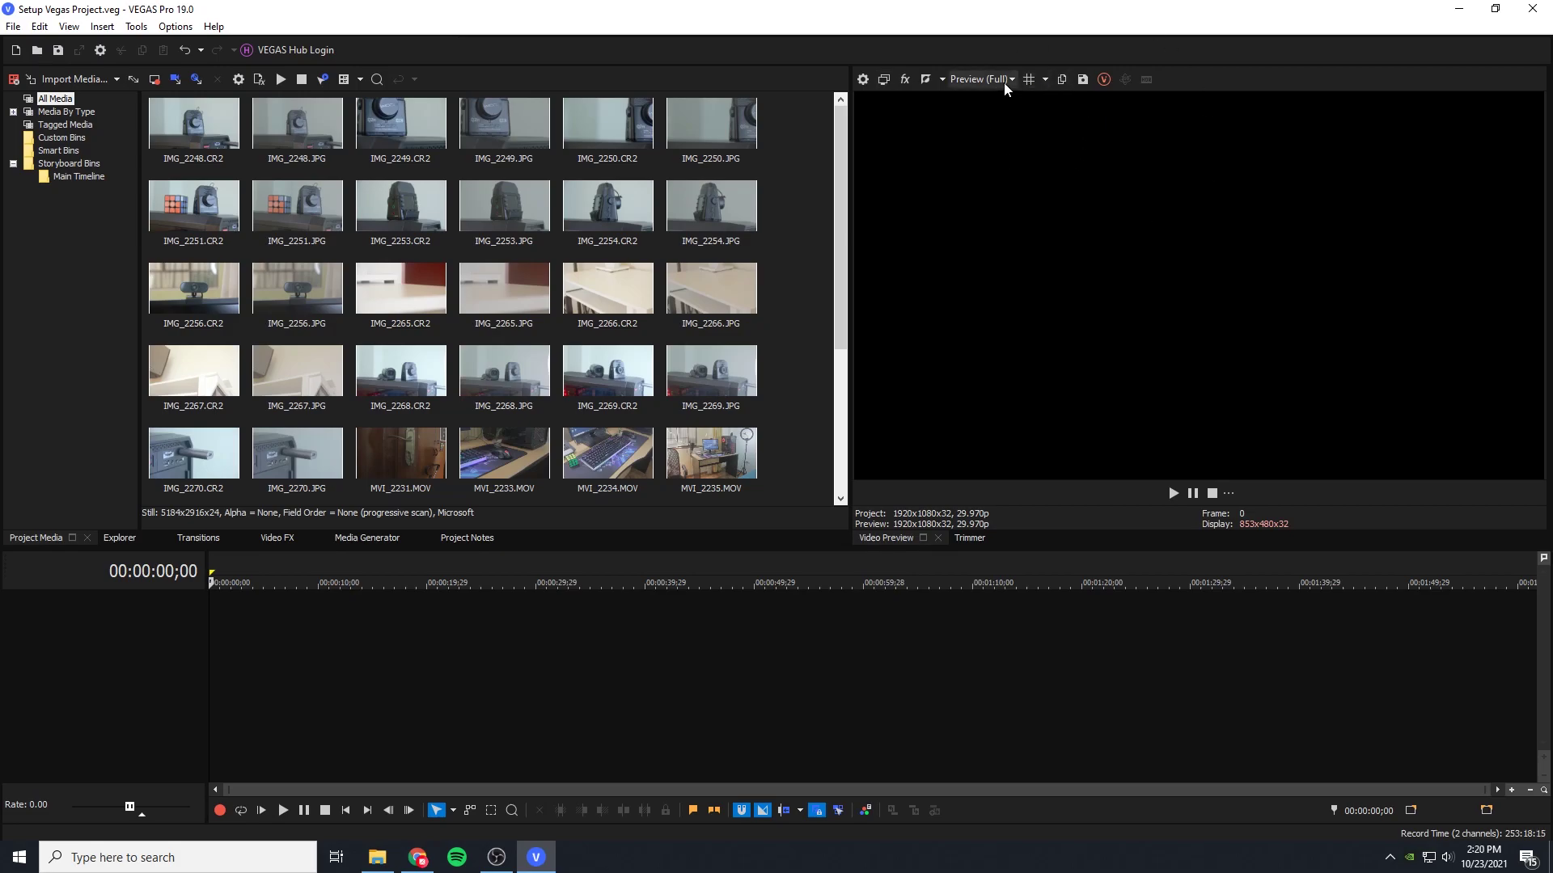
Step: Look through the video preview quality levels and the resolution options for the Preview quality
left_click(1004, 80)
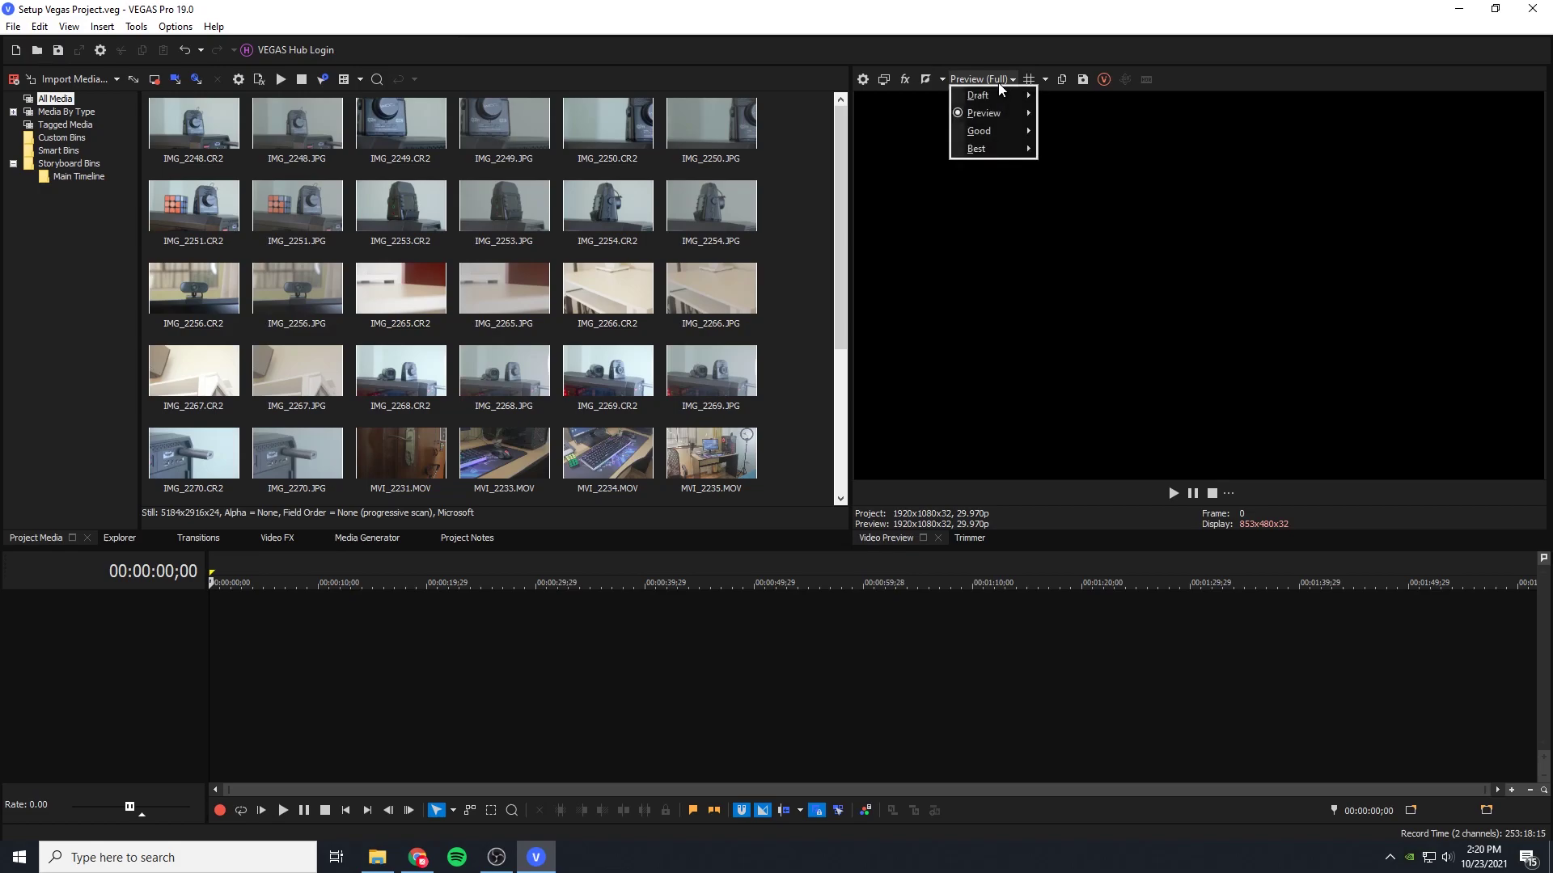
mouse_move(988, 114)
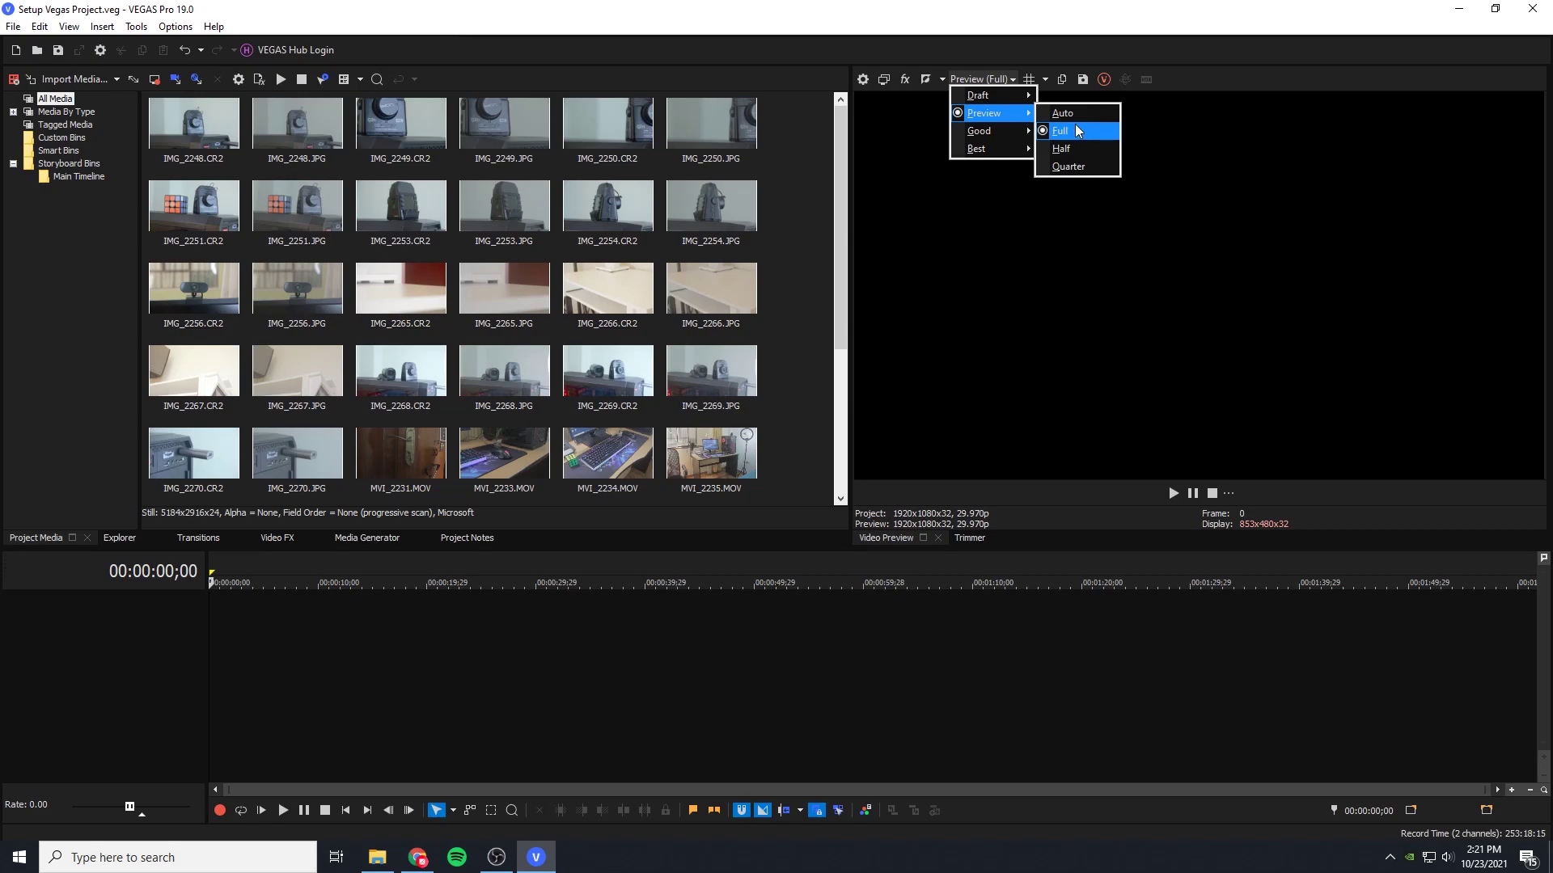
left_click(1083, 166)
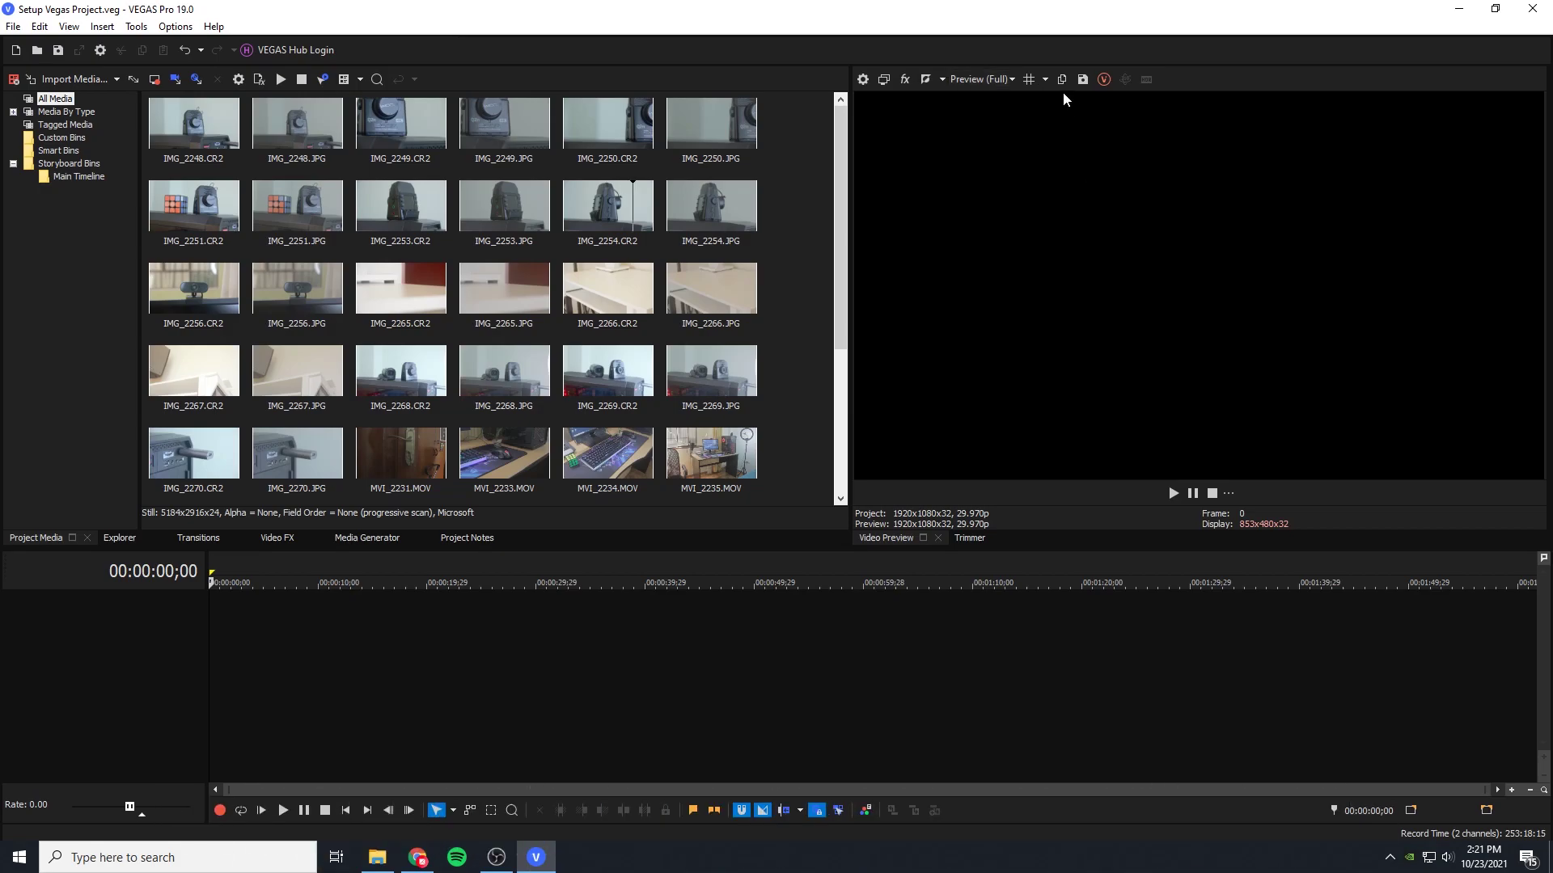
left_click(988, 84)
left_click(1164, 162)
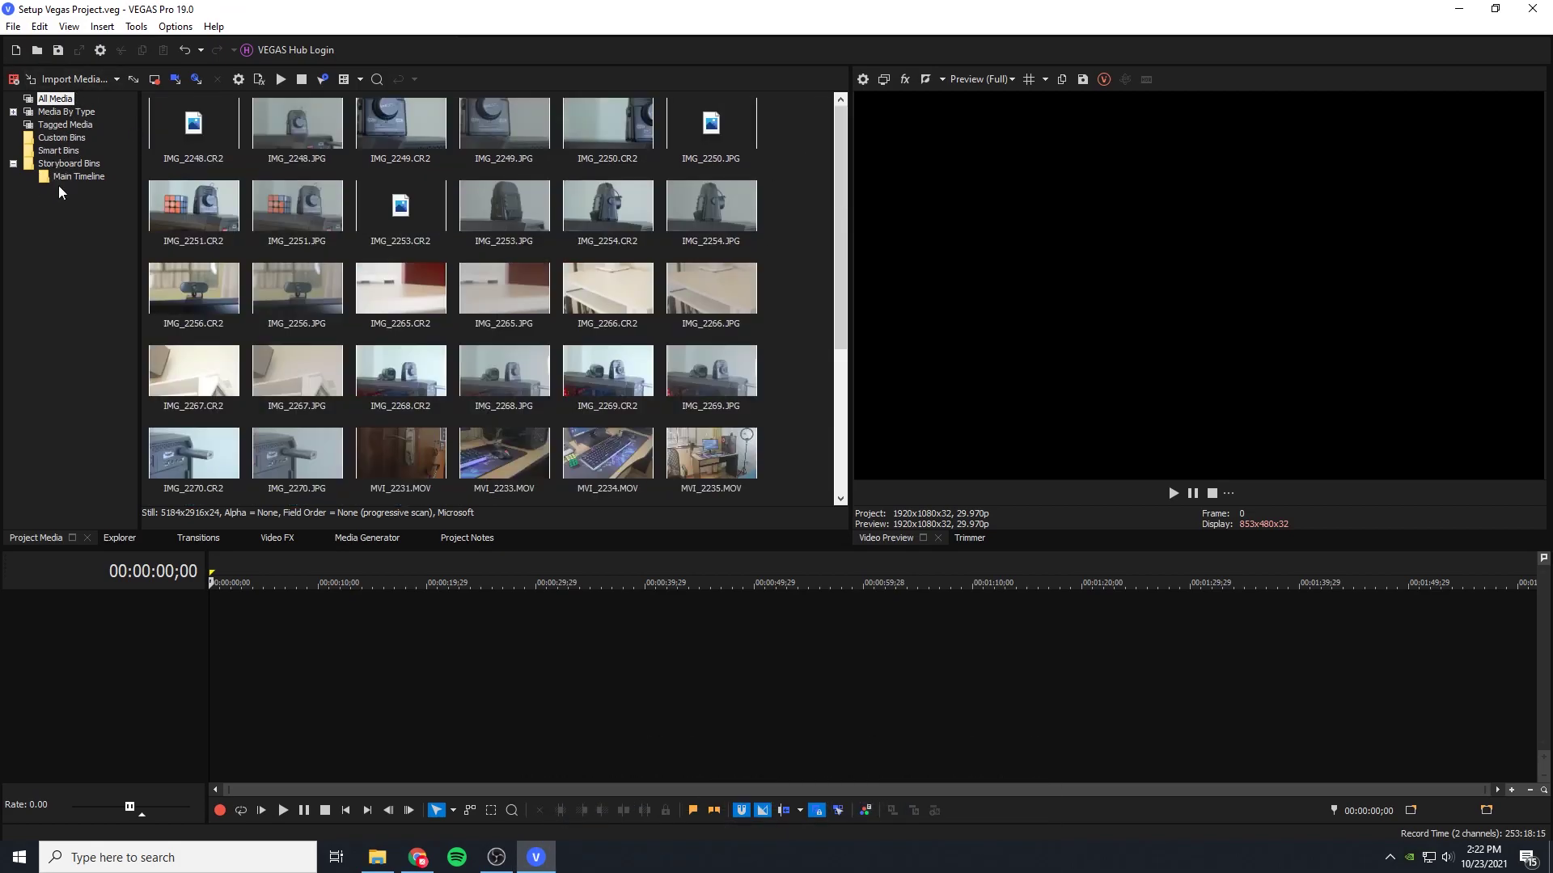
Step: Look over the project media and the built-in Explorer, and compare it with the Windows File Explorer before returning to VEGAS Pro
key("alt+Tab")
left_click_drag(770, 146, 857, 170)
left_click(254, 296)
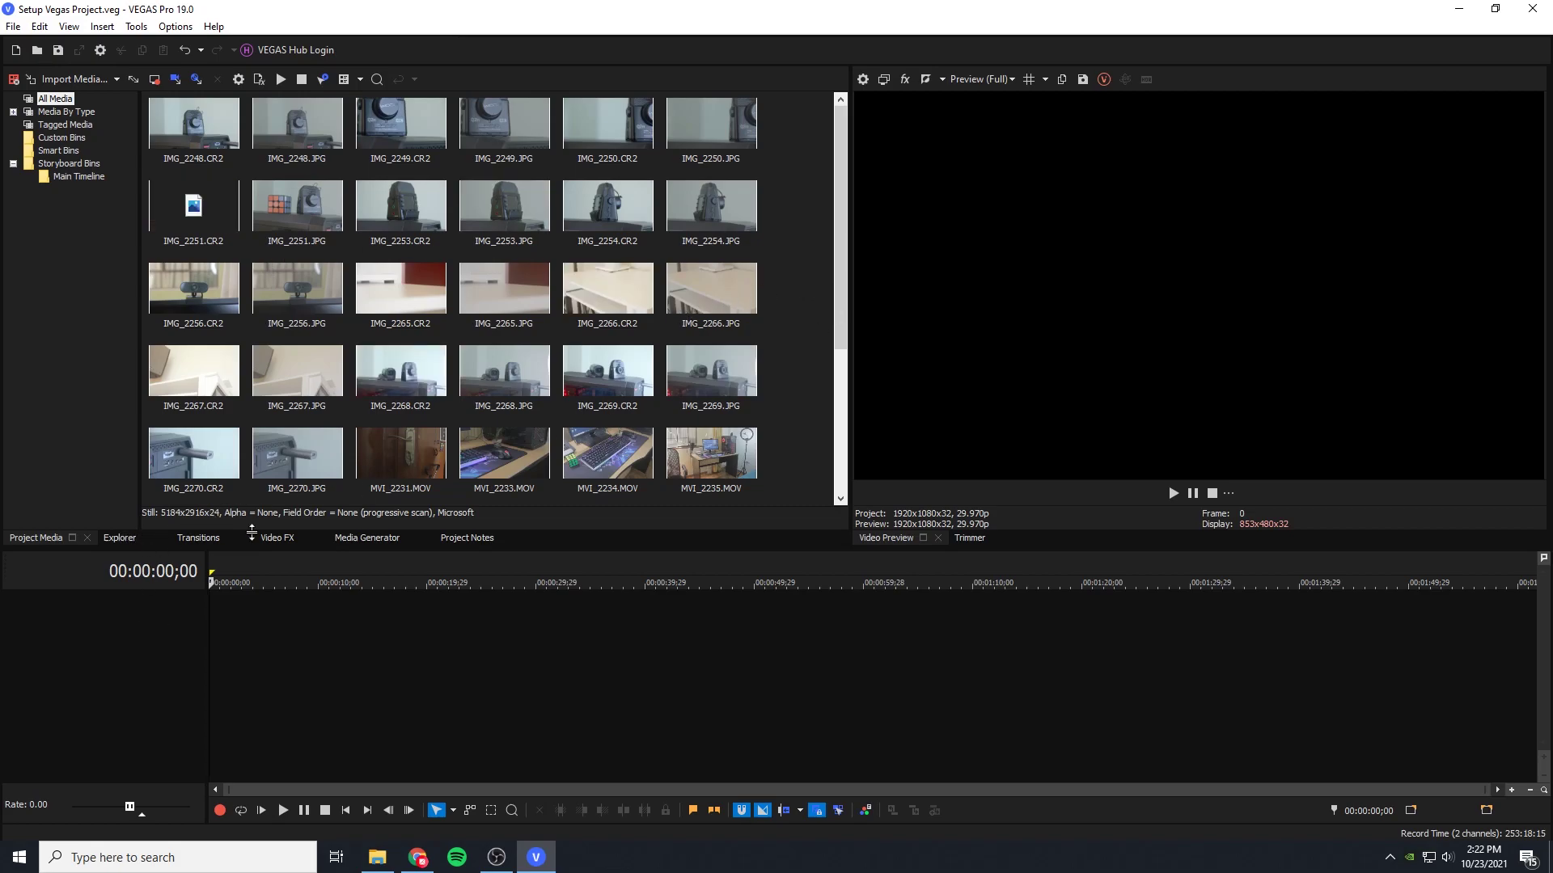
left_click(141, 539)
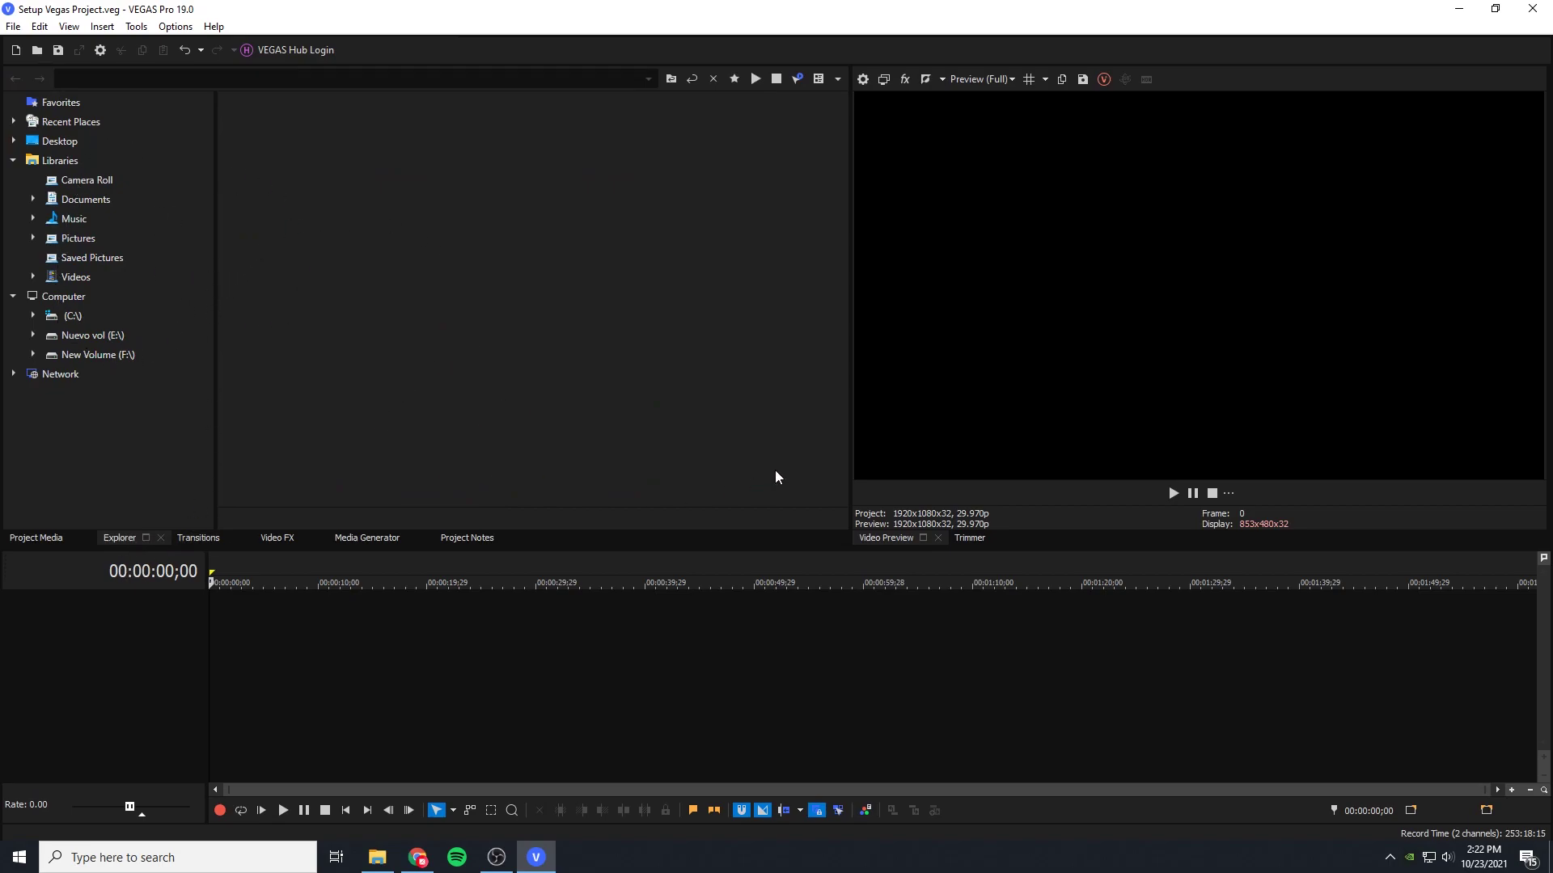
left_click(377, 857)
mouse_move(888, 156)
left_mouse_down()
mouse_move(995, 142)
mouse_move(898, 173)
left_mouse_up()
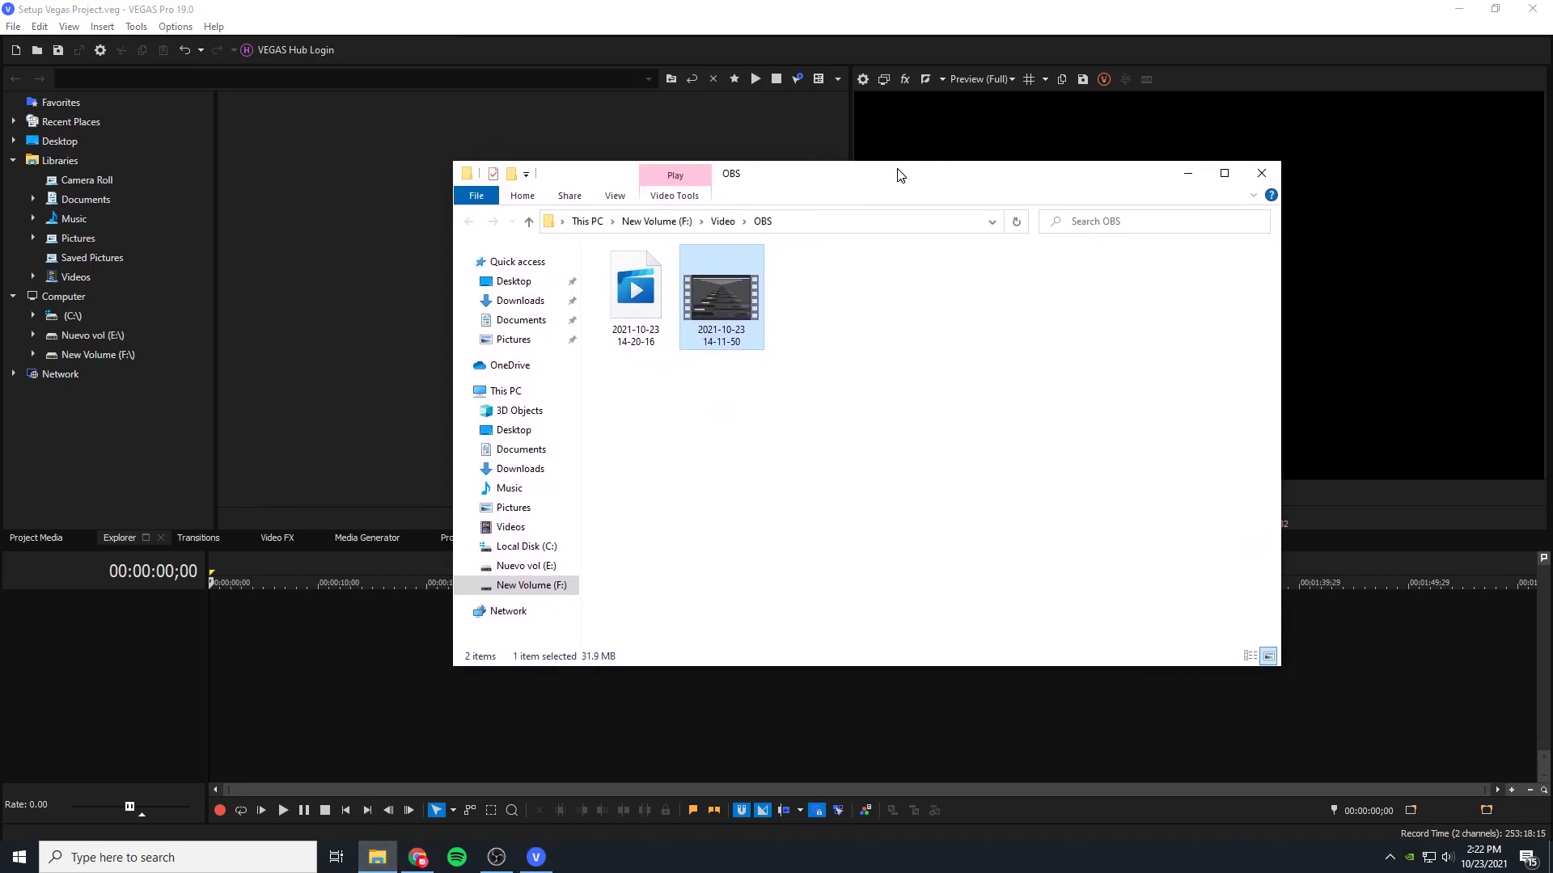
left_click(477, 7)
Step: Look through the Transitions, Video FX, Media Generator and Project Notes sections, and return to the project media
left_click(198, 537)
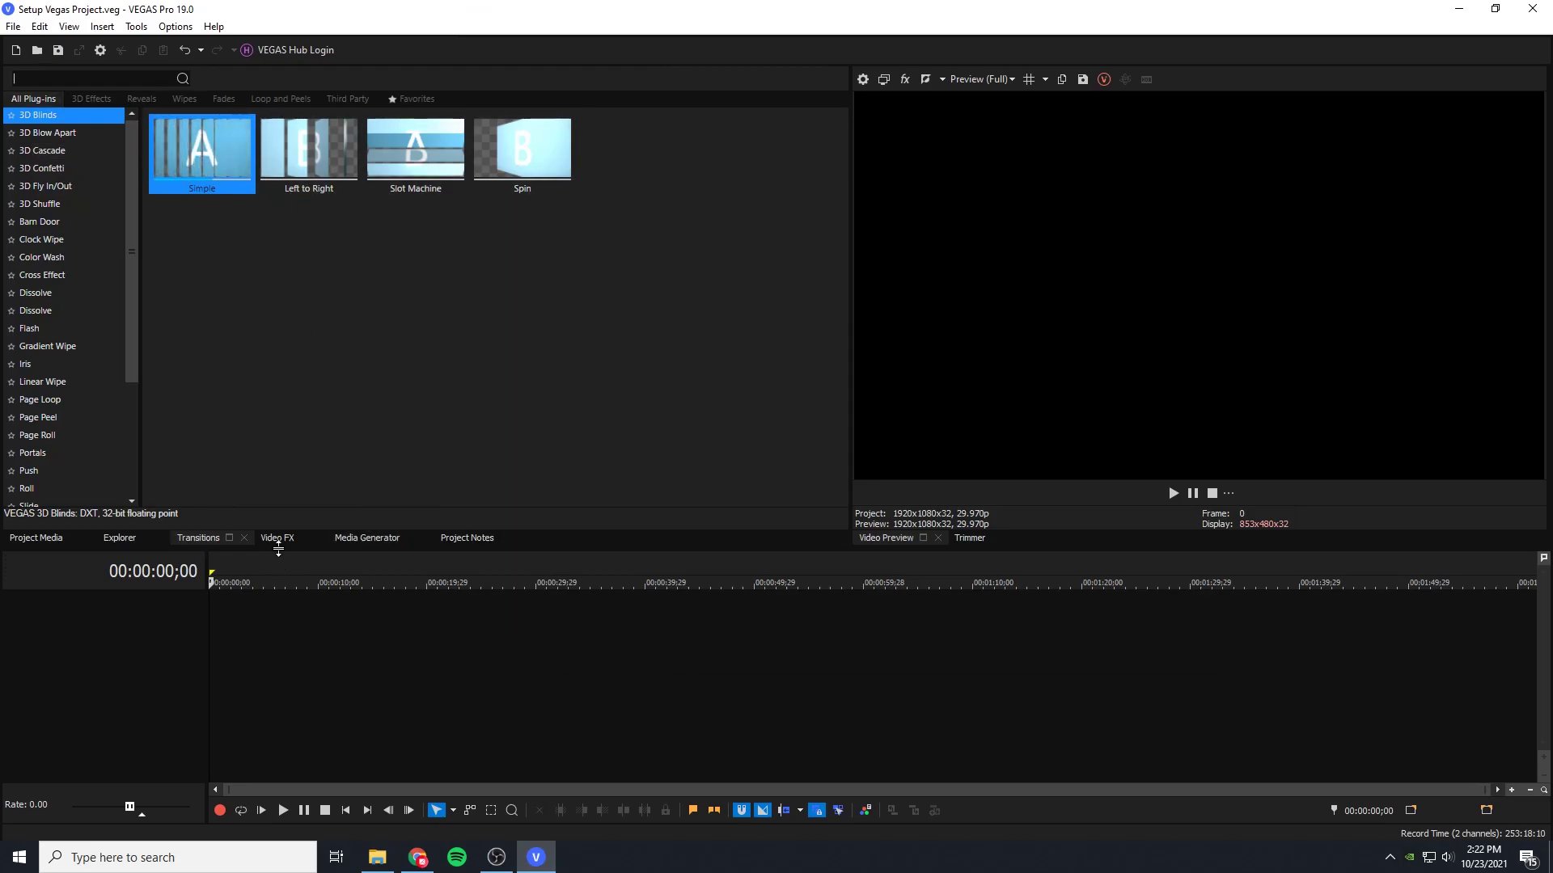
key("alt+8")
left_click_drag(154, 153, 448, 374)
left_click(73, 115)
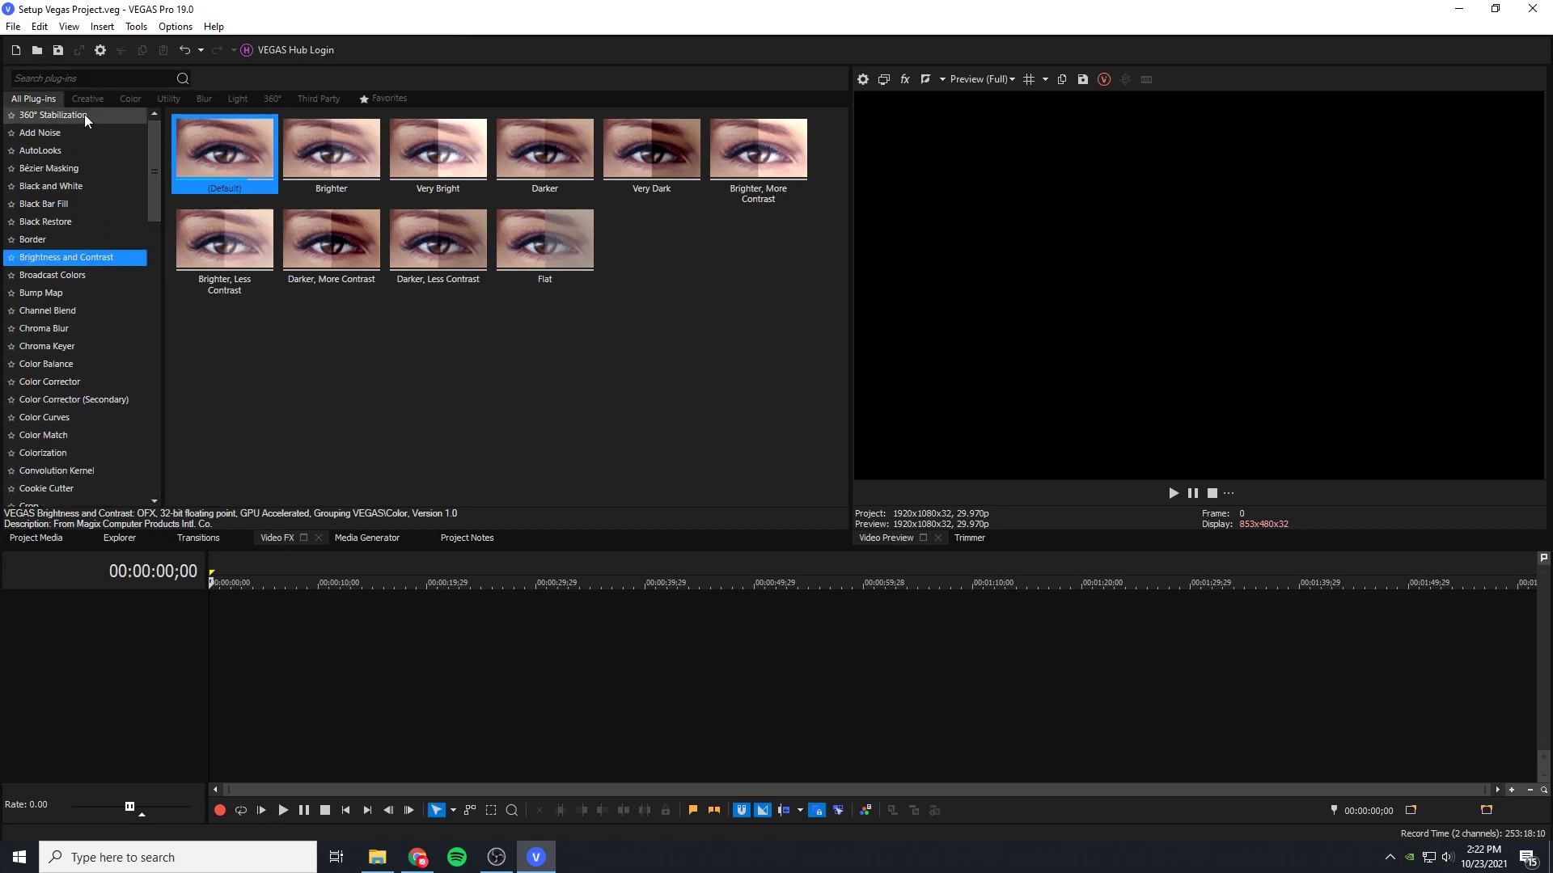
left_click(380, 537)
left_click(95, 170)
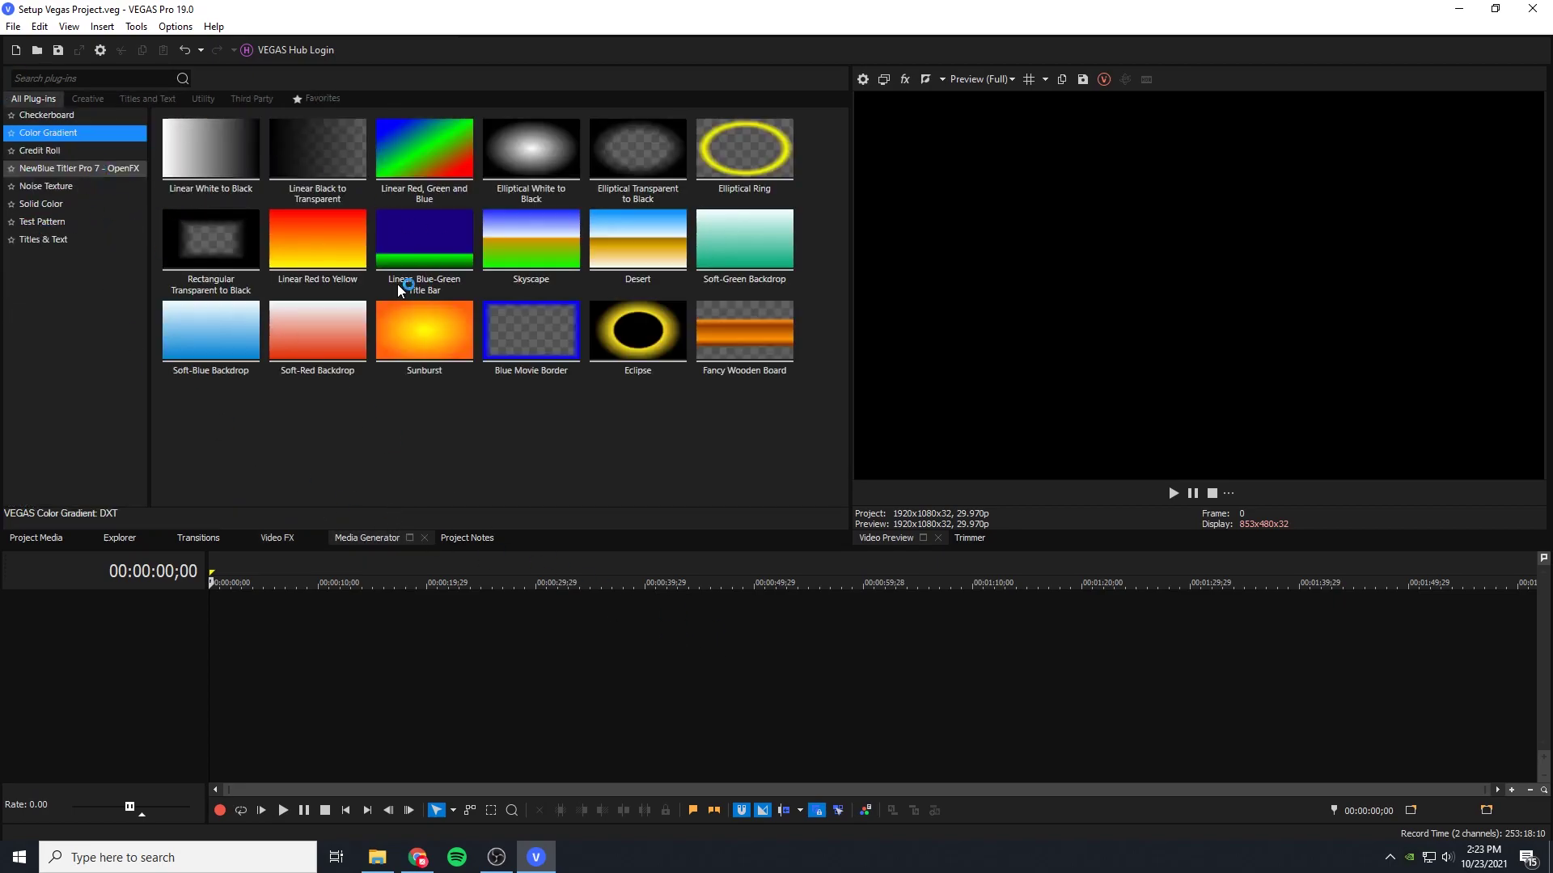
left_click(466, 537)
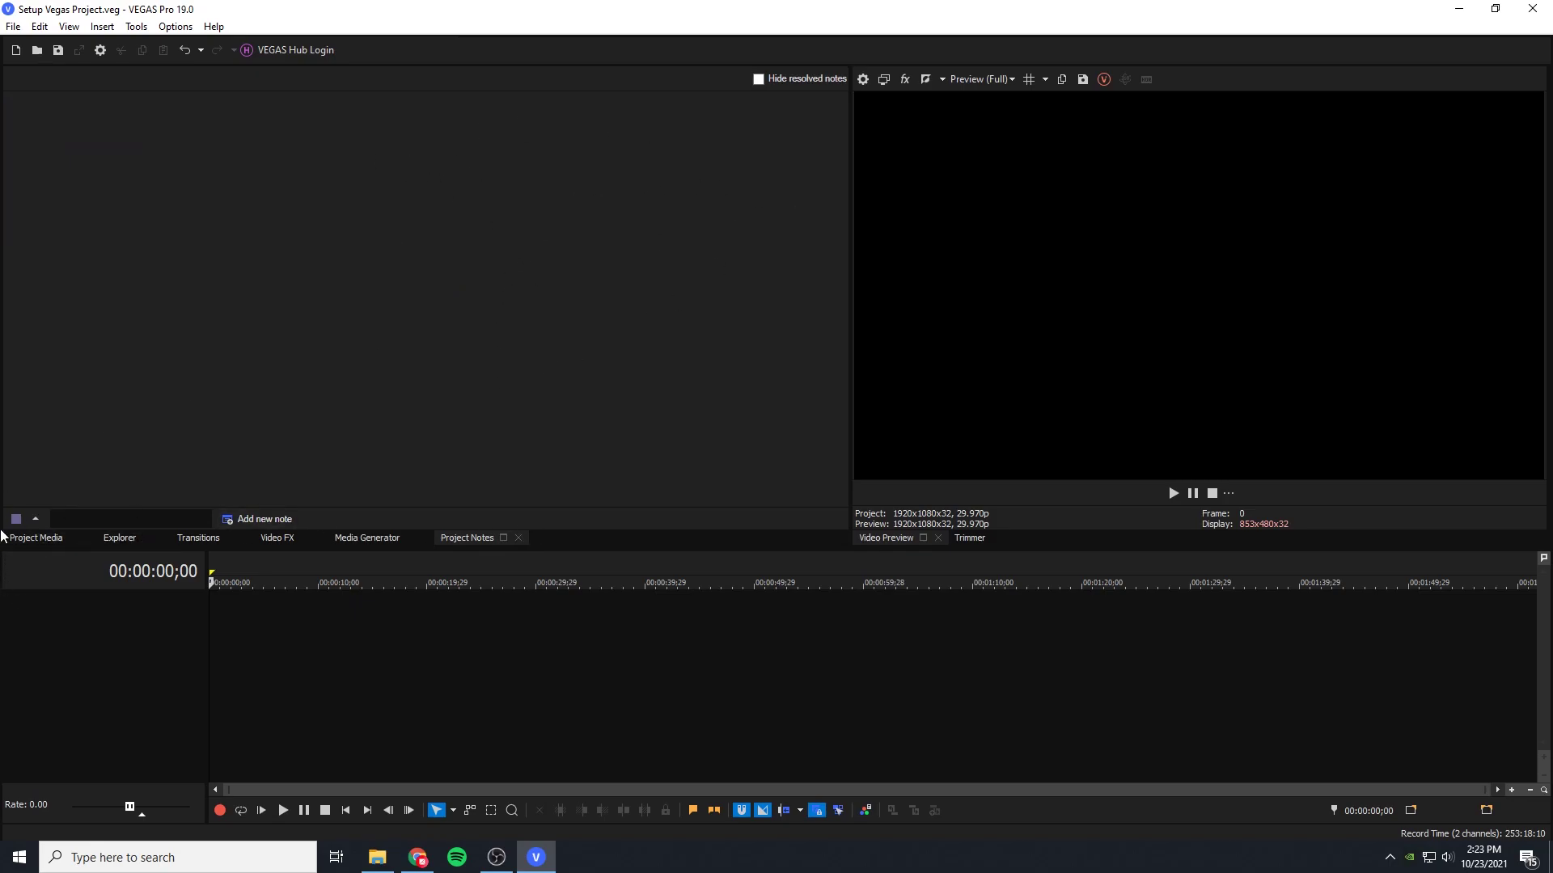
left_click(36, 538)
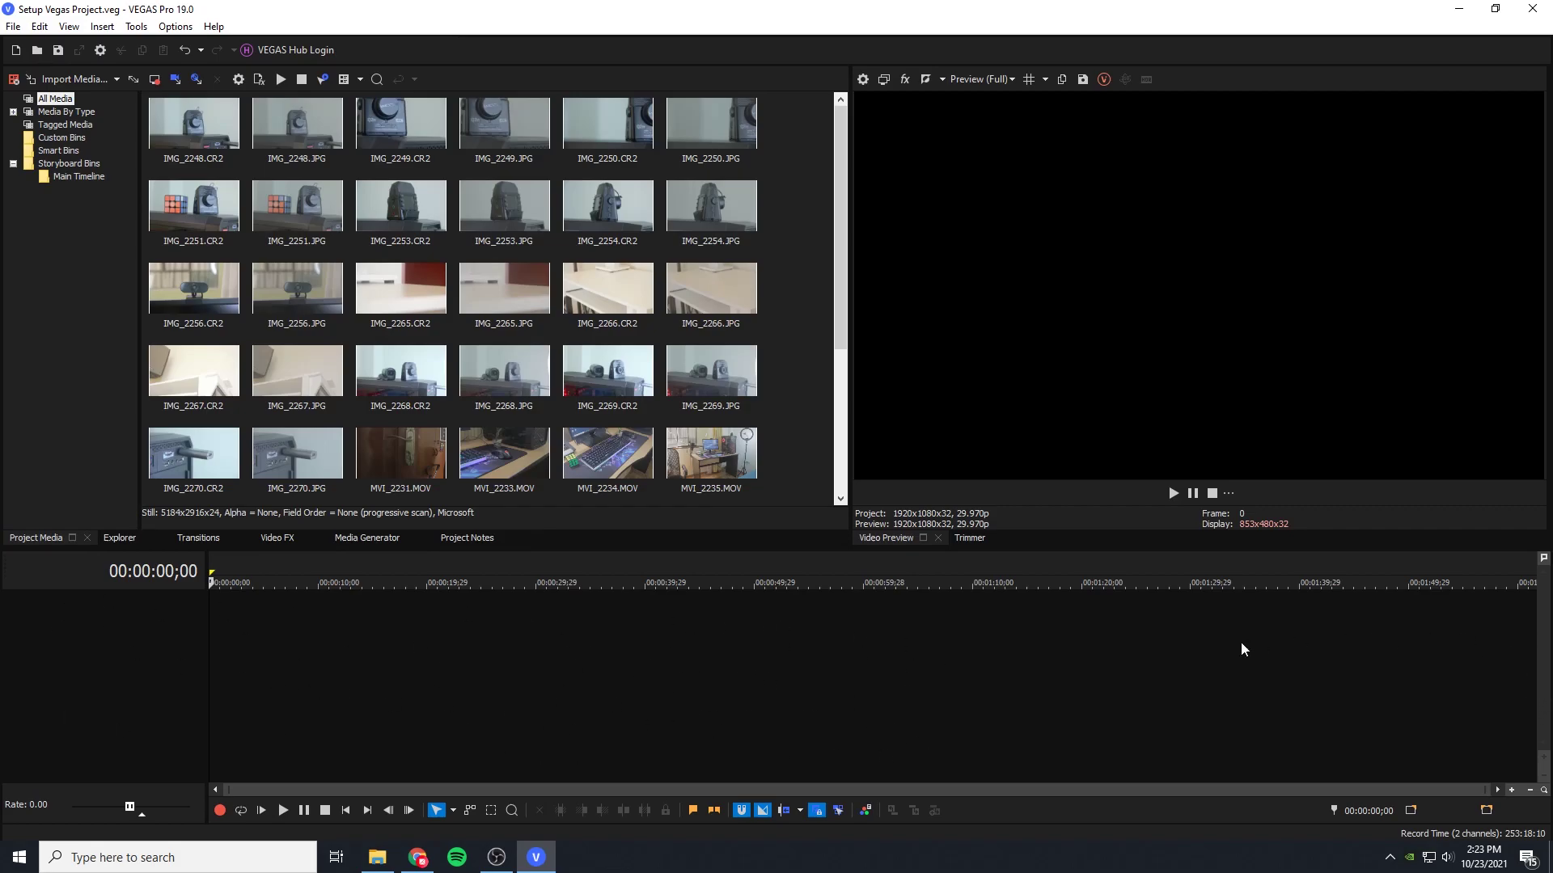
Step: Examine the empty timeline by moving the playhead along its ruler
left_click_drag(209, 582, 825, 587)
left_click(248, 587)
left_click(957, 712)
left_click(215, 673)
Step: Add MVI_2231.MOV at the start of the timeline and match the project video settings to this media
left_click(711, 453)
scroll(711, 323, "down", 3)
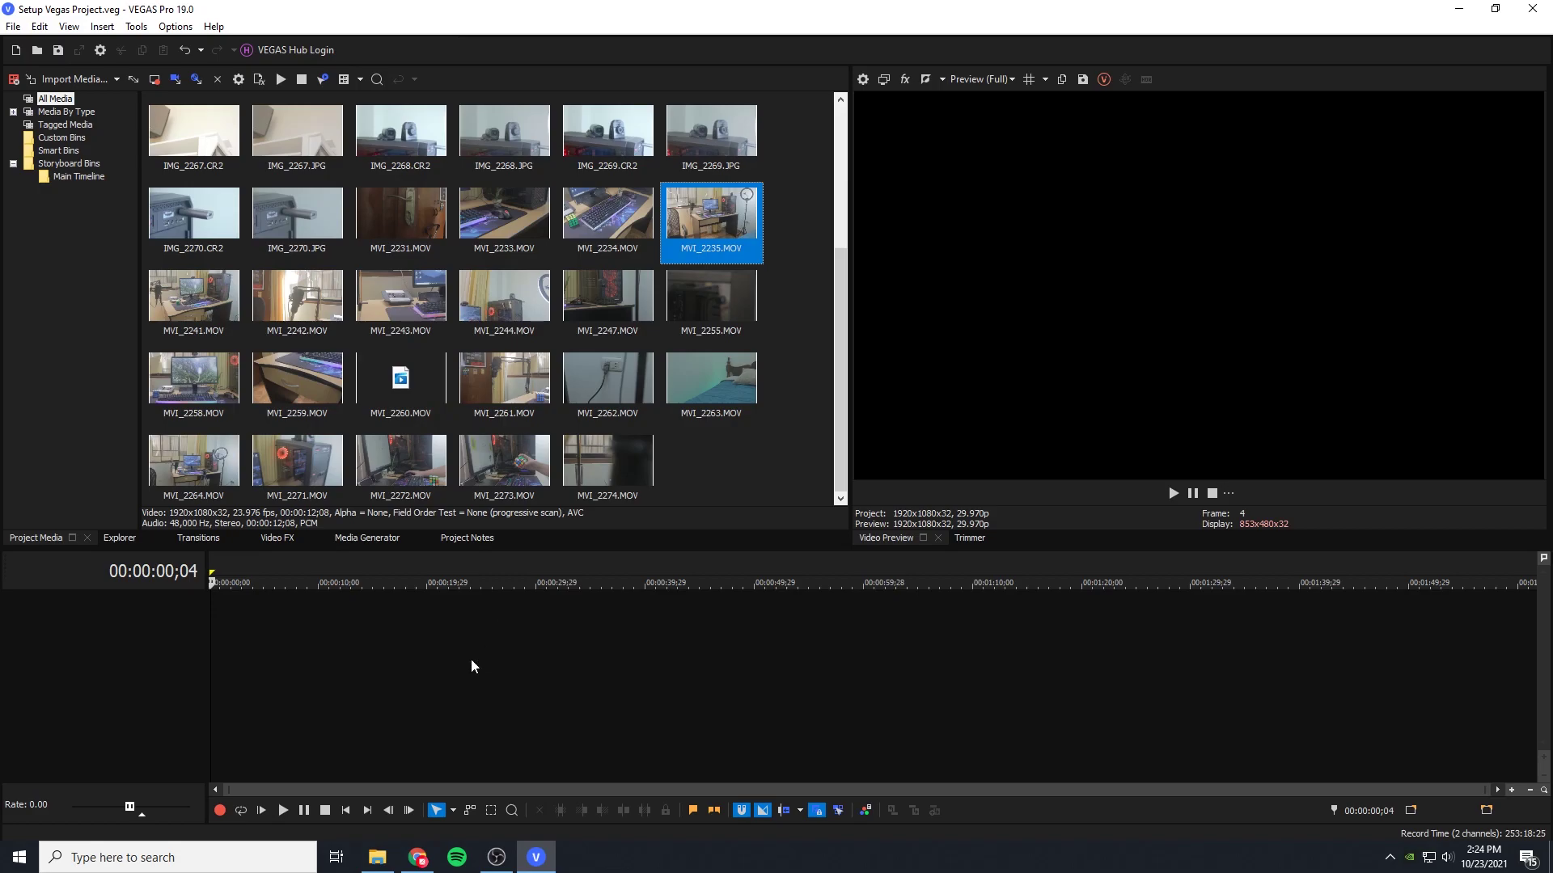
left_click_drag(400, 242, 219, 671)
left_click_drag(872, 451, 590, 375)
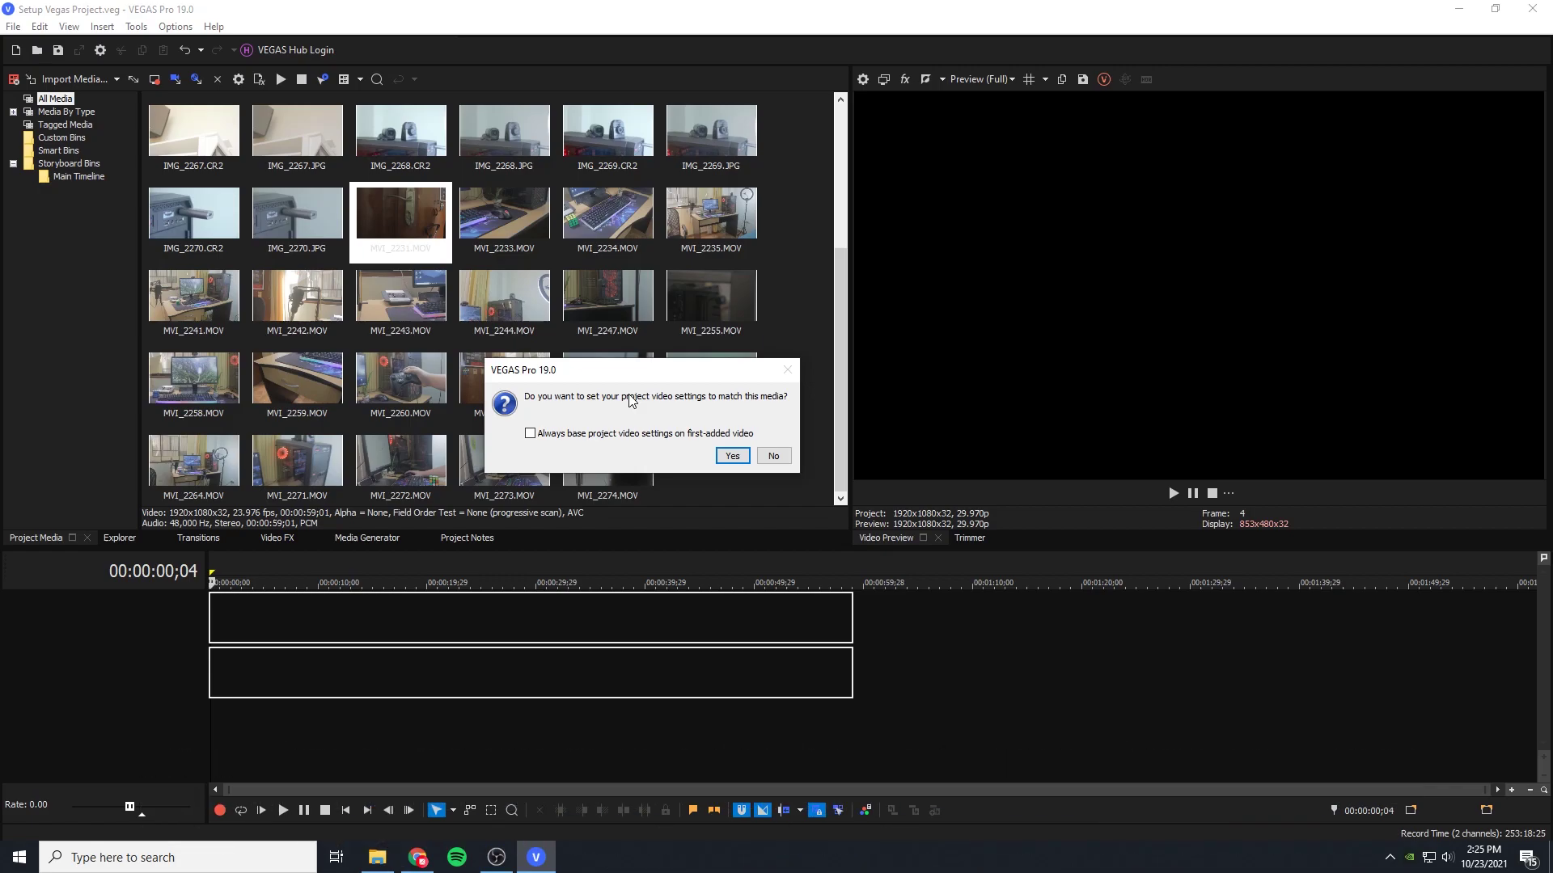
left_click(731, 457)
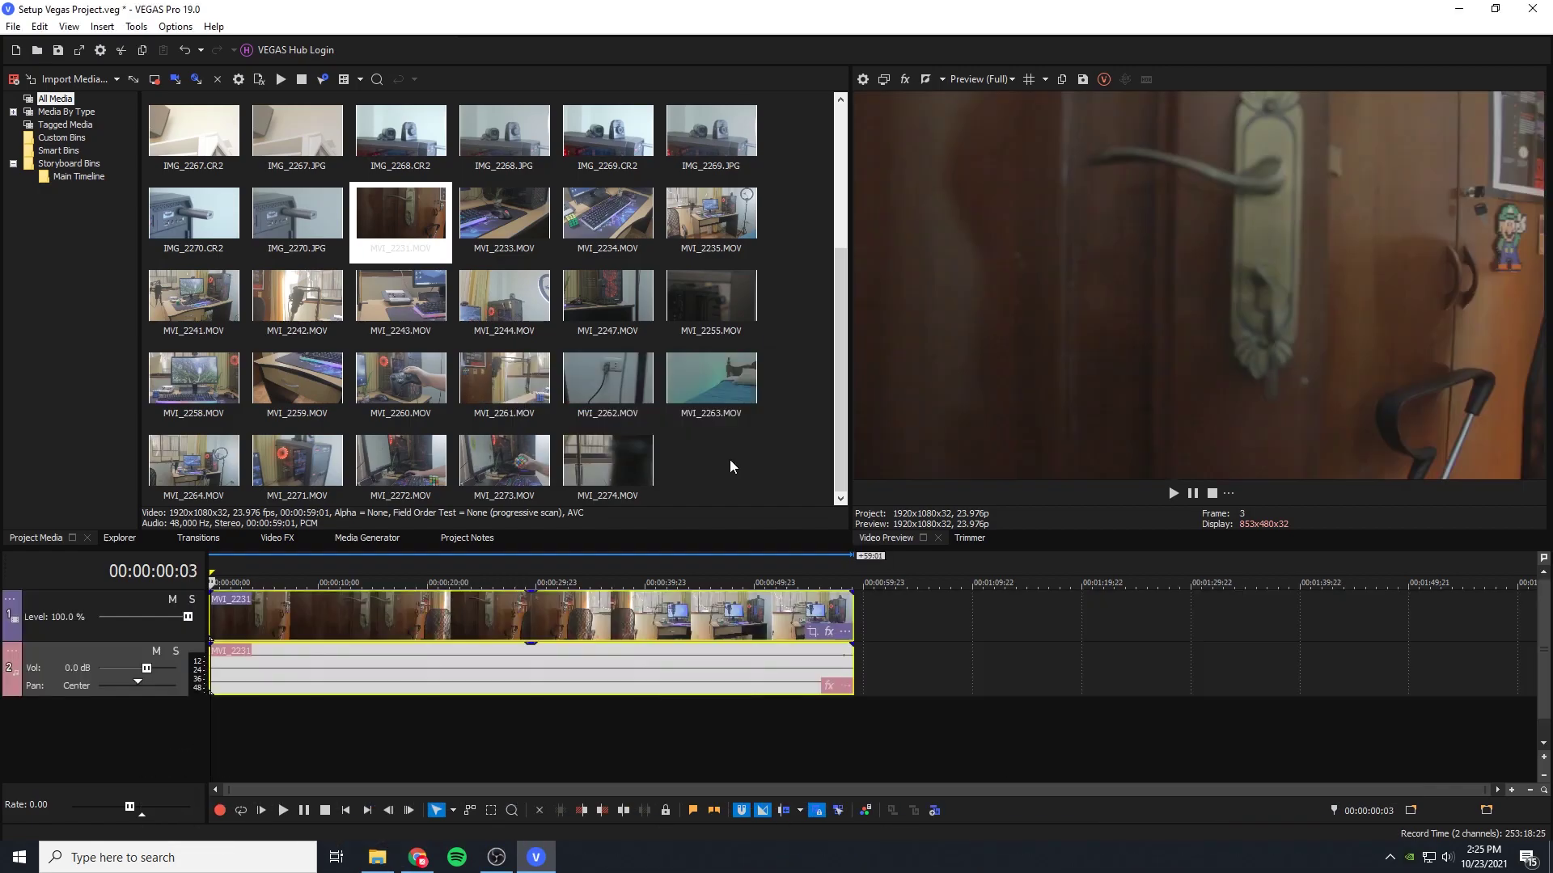
Step: Move the playhead to several points inside and beyond the MVI_2231 clip to check the frames in the preview
left_click(582, 715)
left_click(760, 730)
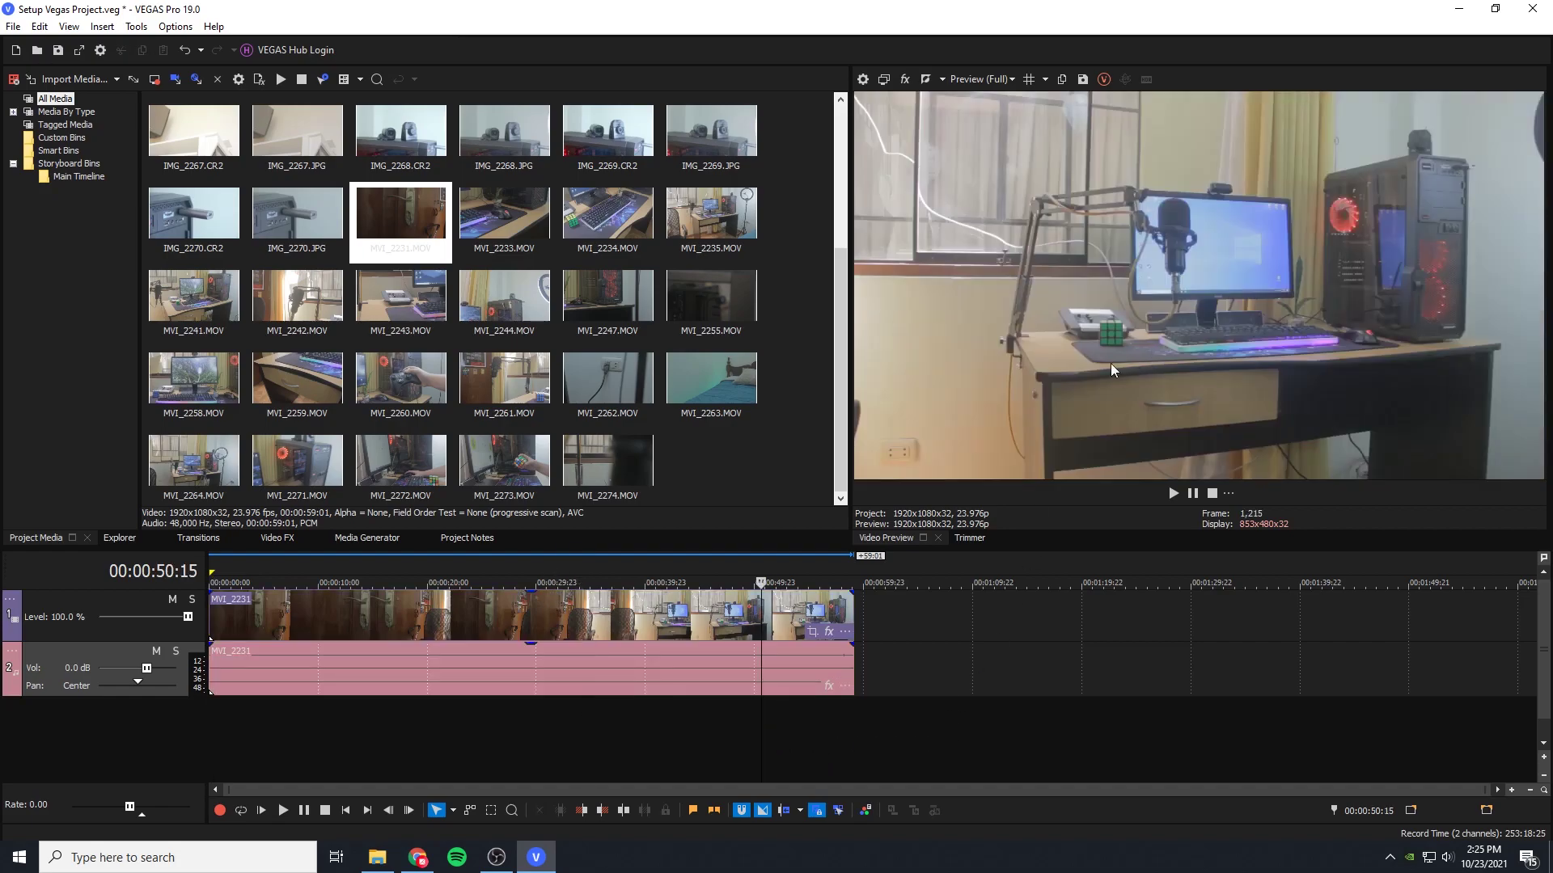
left_click(817, 742)
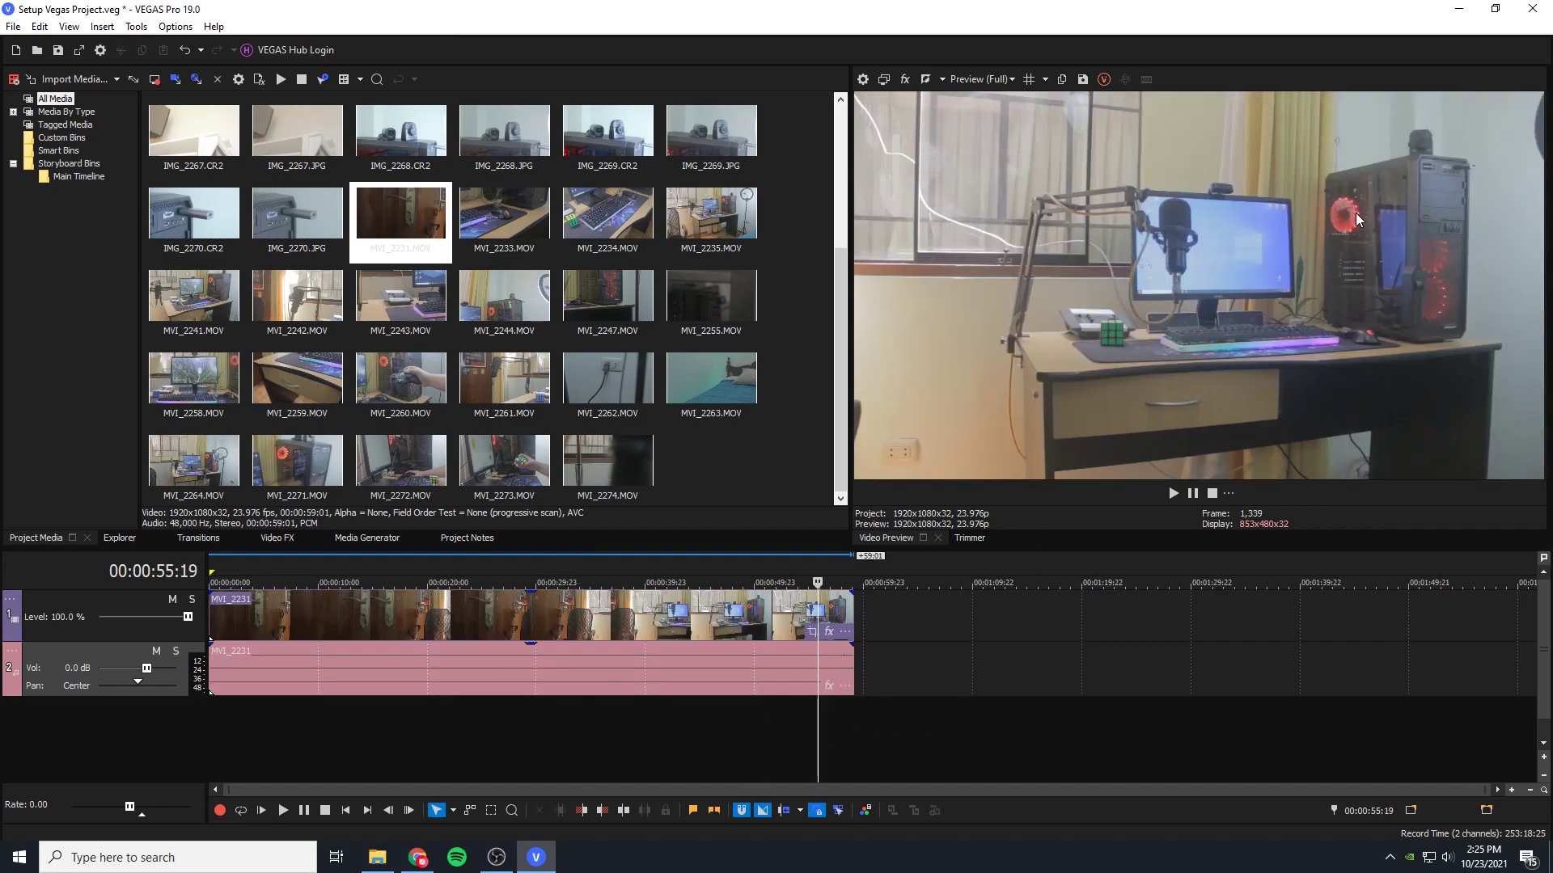
left_click(743, 618)
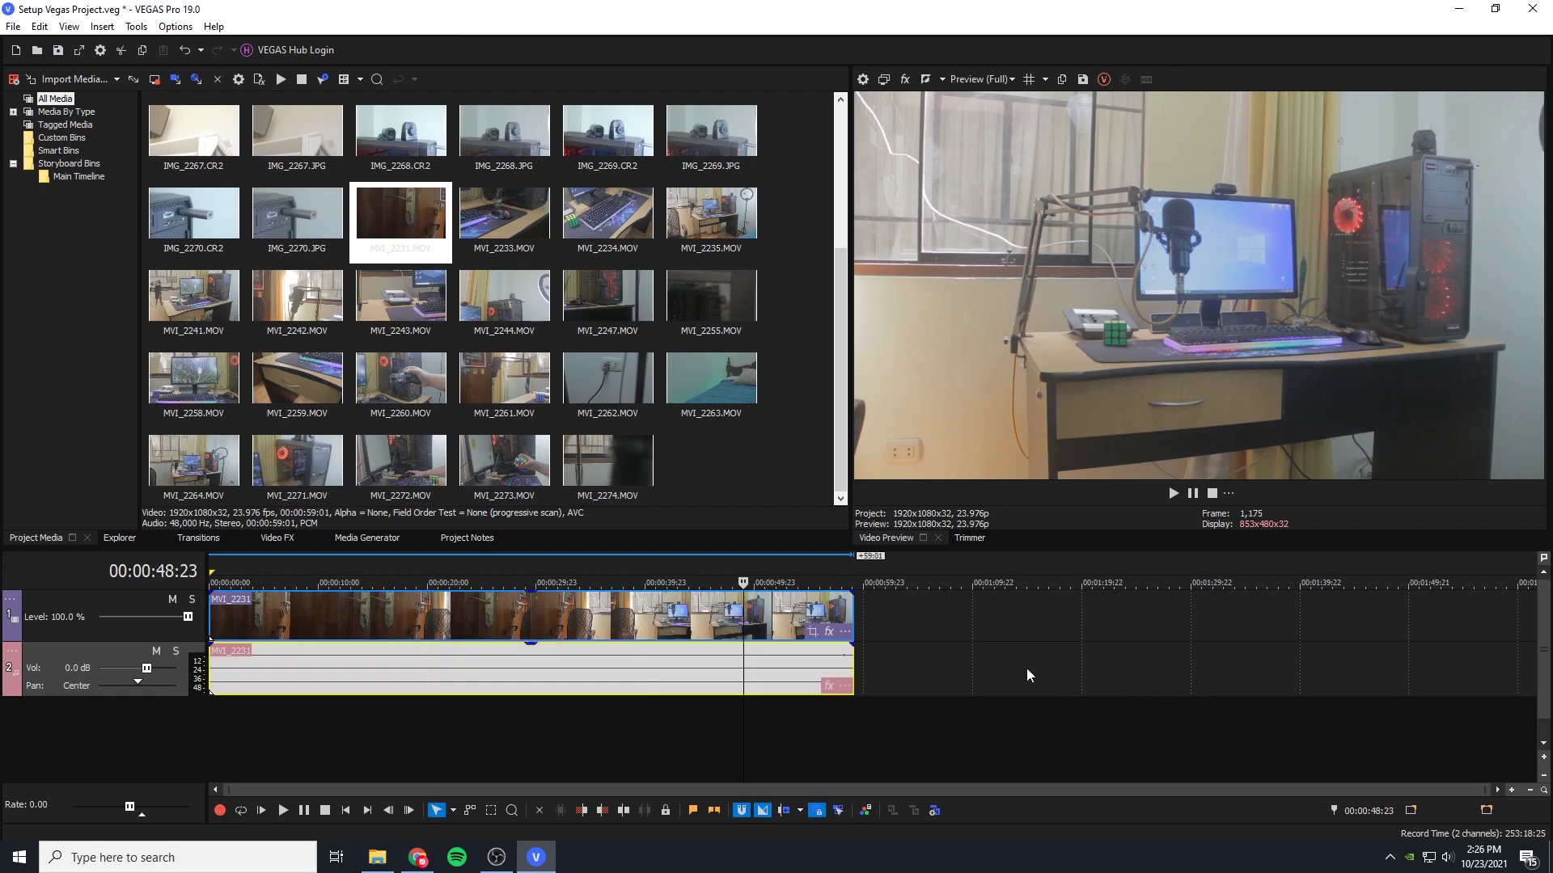
left_click(1167, 645)
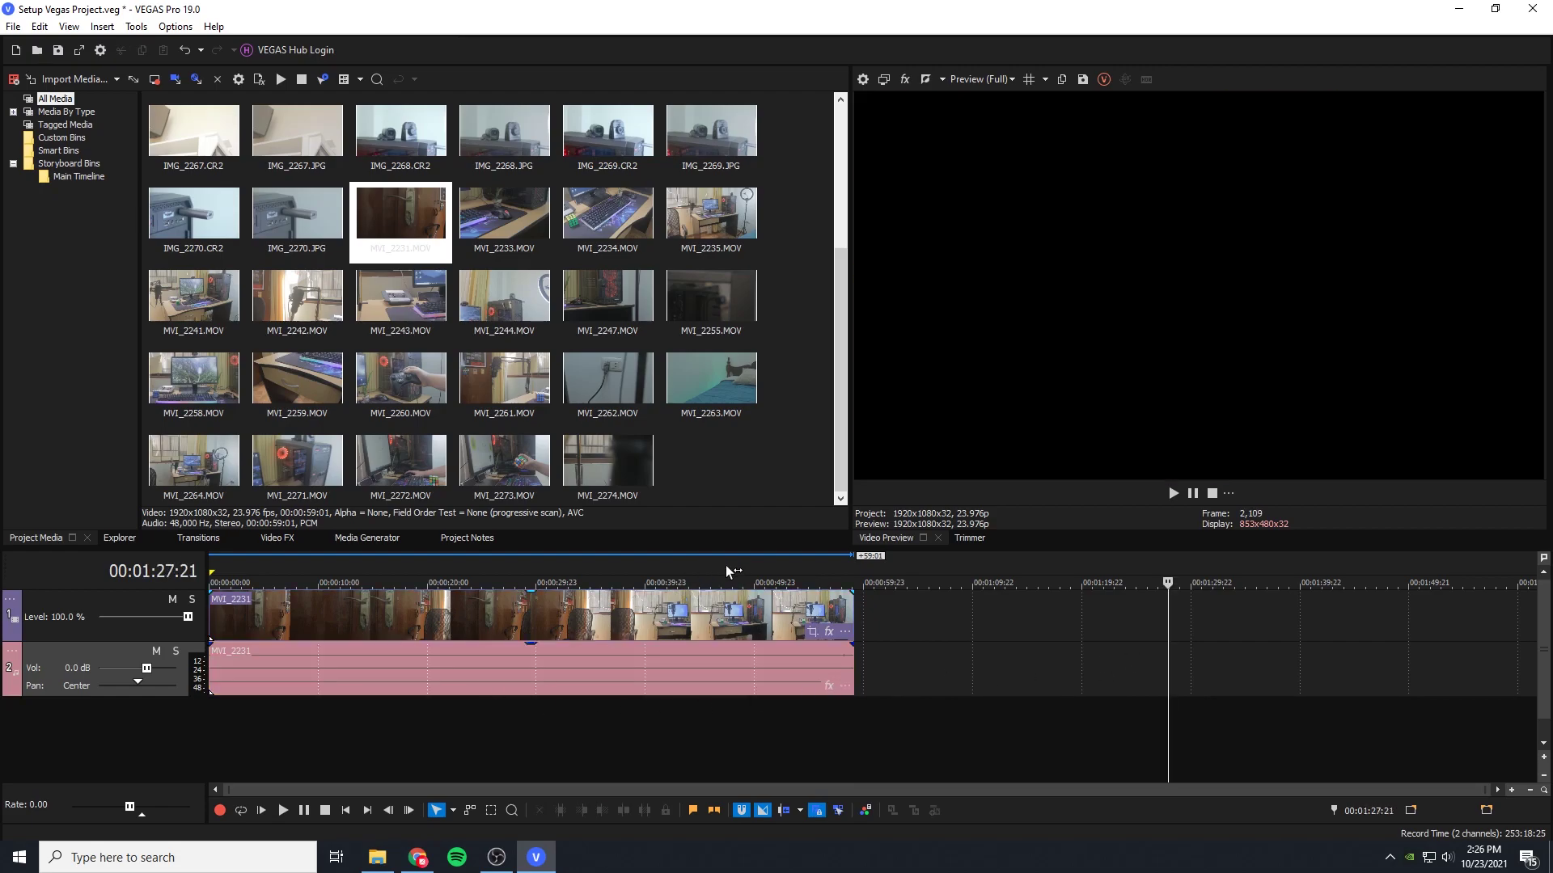
left_click(754, 567)
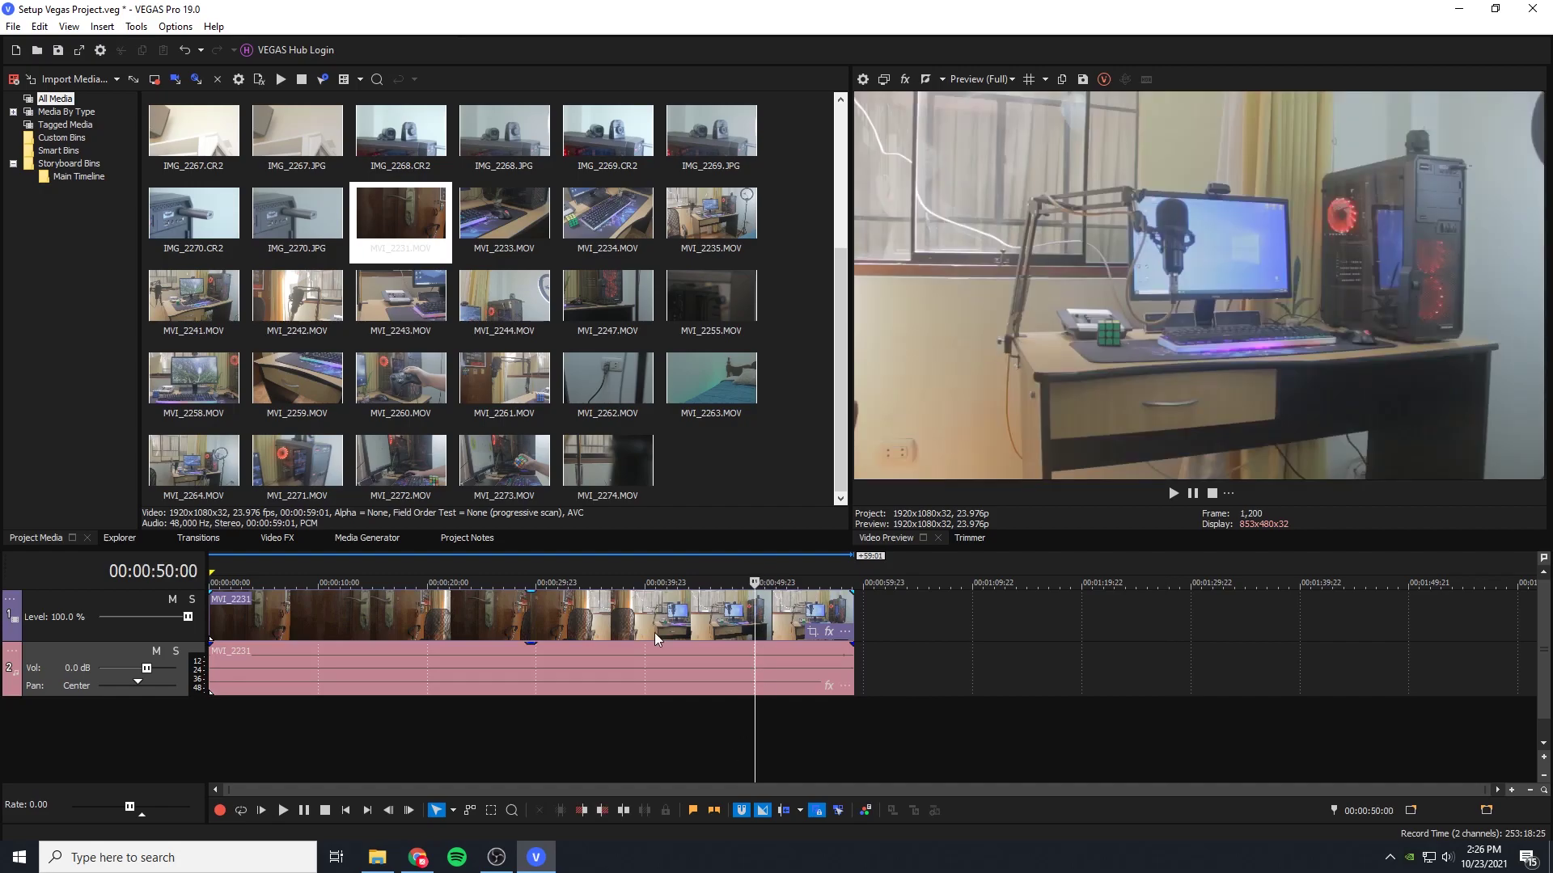
Step: Ungroup the video and audio of the MVI_2231 clip on the timeline
left_click(664, 632)
key("s")
left_click(736, 674)
left_click(665, 684)
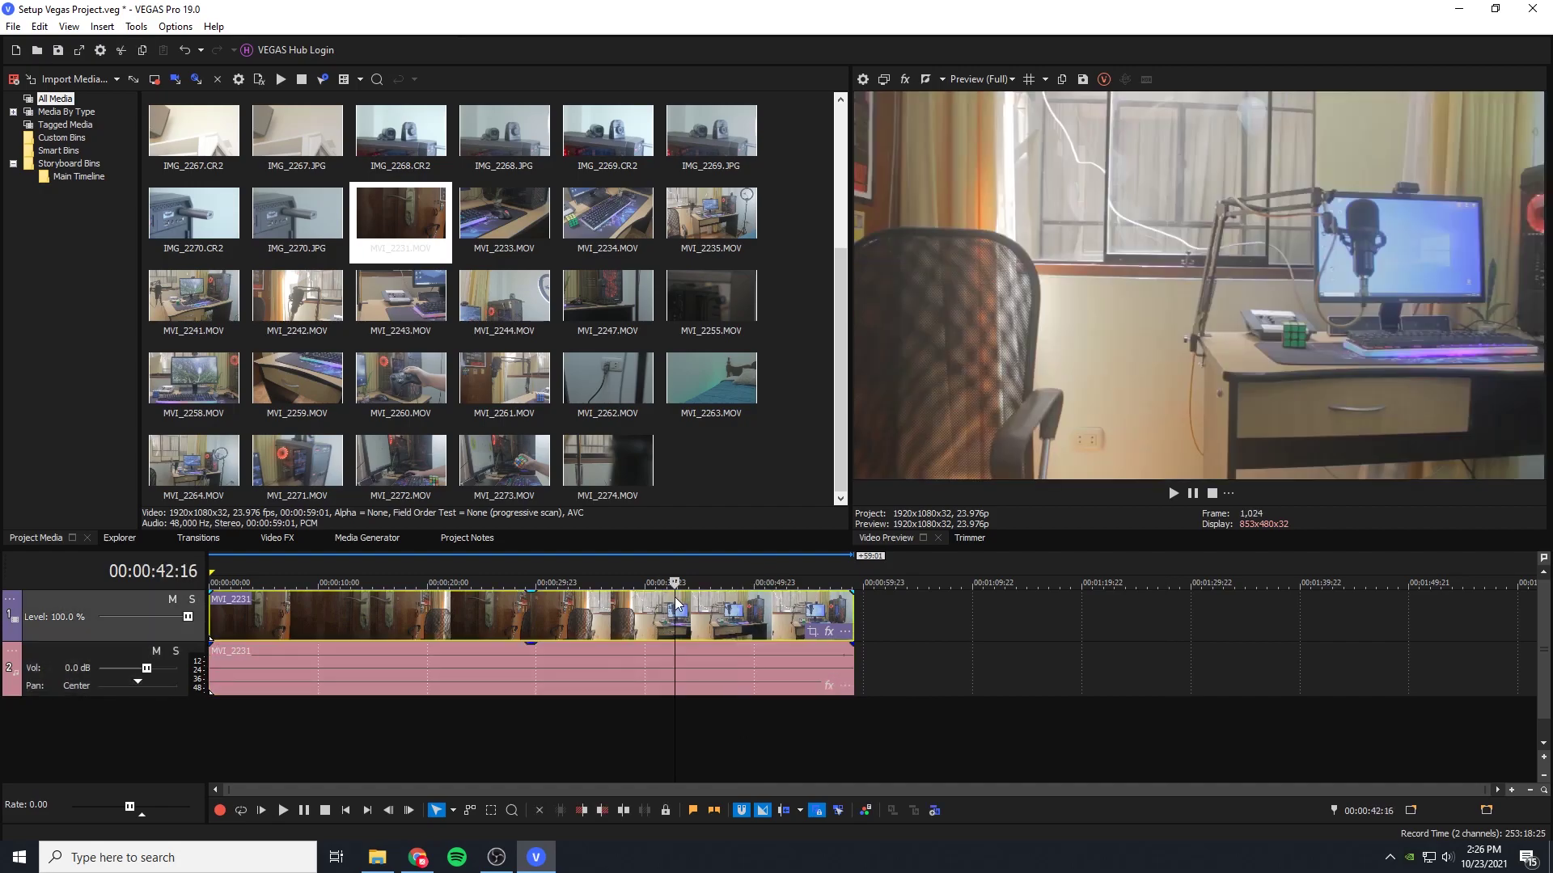
left_click_drag(624, 638, 672, 631)
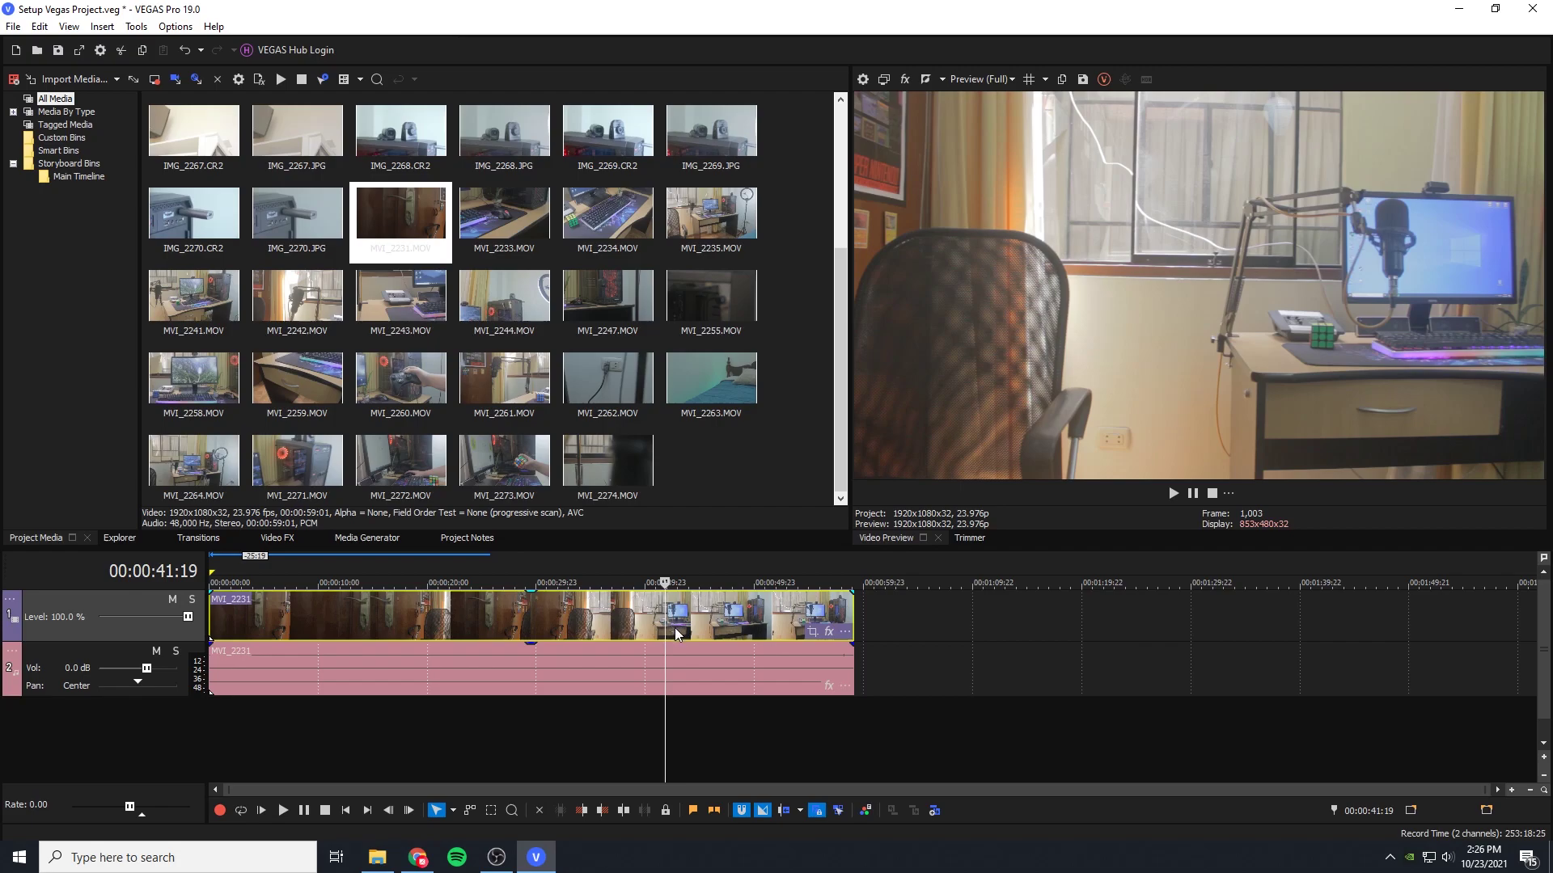
Step: Delete the MVI_2231 audio from its track, trying an undo before deleting it again
left_click(701, 664)
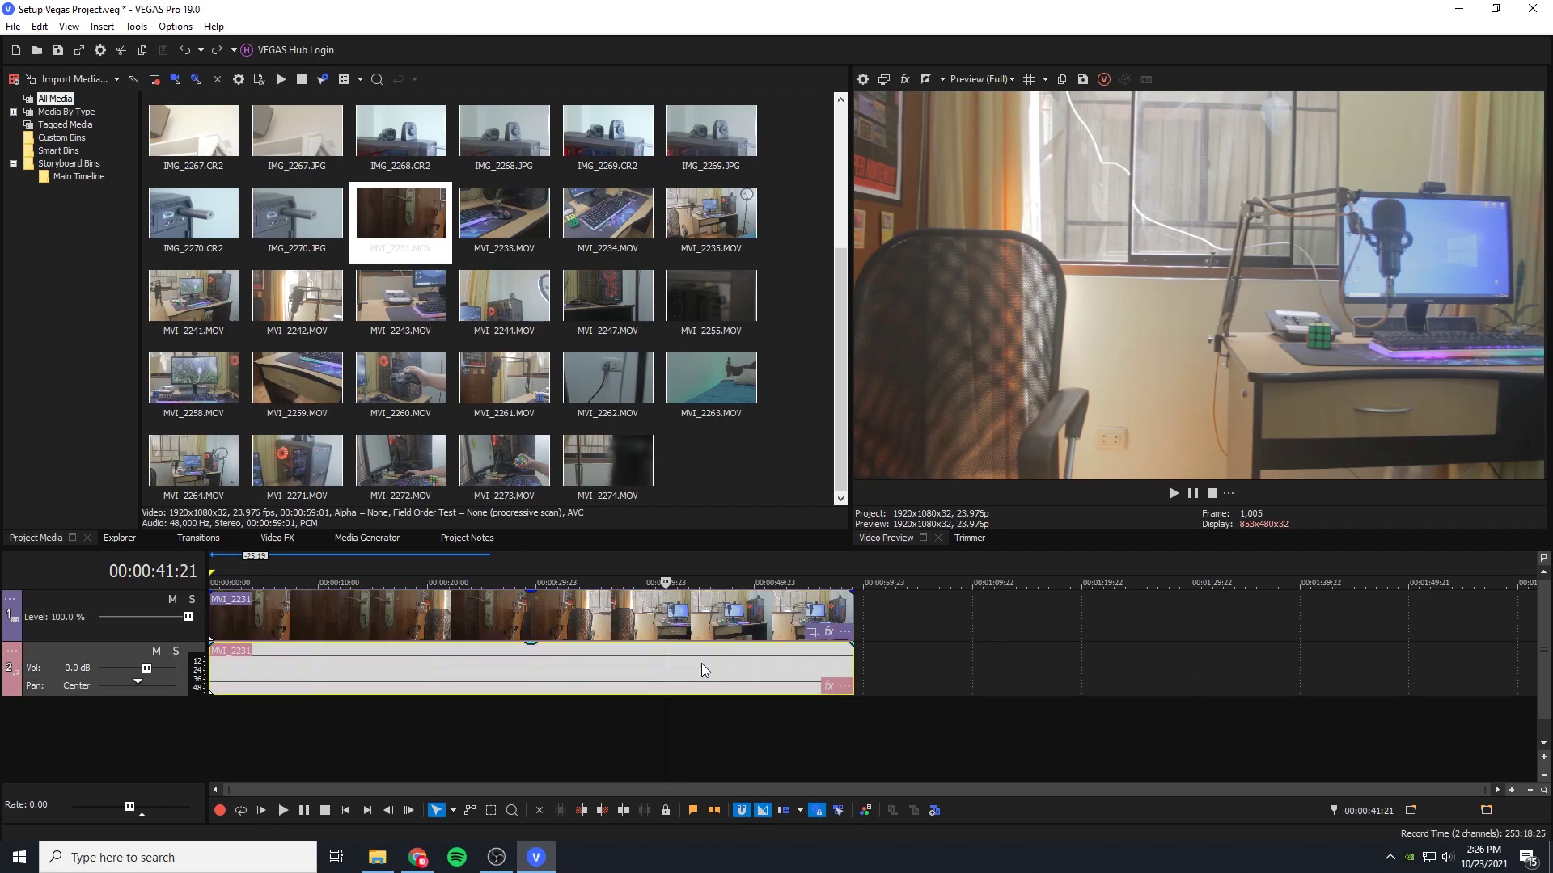
key("Delete")
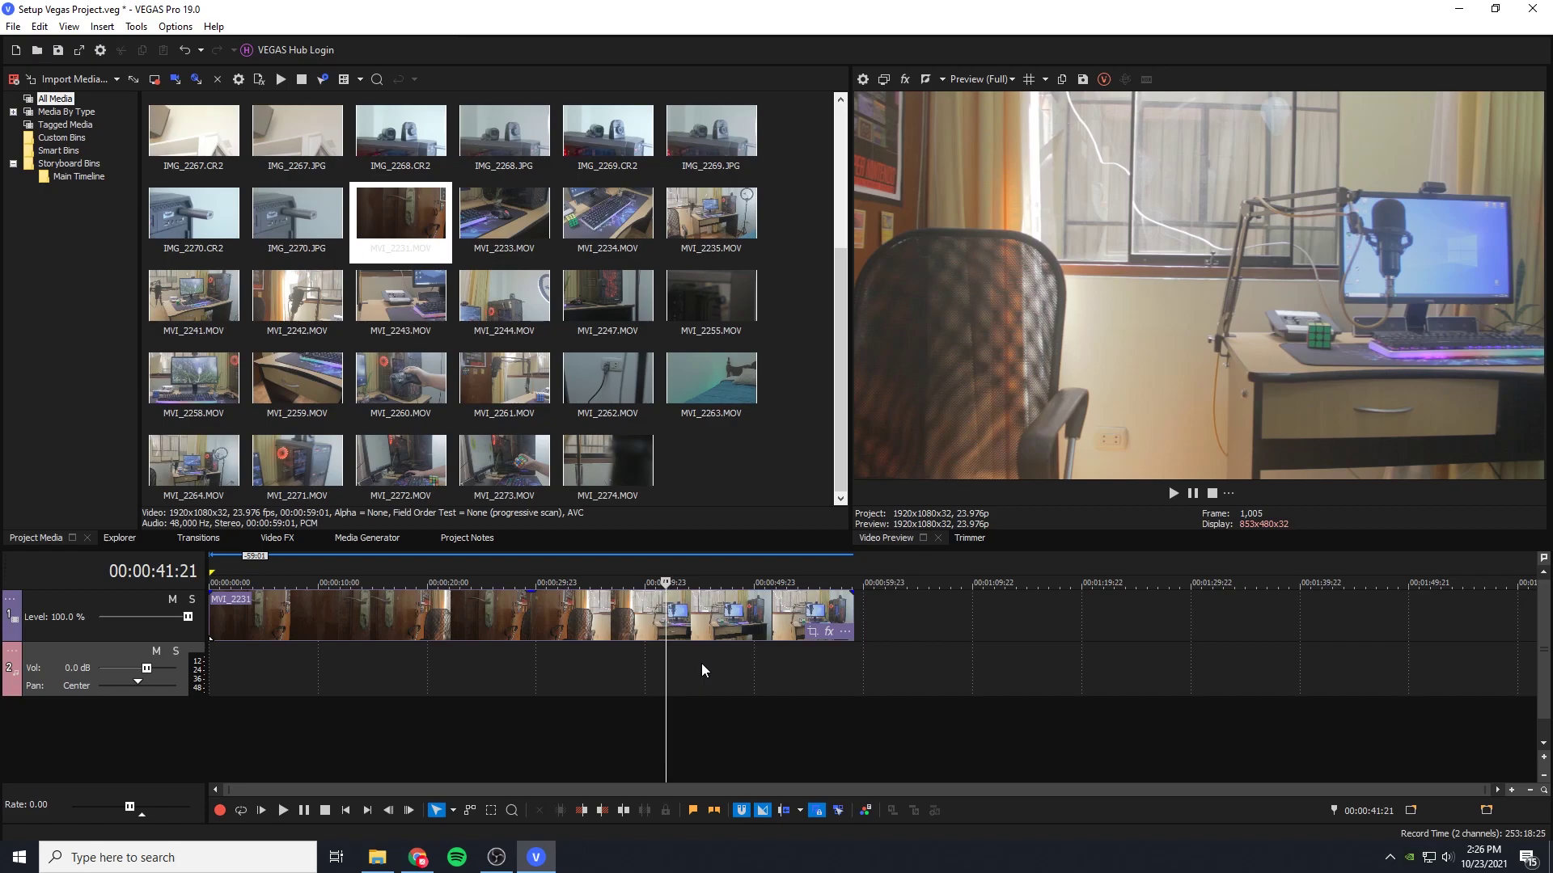
key("ctrl+z")
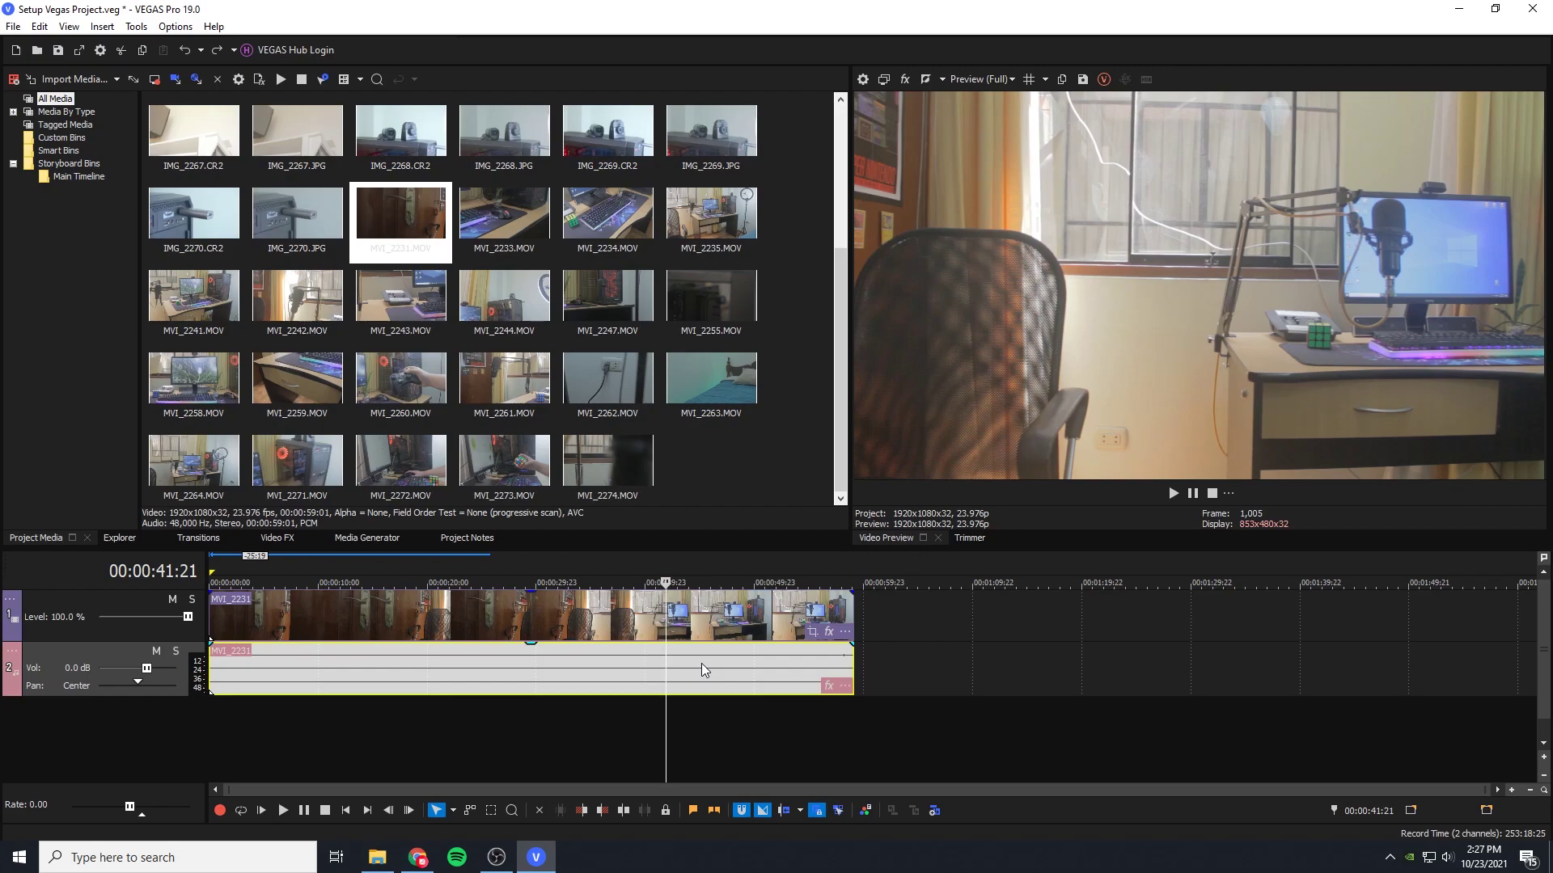
key("Delete")
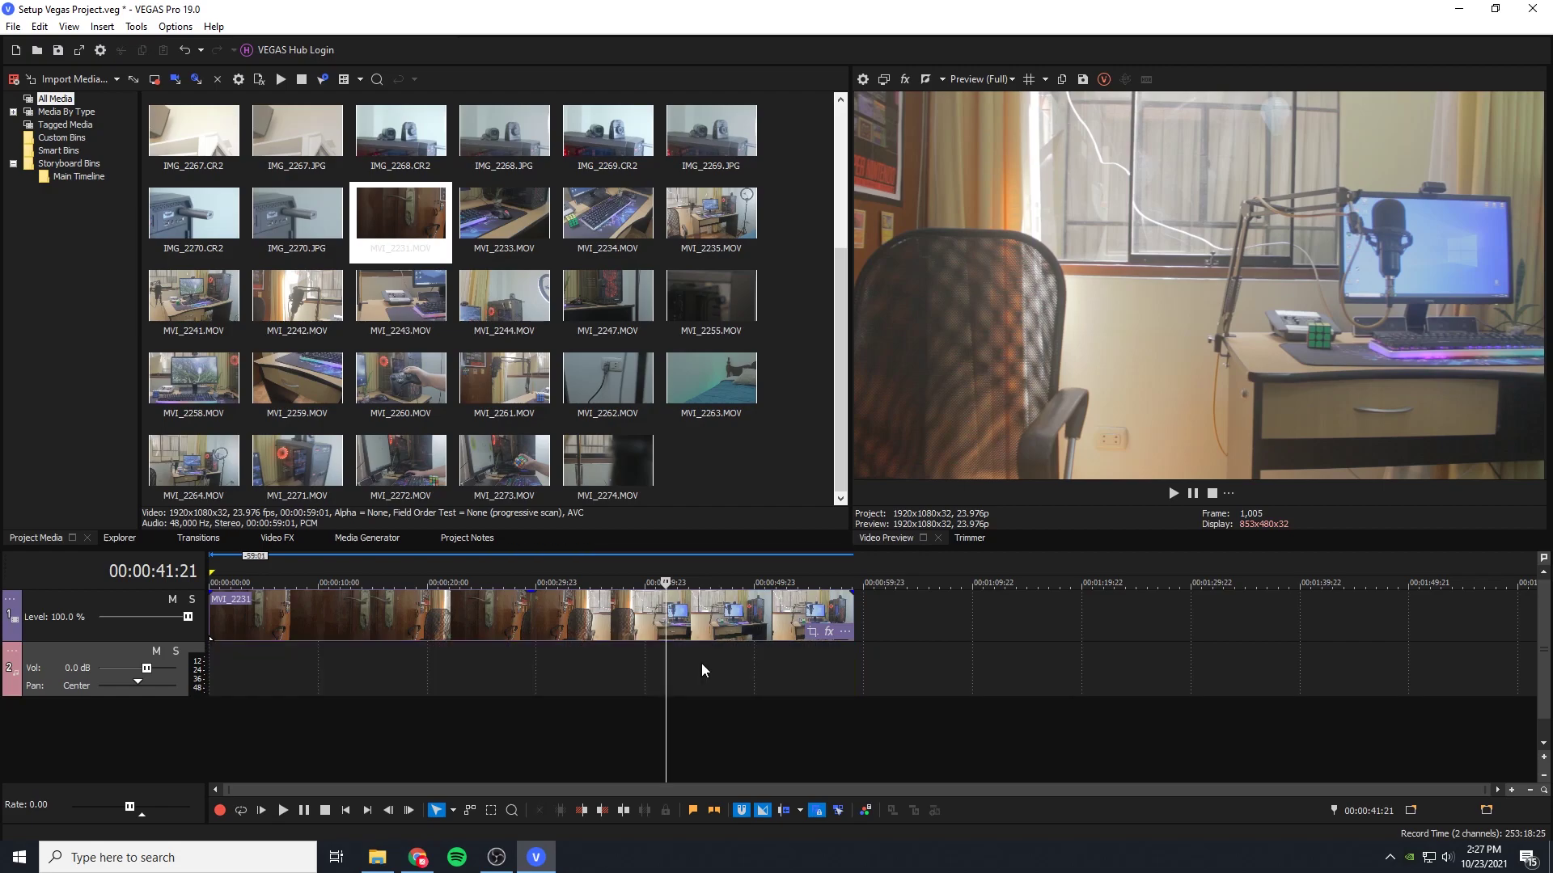
Step: Check the remaining video at a few points and test playback from the beginning of the timeline
left_click(526, 575)
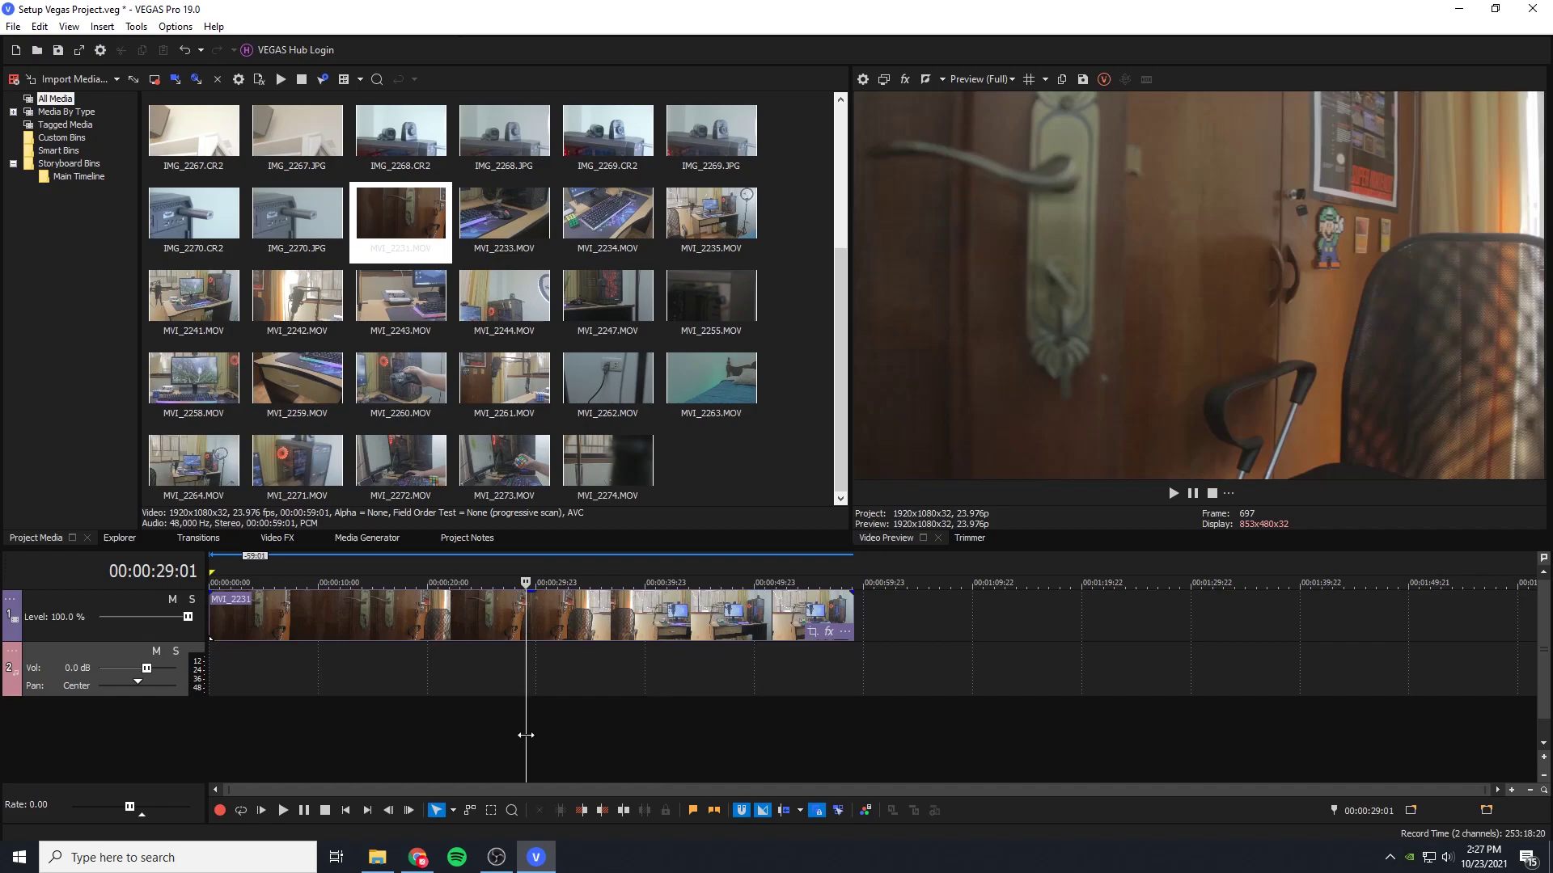
left_click(260, 576)
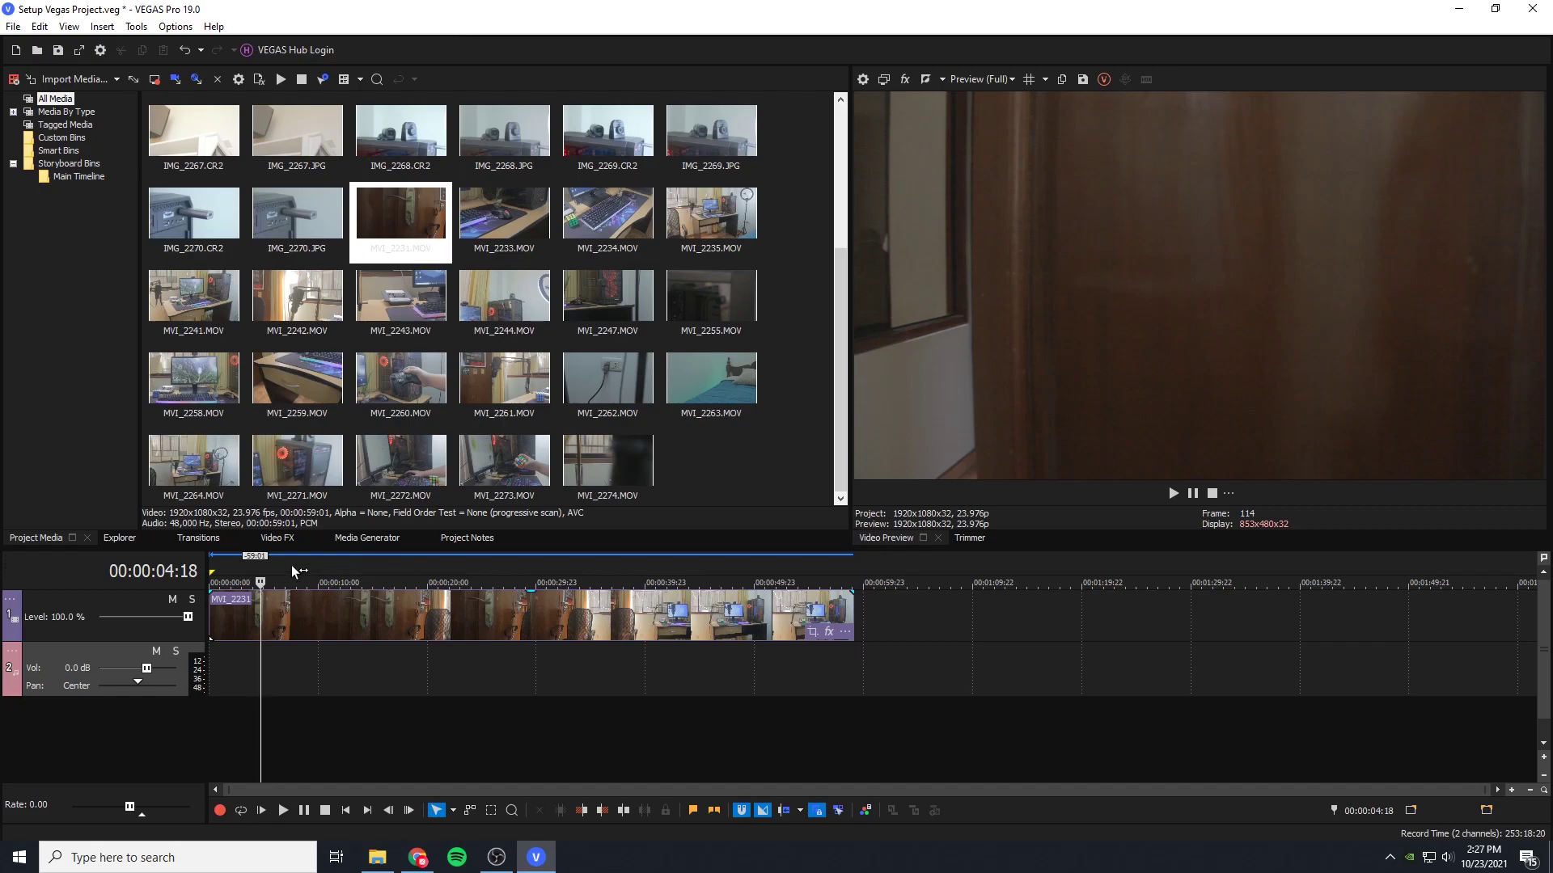
key("Home")
key("space")
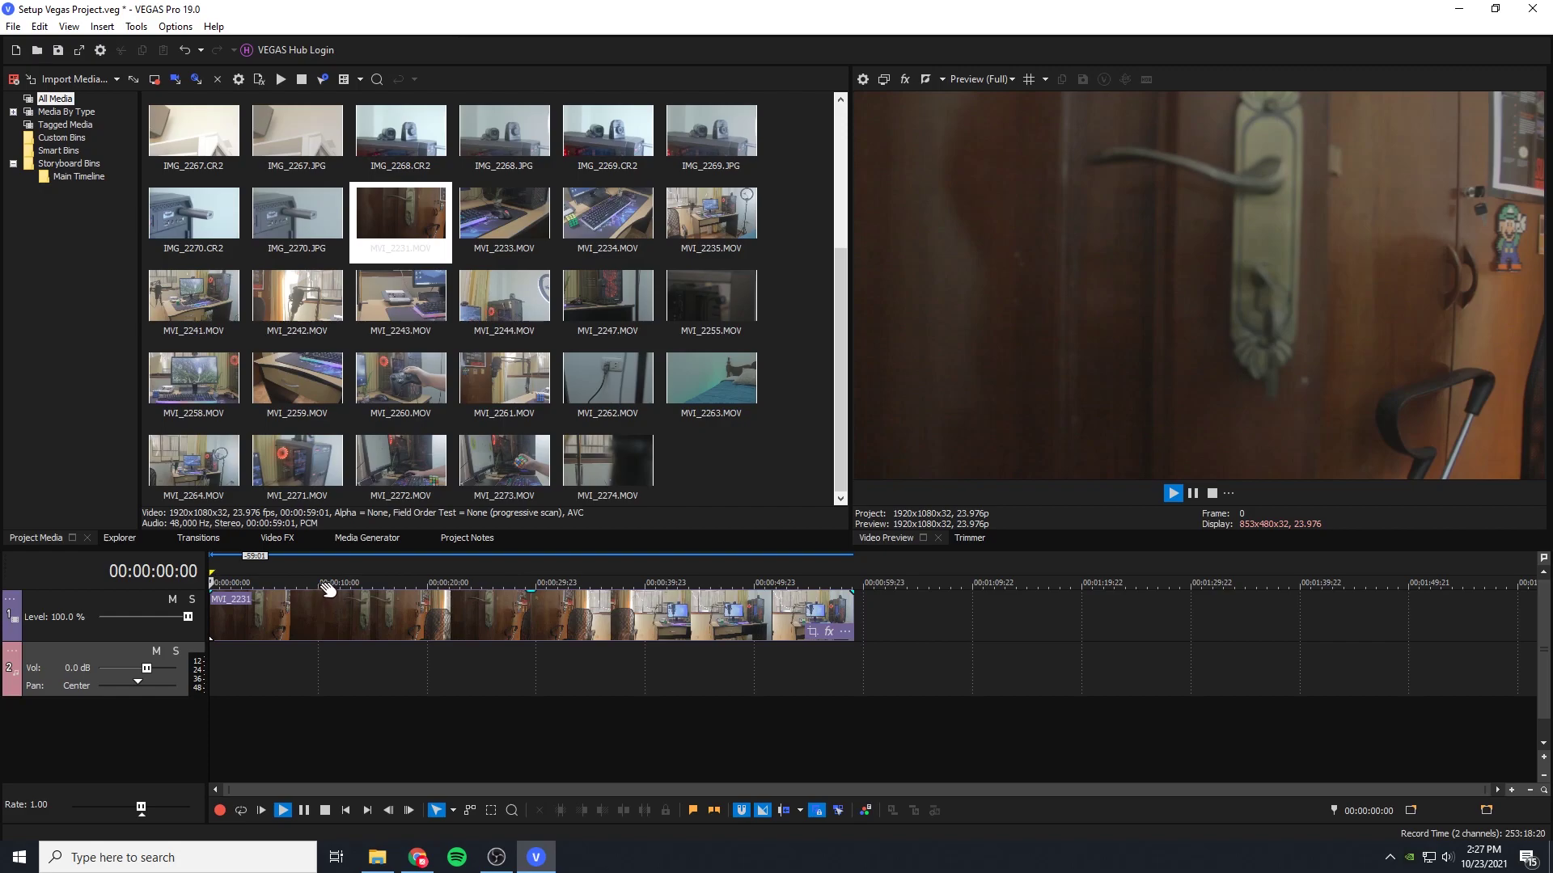
key("space")
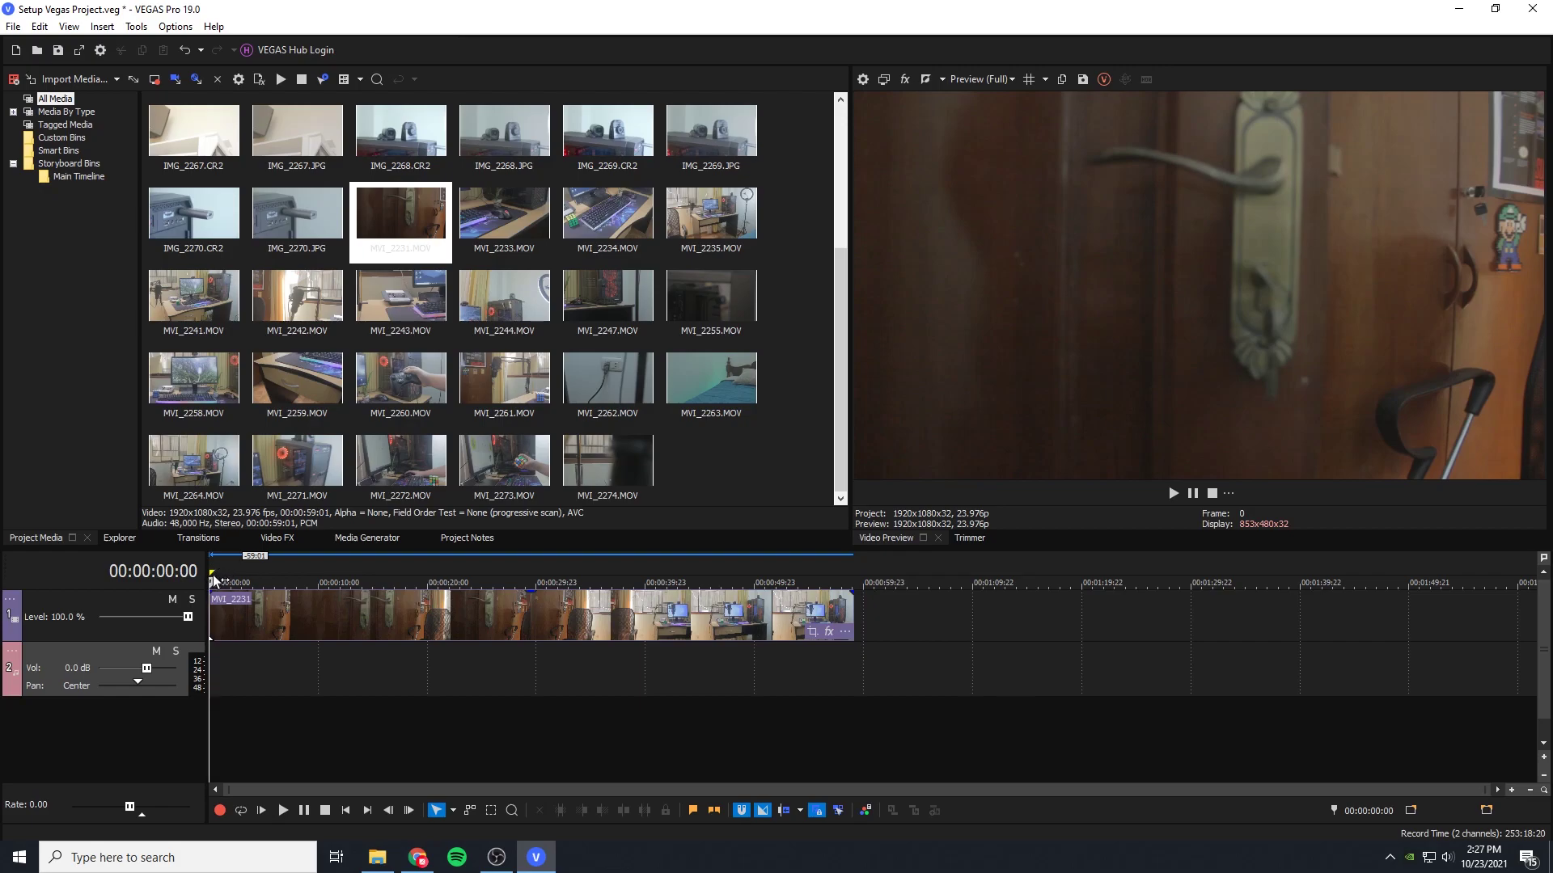
Step: Play the MVI_2231 video to 00:00:30:05 and split it there
key("space")
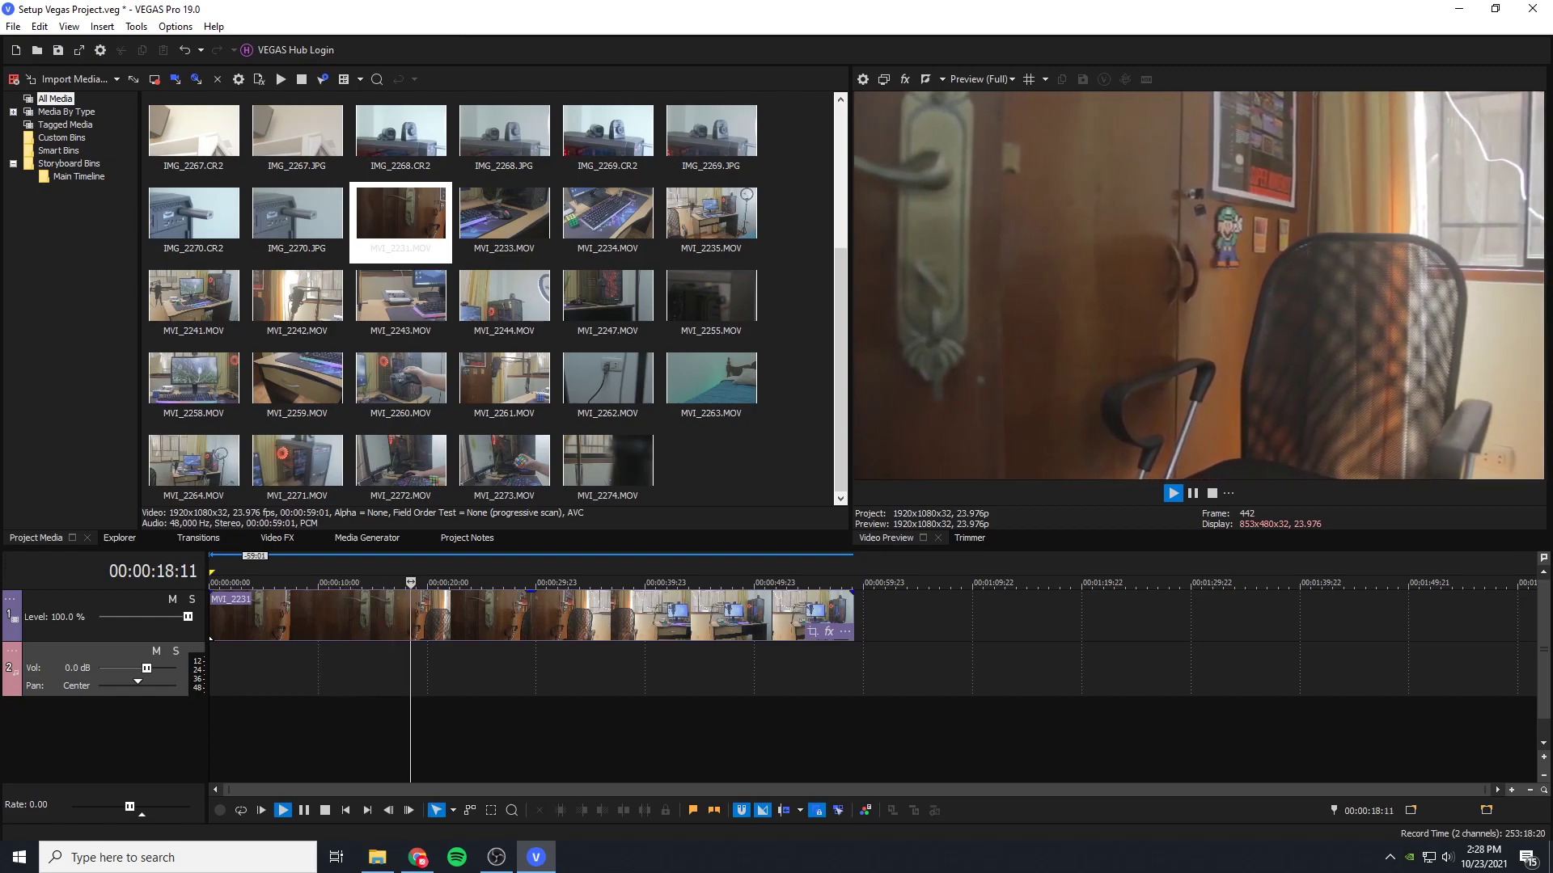
key("j")
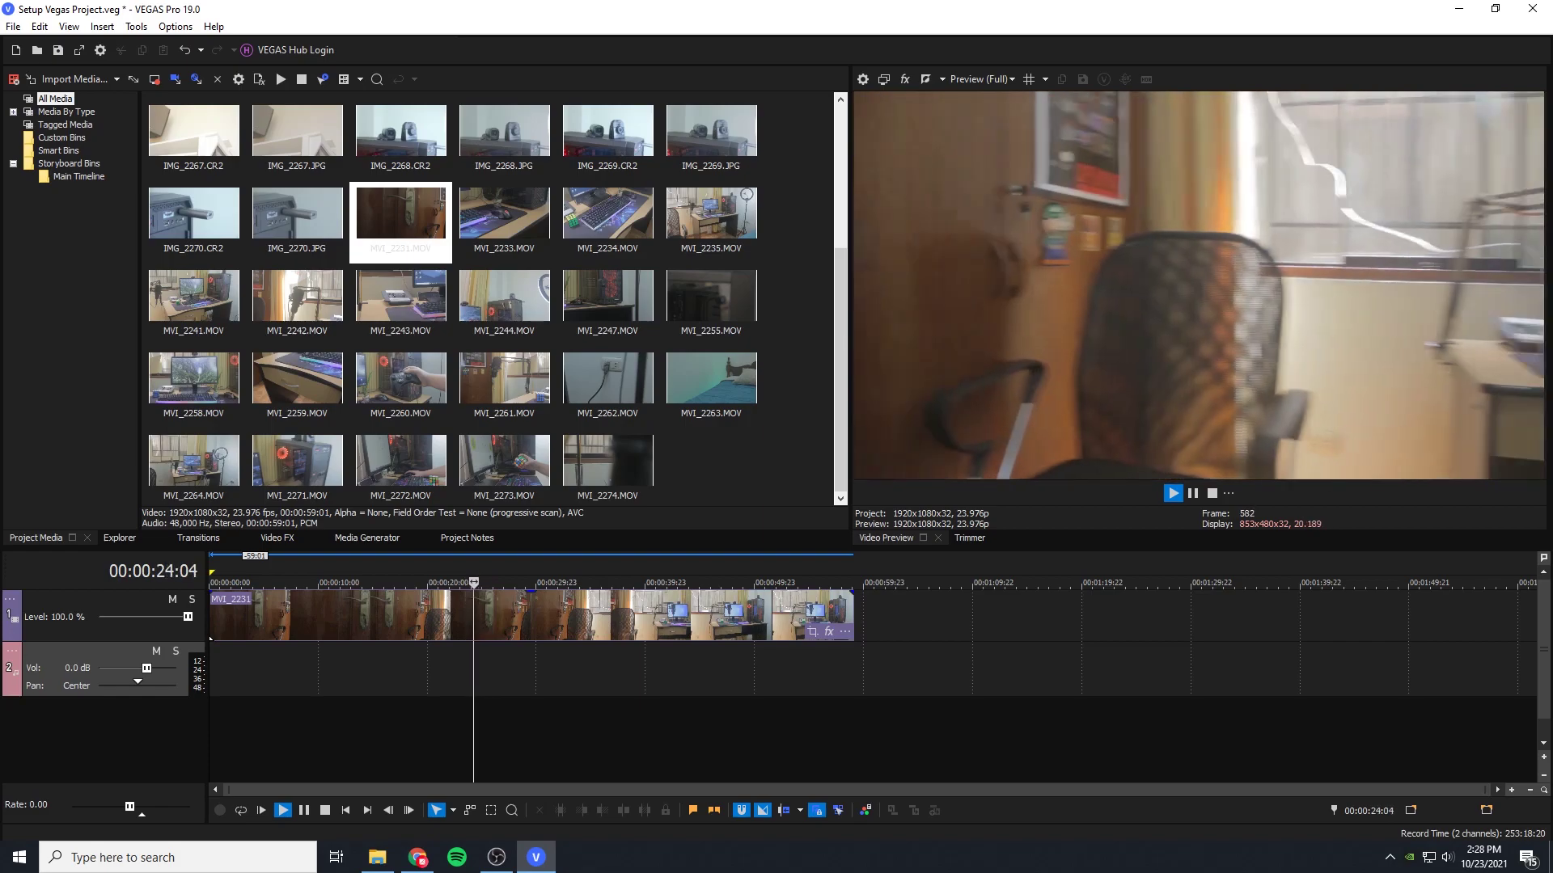
key("l")
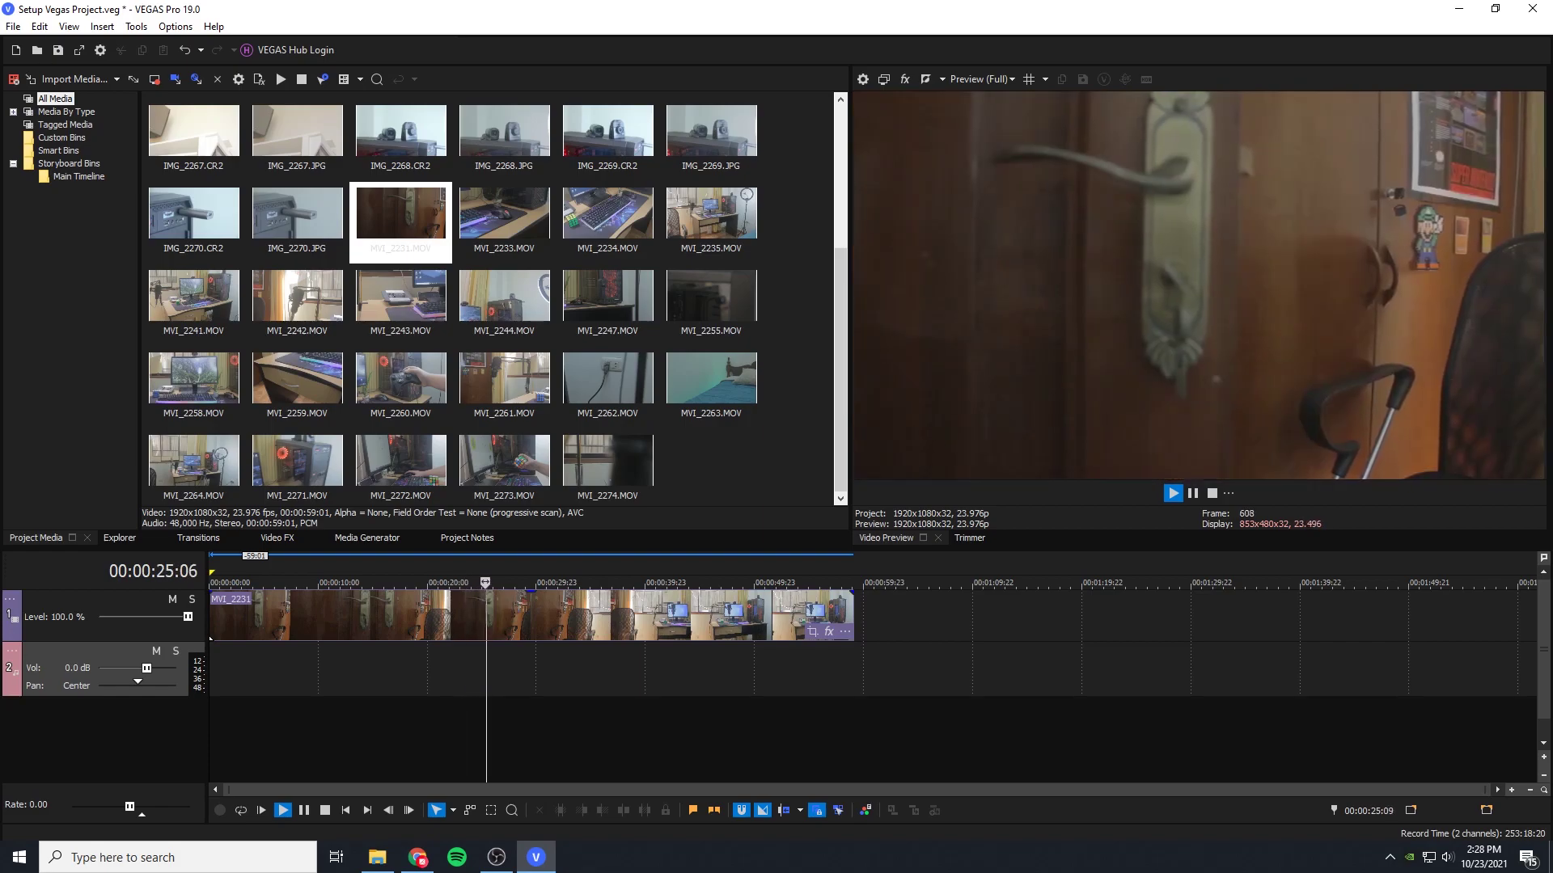
key("space")
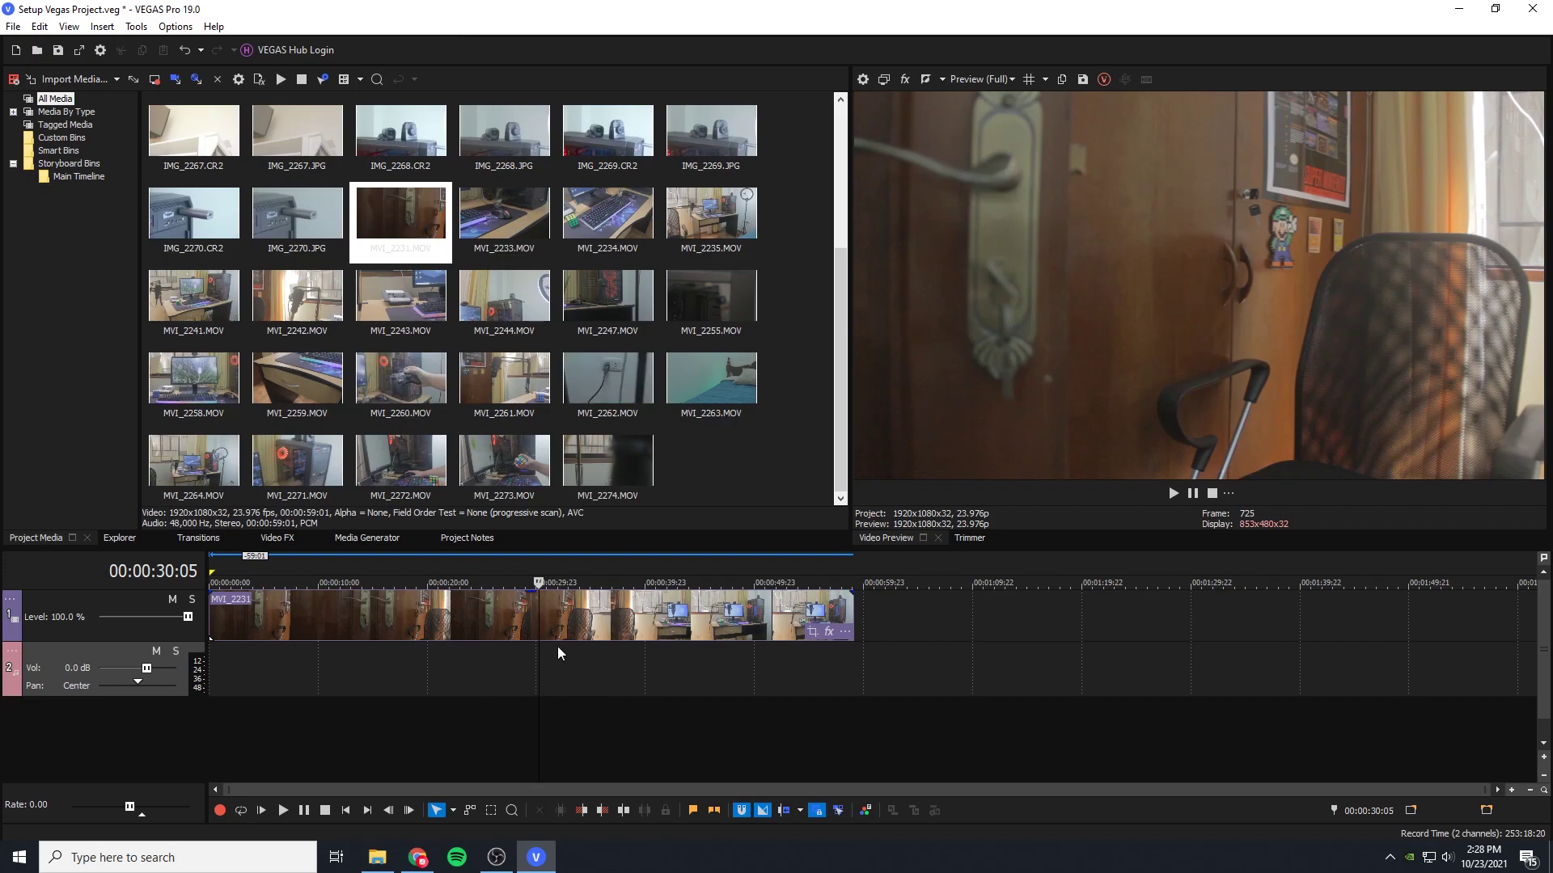
key("s")
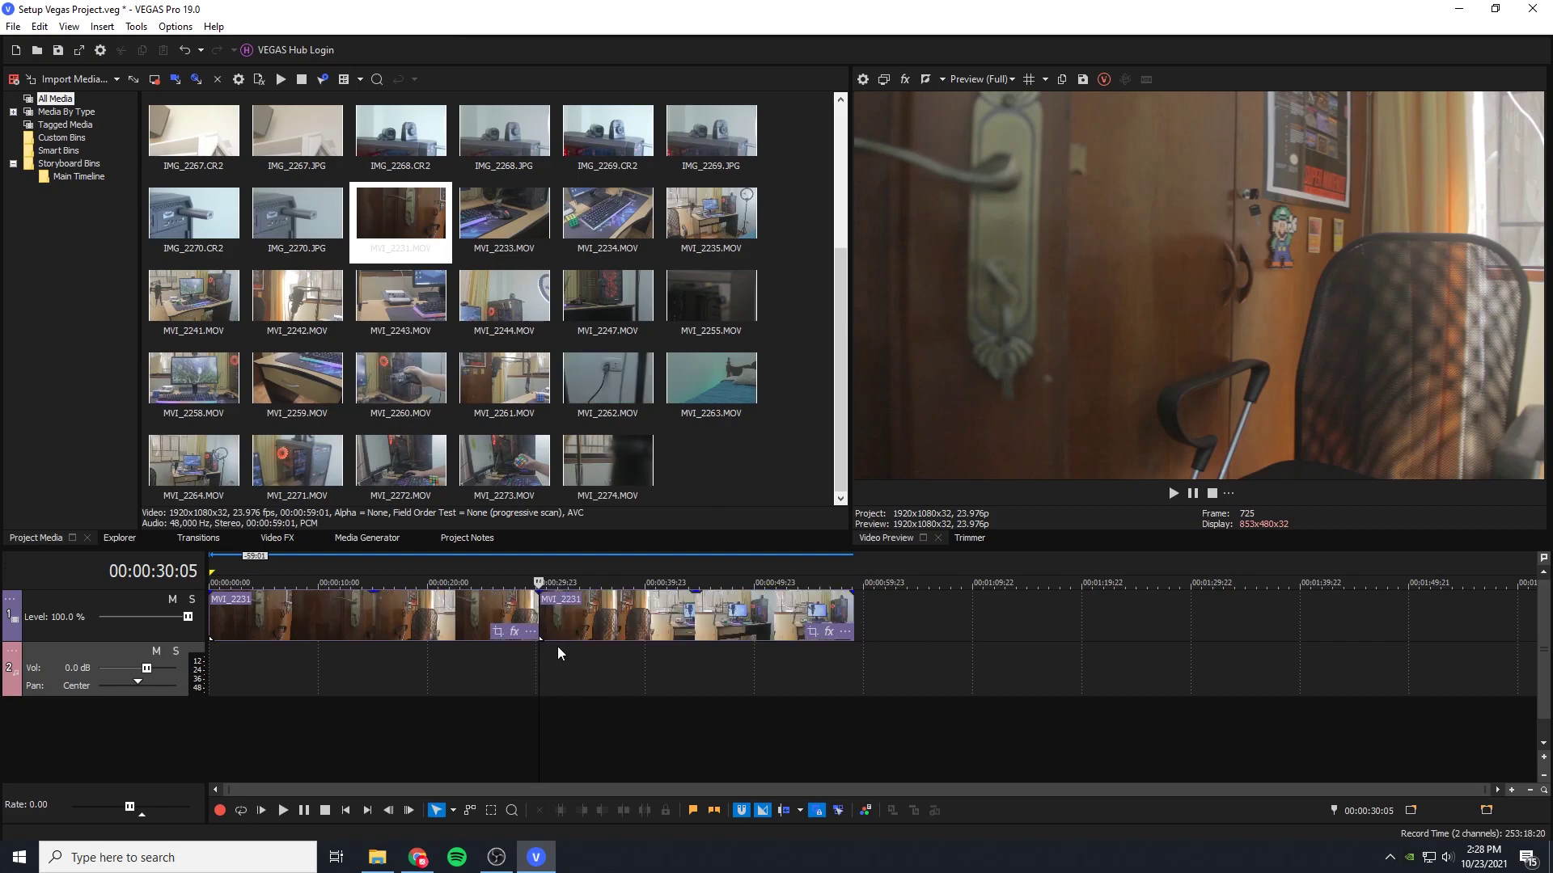
Step: Delete the first part of the split MVI_2231 clip and close the gap before the remaining part
left_click(278, 603)
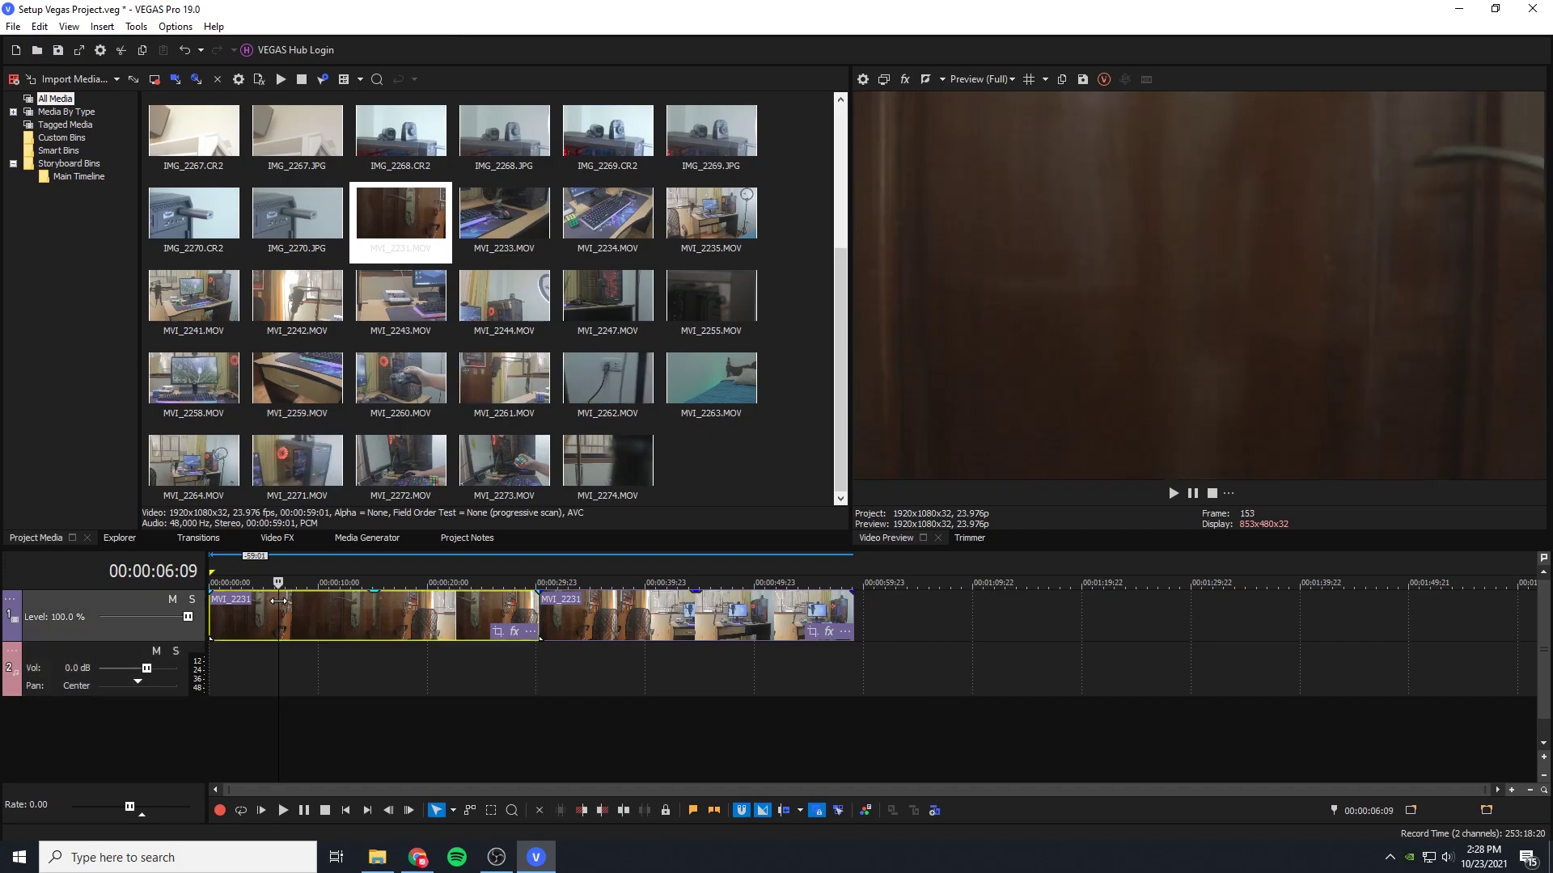
key("Delete")
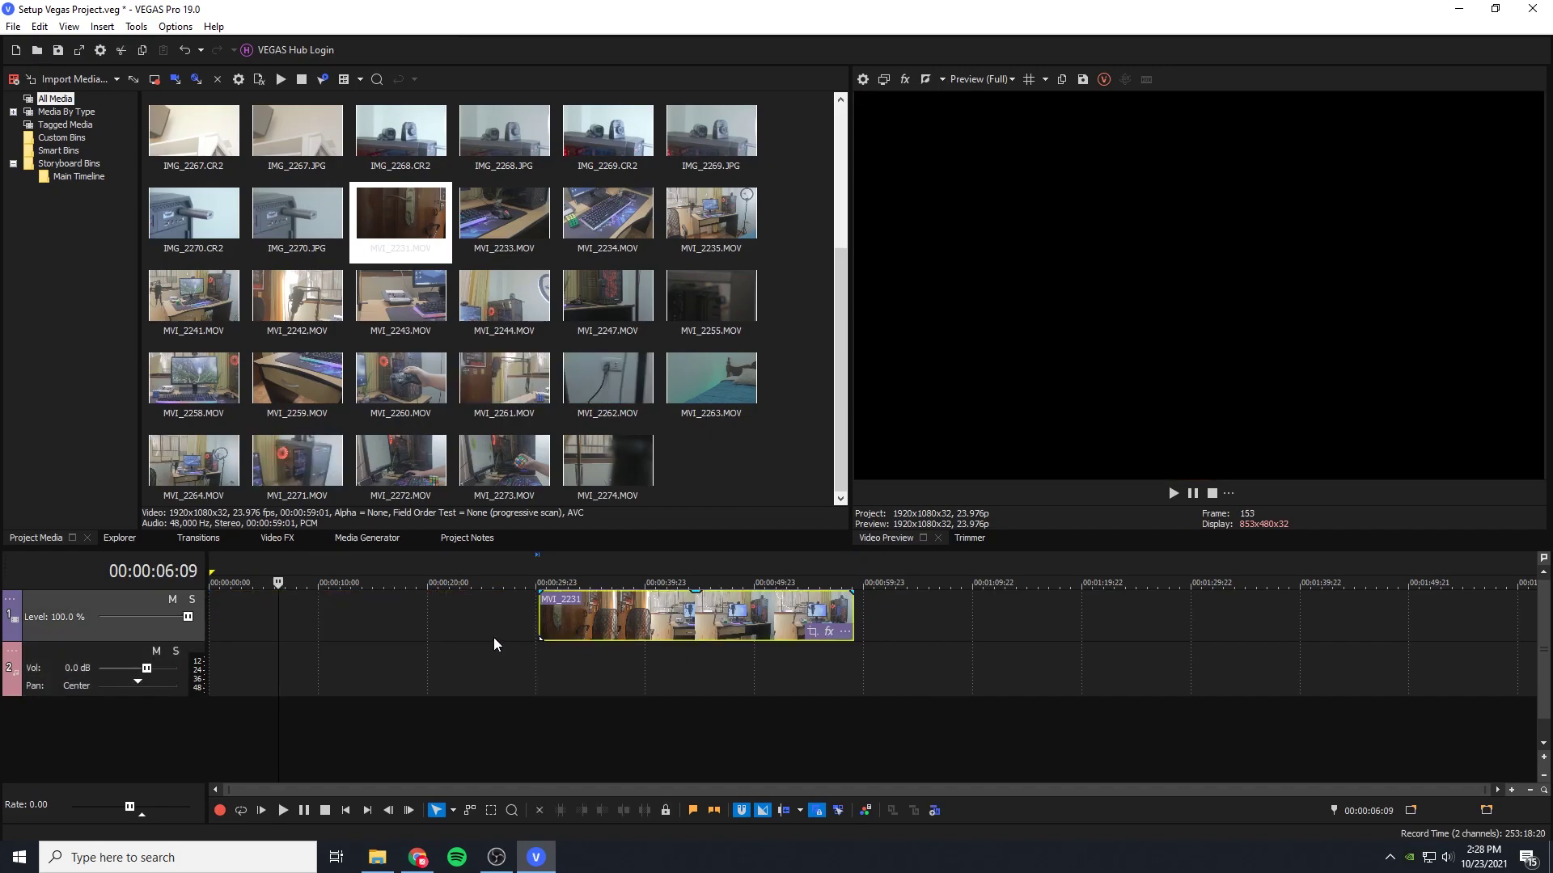
double_click(493, 637)
key("Delete")
Step: Play the shortened MVI_2231 clip and check its picture towards the end and near the beginning
key("space")
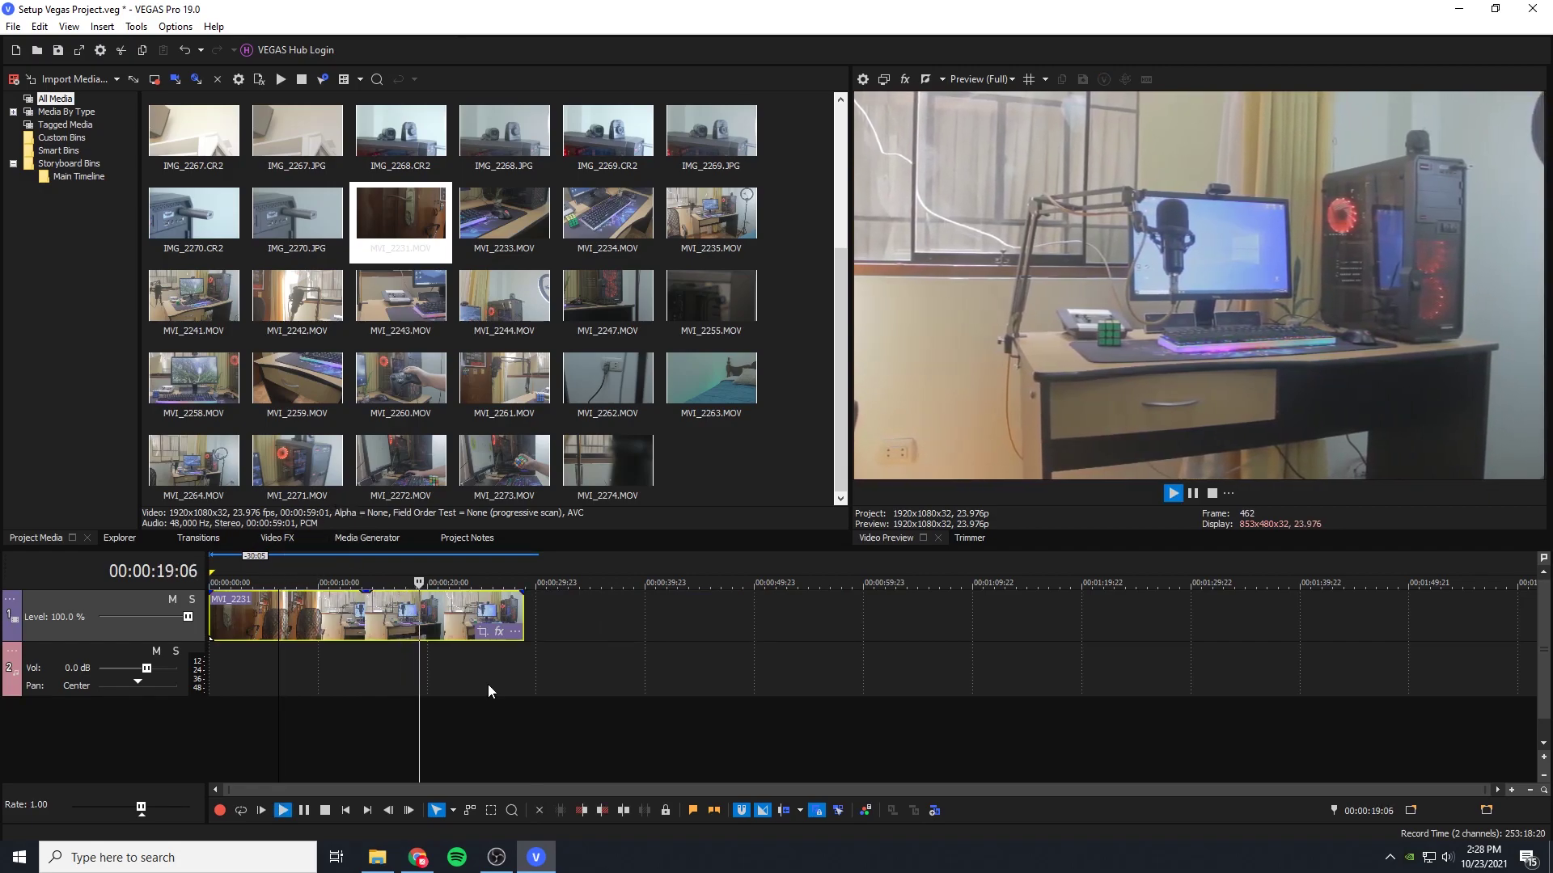
left_click(459, 569)
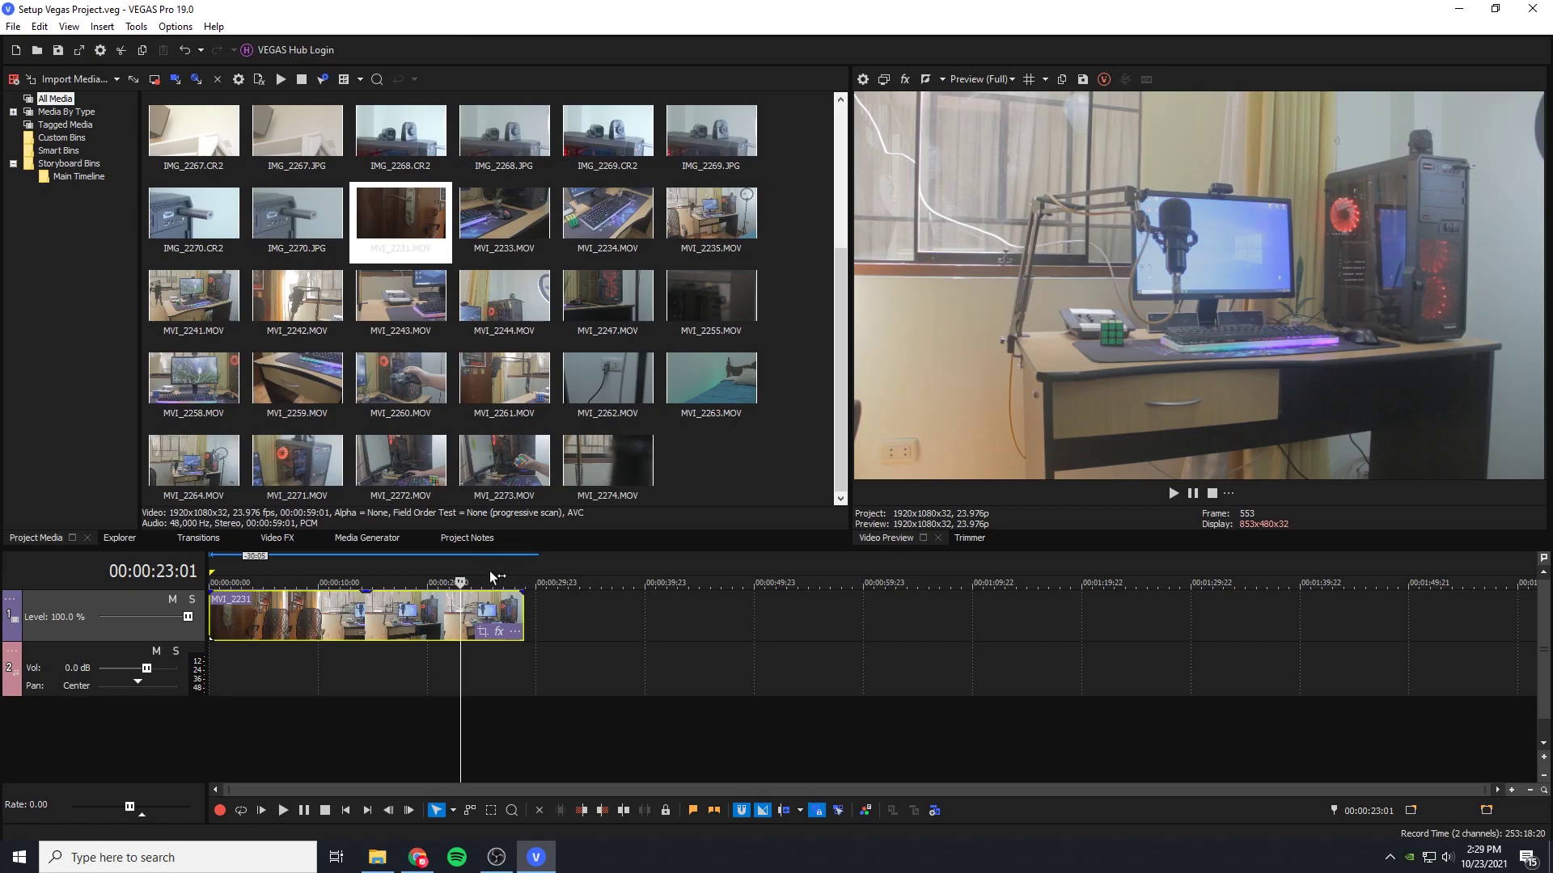
left_click(495, 558)
left_click(474, 561)
left_click(507, 561)
left_click(234, 561)
key("space")
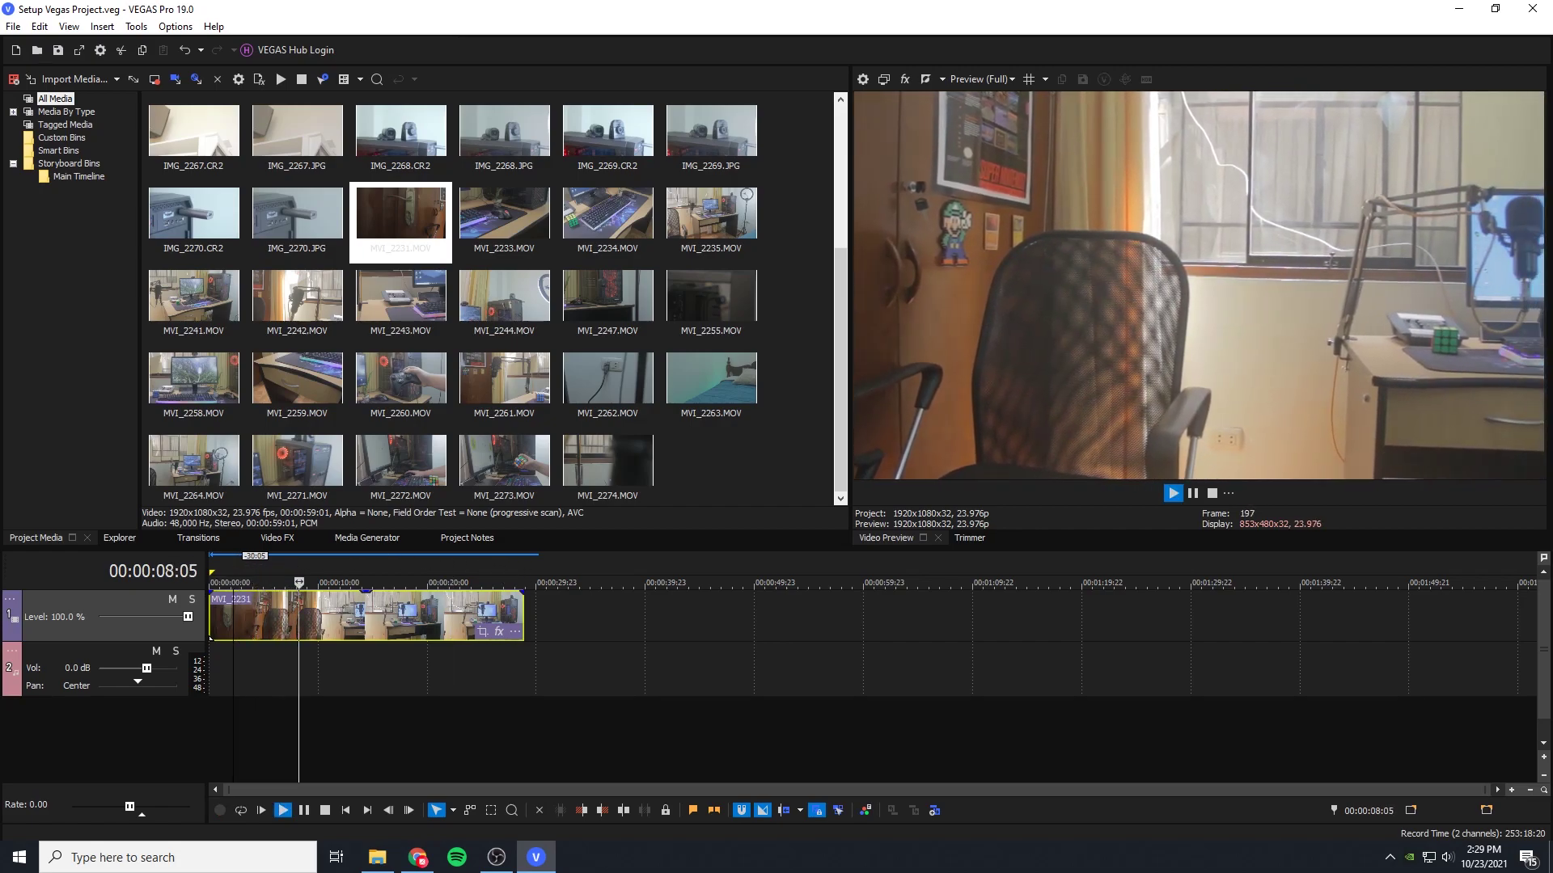
key("space")
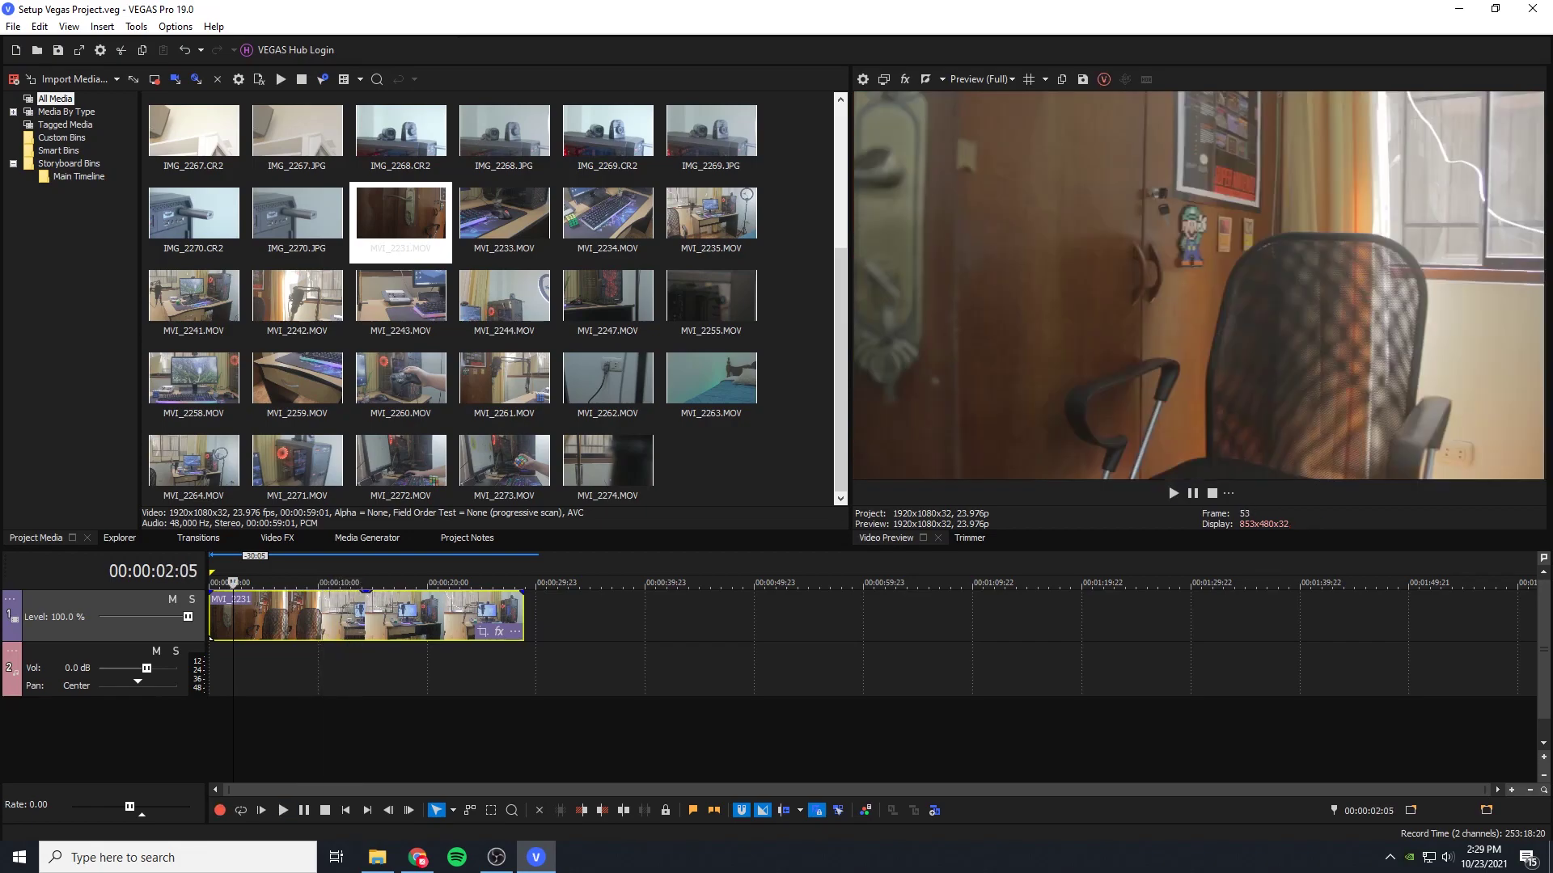
Step: Check the MVI_2231 clip near its end and view it in the full-screen external preview
left_click(464, 570)
left_click(507, 566)
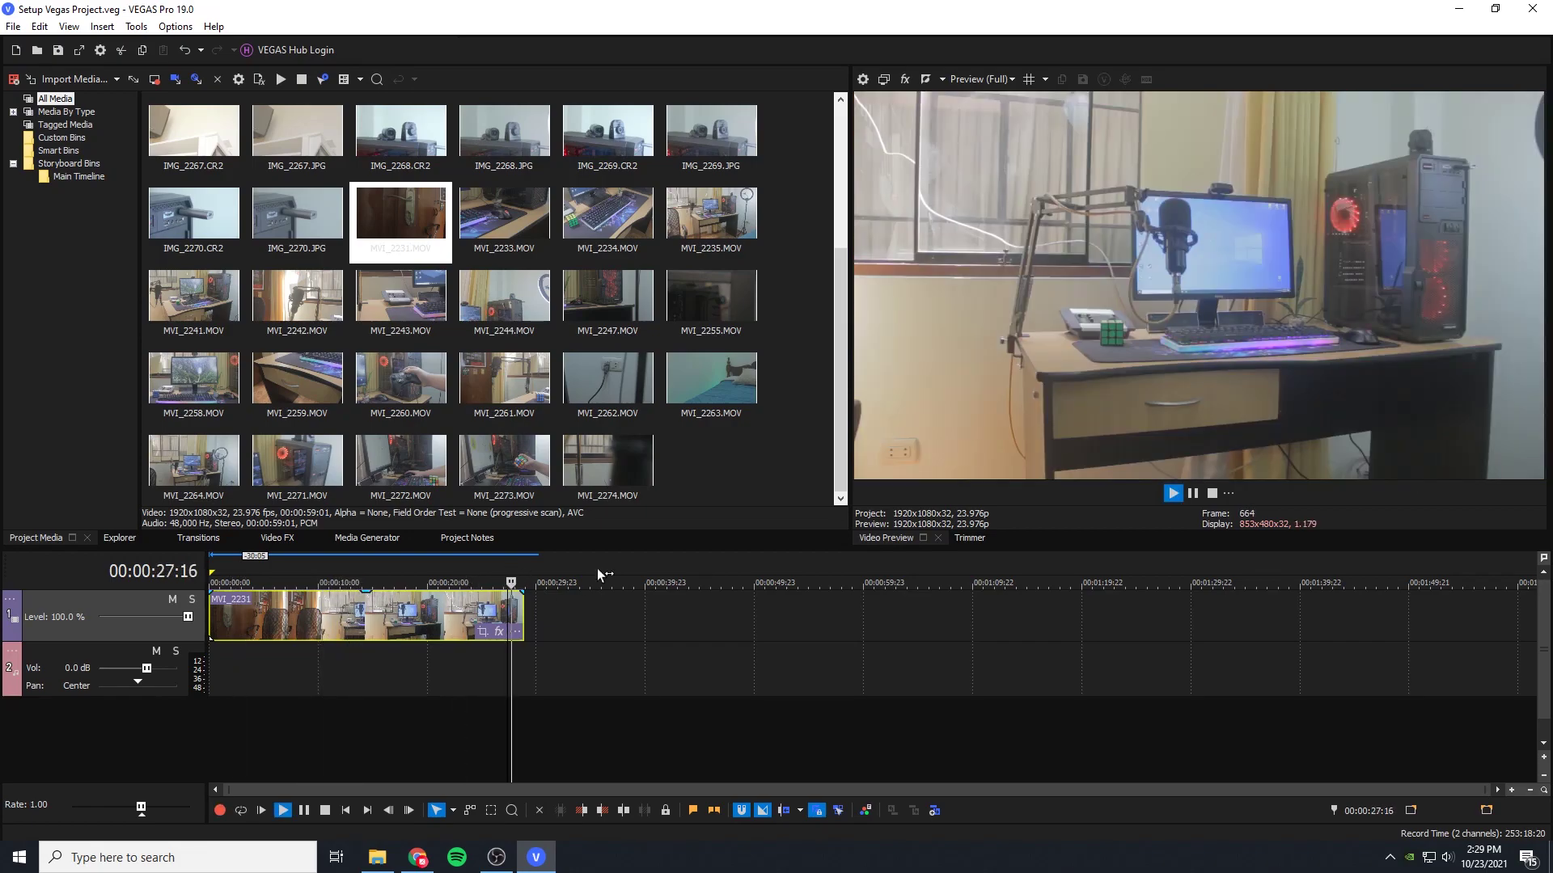
key("space")
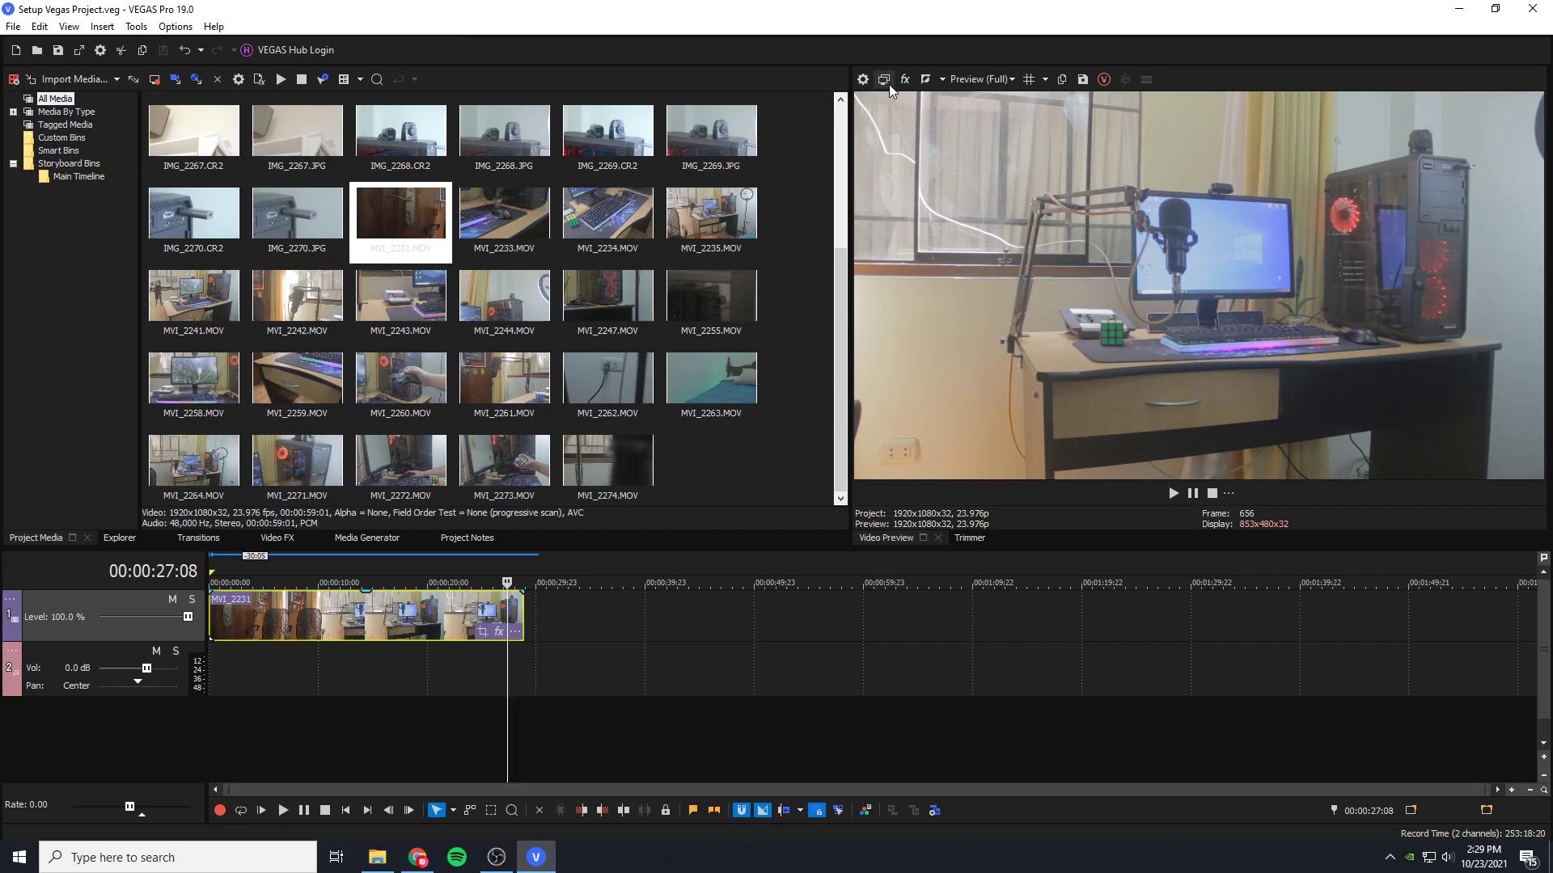
left_click(883, 81)
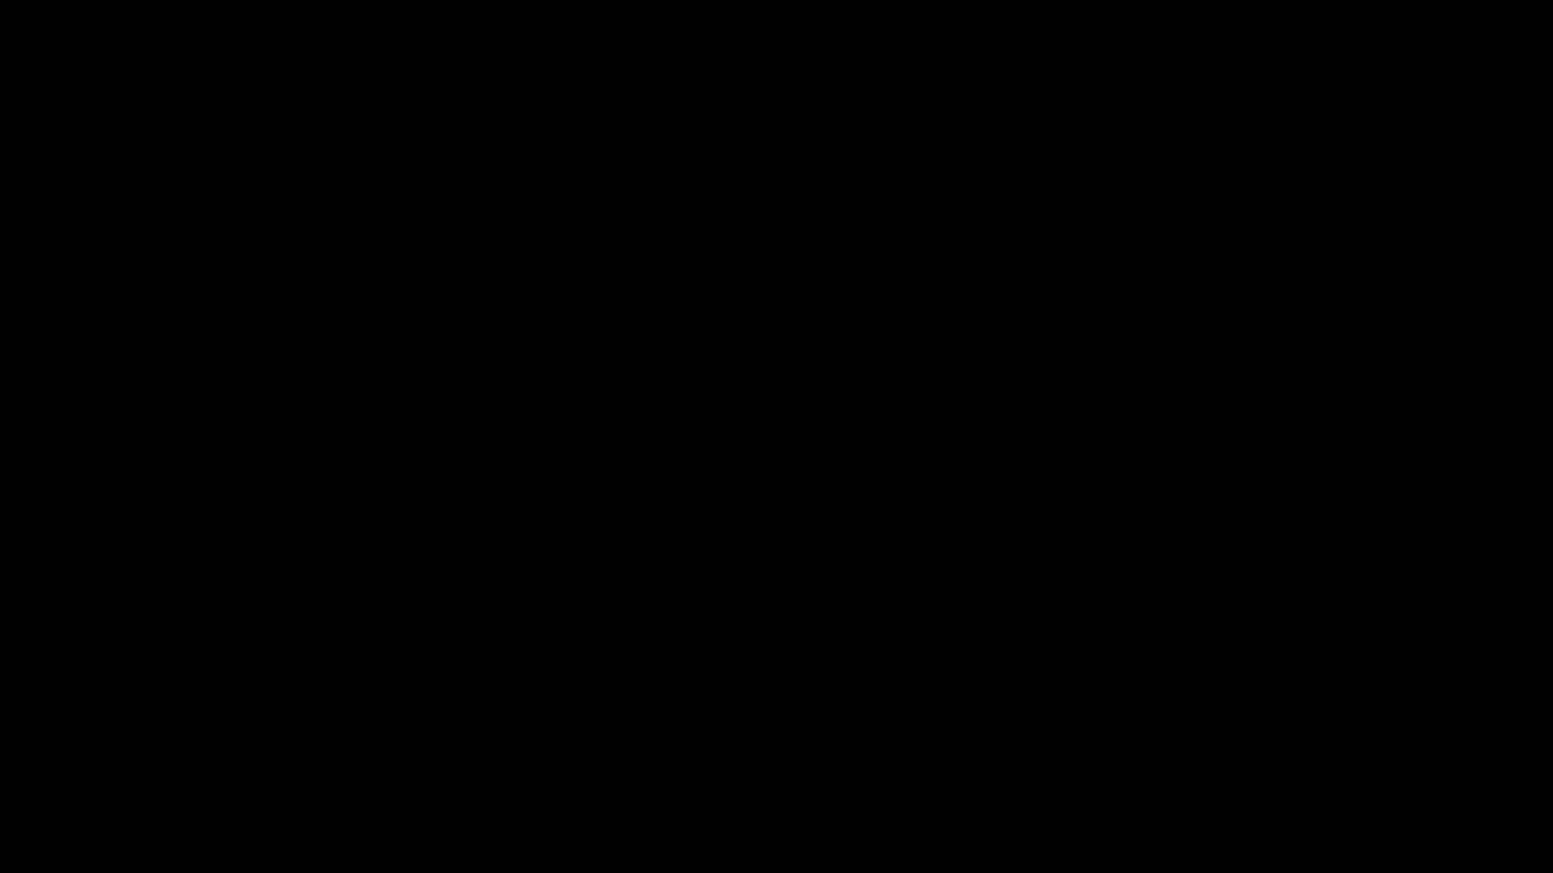
key("Escape")
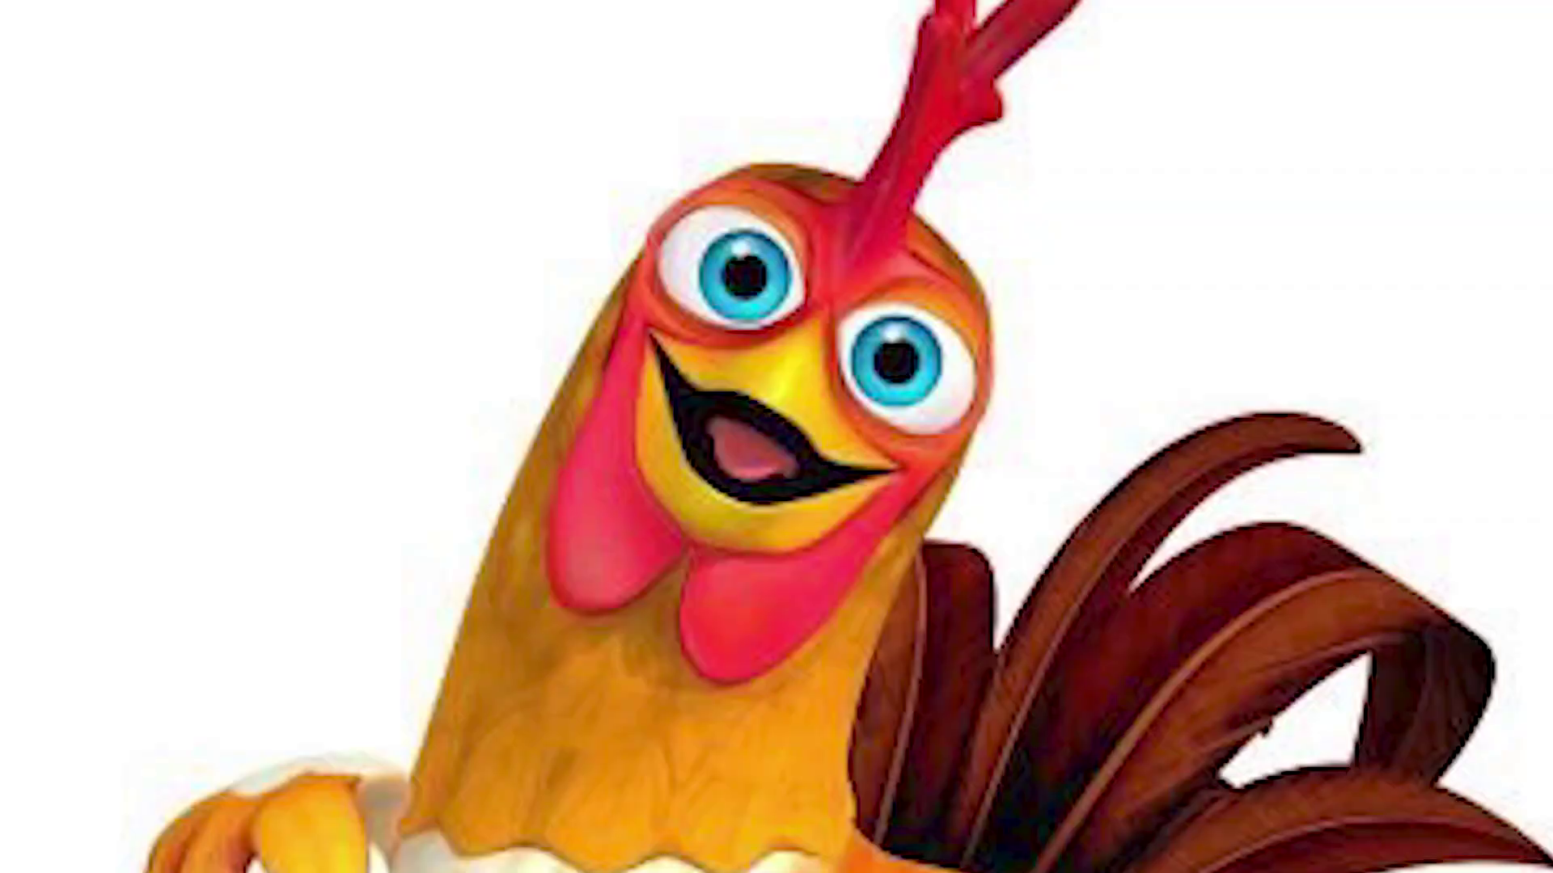
Step: Switch to File Explorer and remove the Setup Proj folder from Quick access
left_click(373, 854)
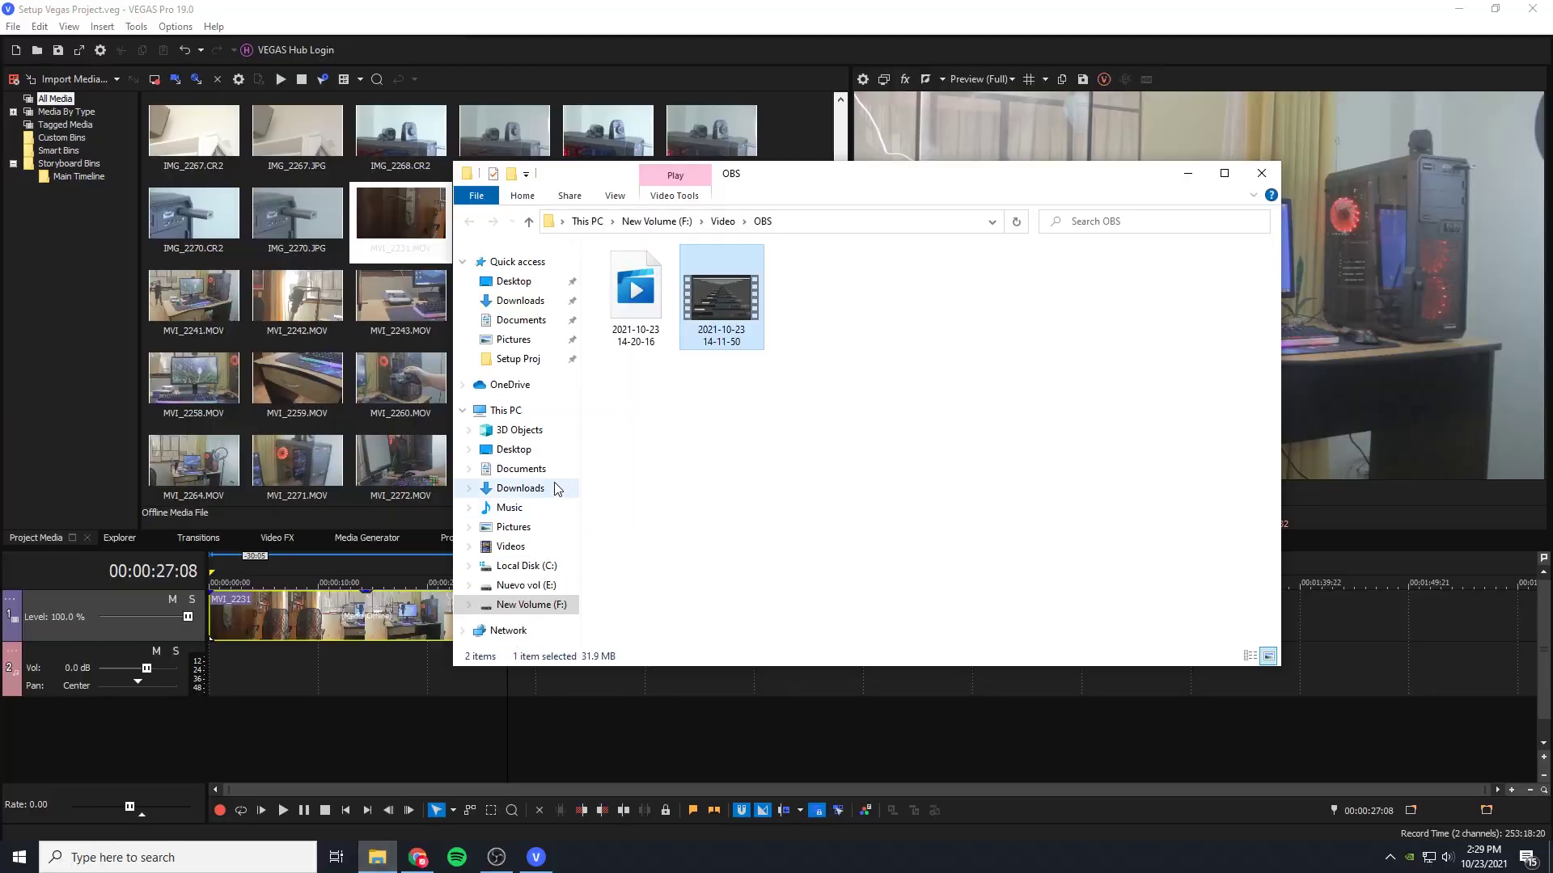
right_click(530, 359)
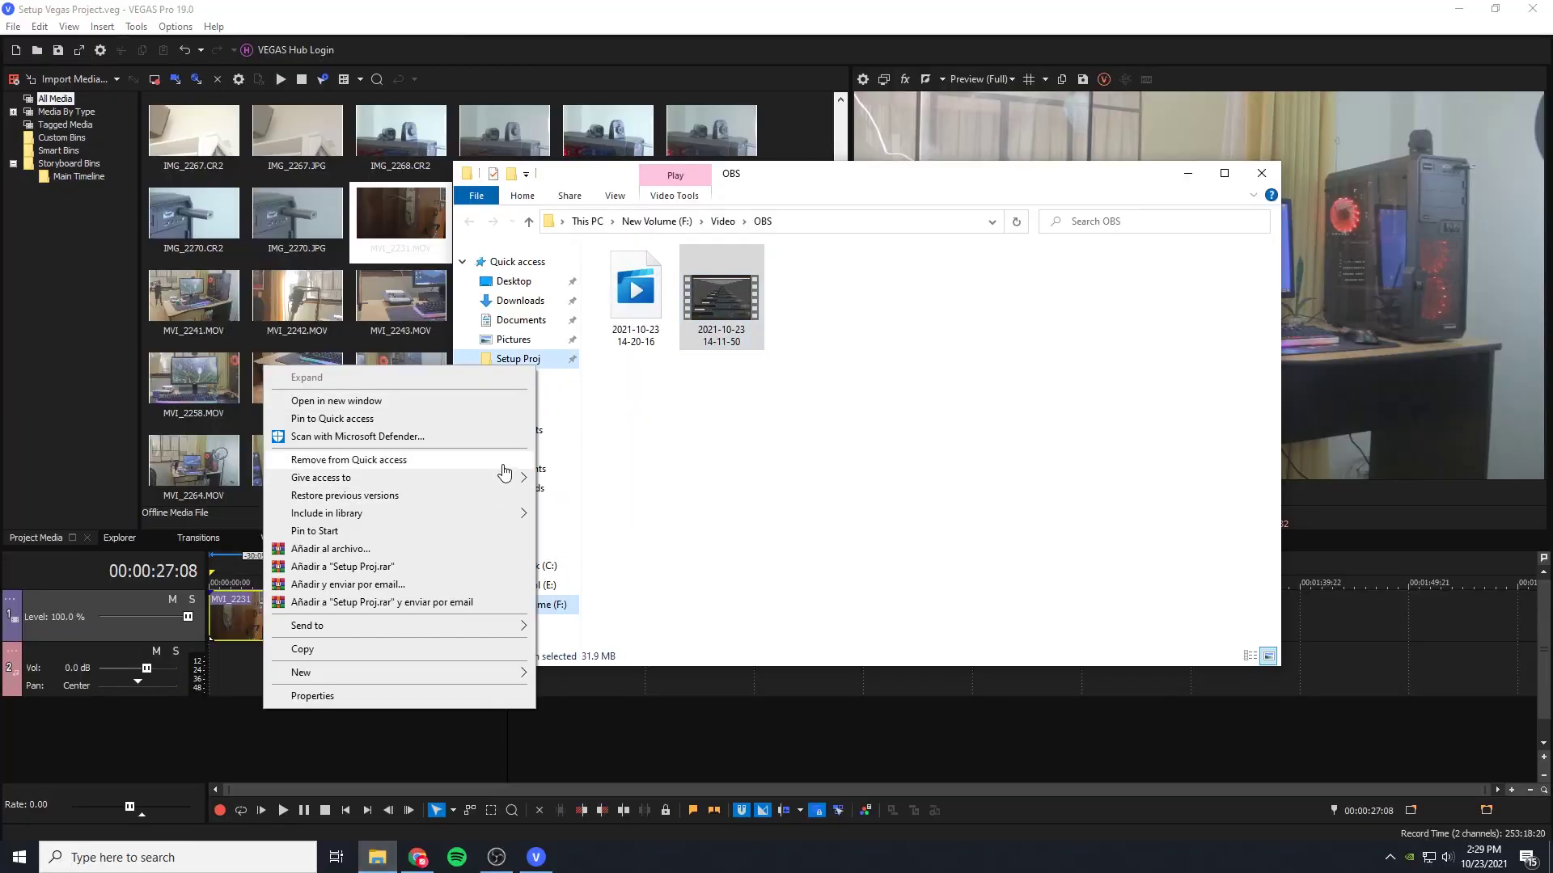
left_click(498, 460)
Step: Place the song At The Fair – The Green Orbs from the Audio folder on New Volume (F:) at the audio track's start and enlarge the track
left_click(563, 588)
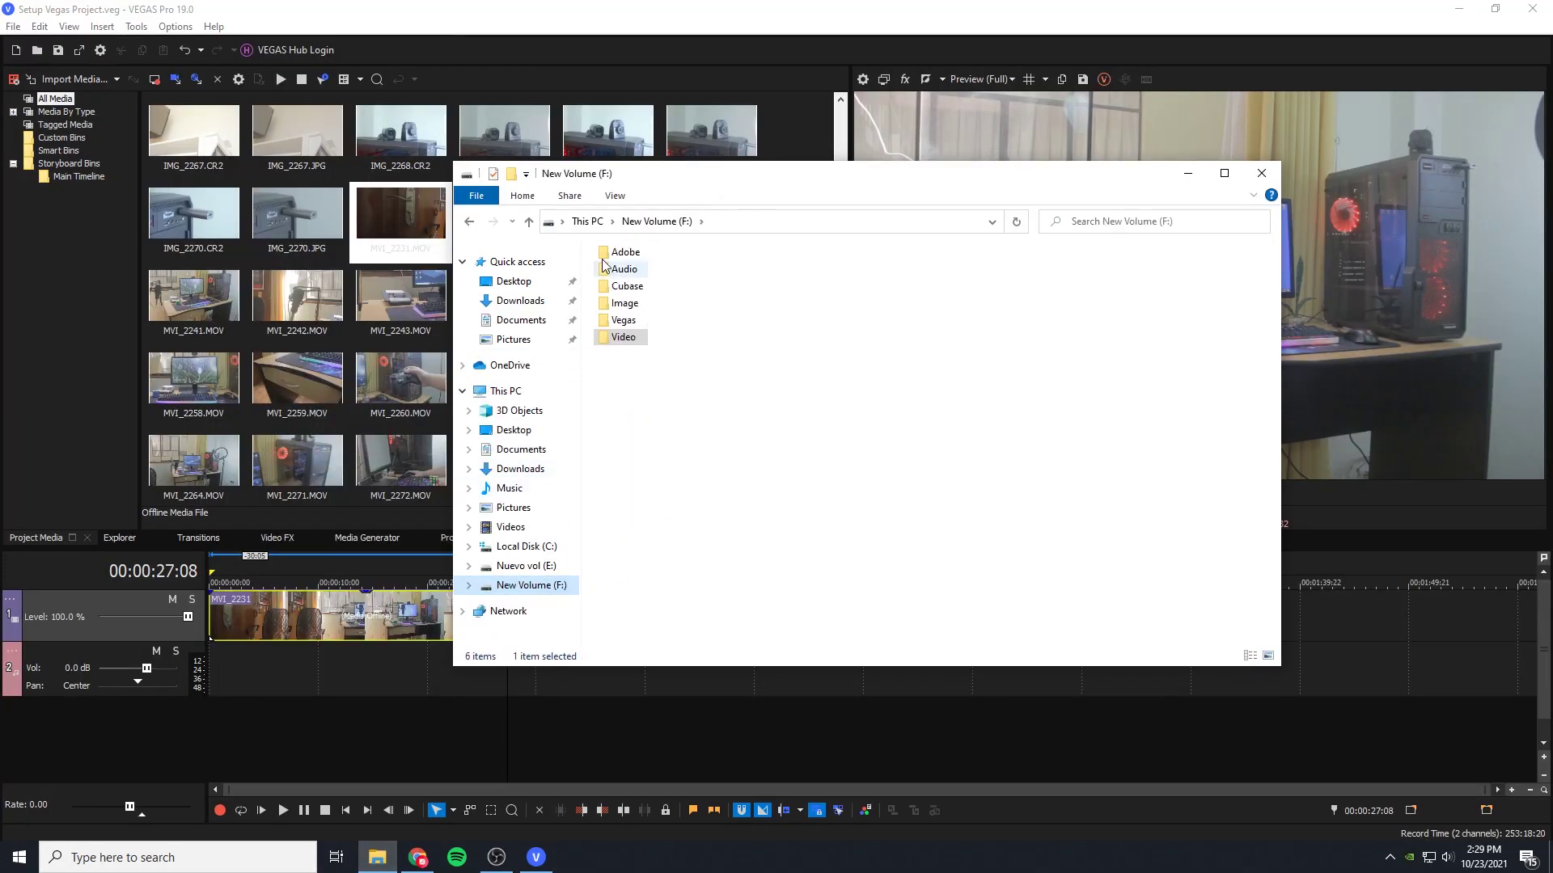
double_click(623, 253)
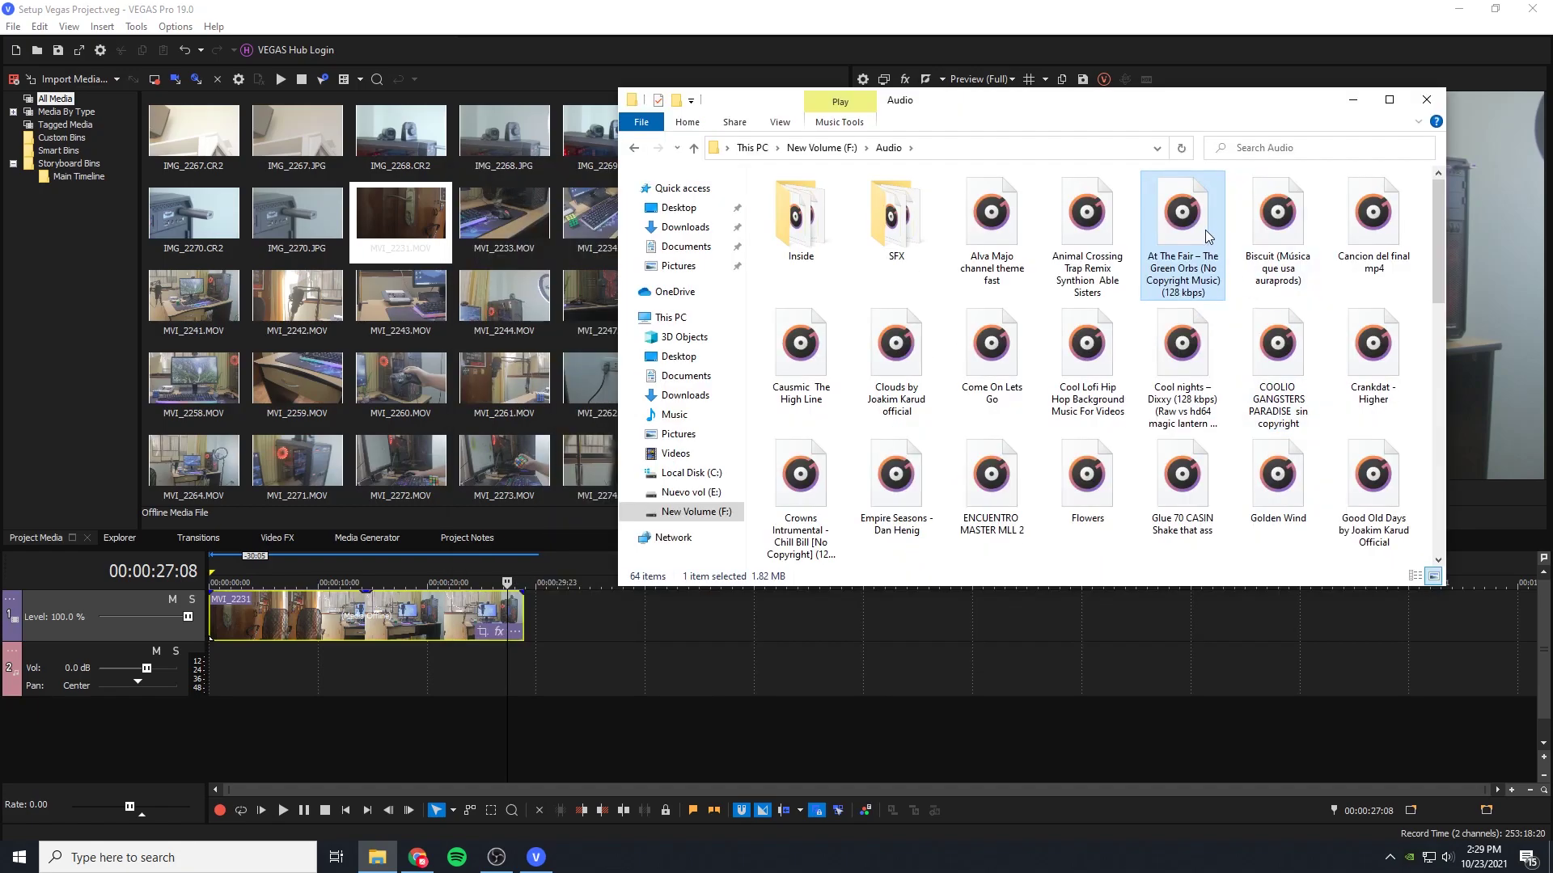
left_click_drag(1183, 250, 216, 678)
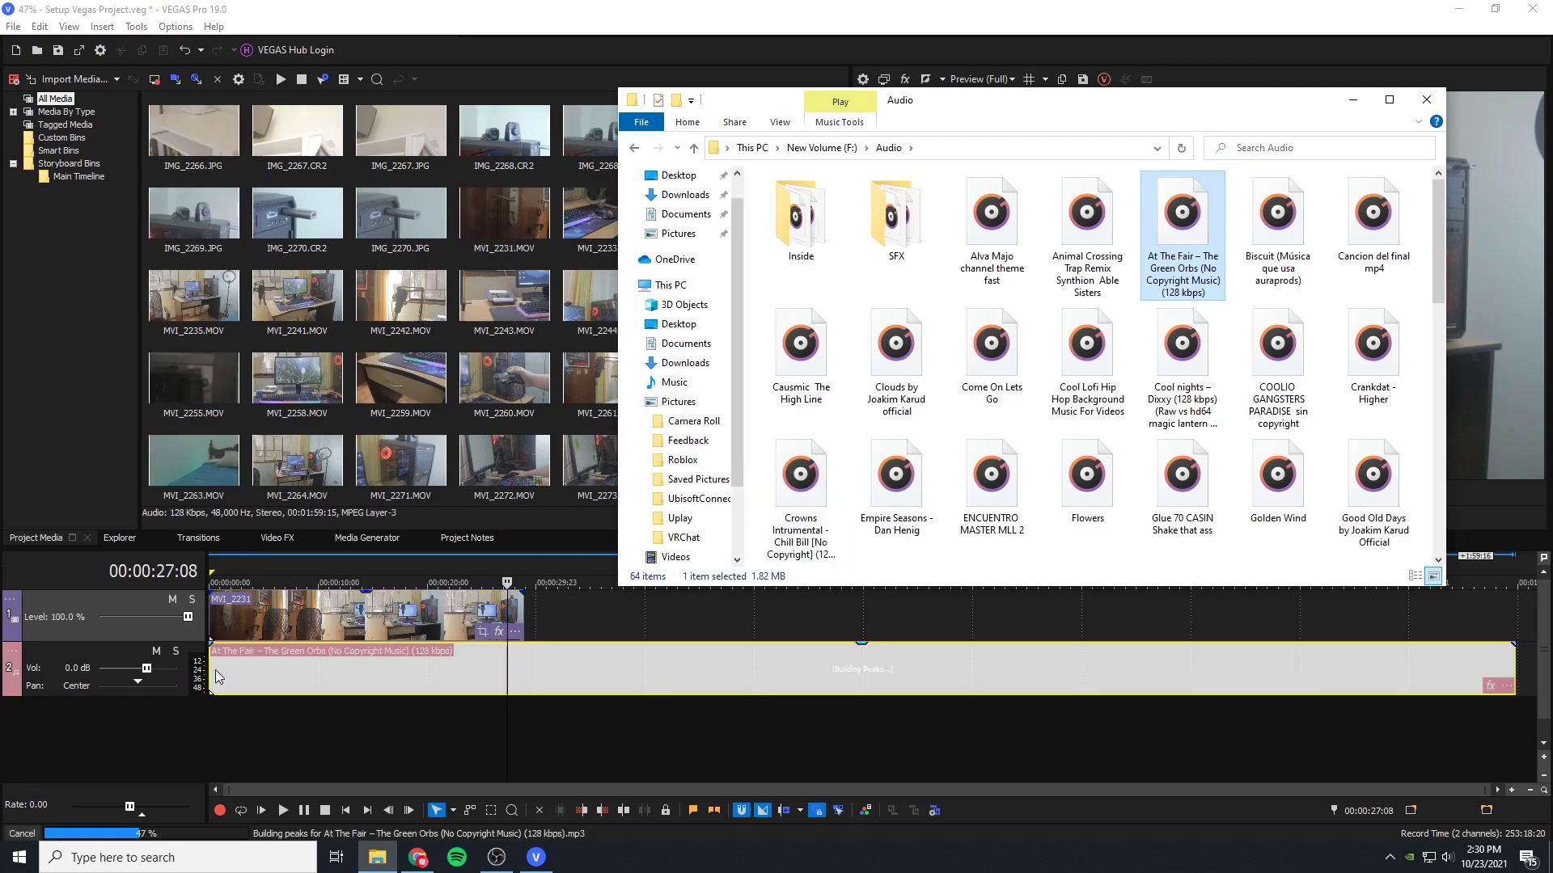
left_click(540, 734)
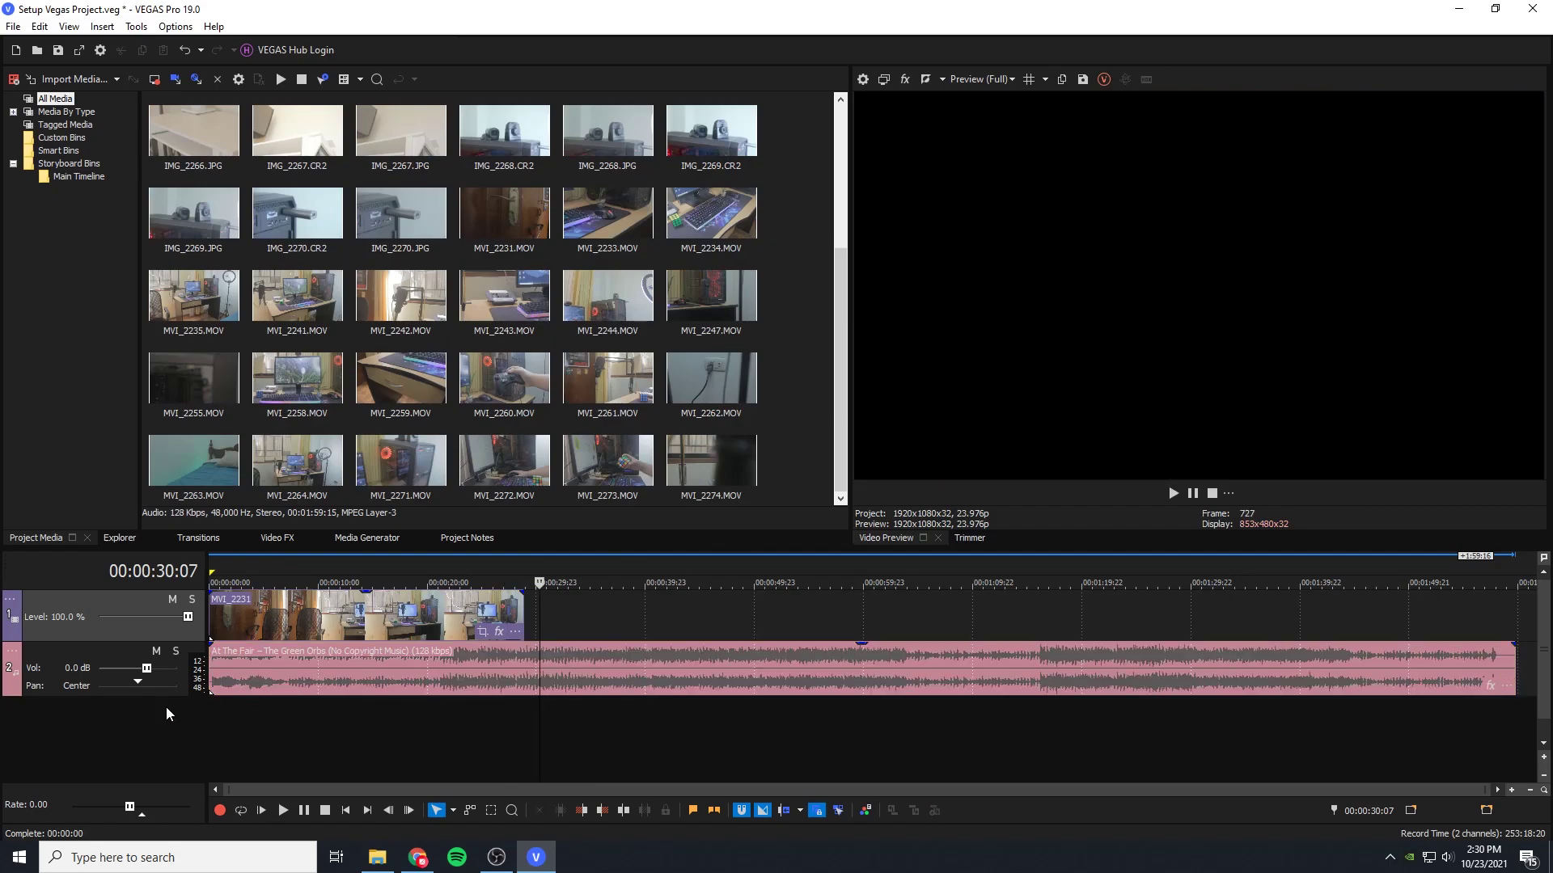
left_click_drag(172, 697, 166, 747)
Step: Switch to OBS to check the audio levels in its mixer, and return to the VEGAS Pro timeline
left_click(511, 868)
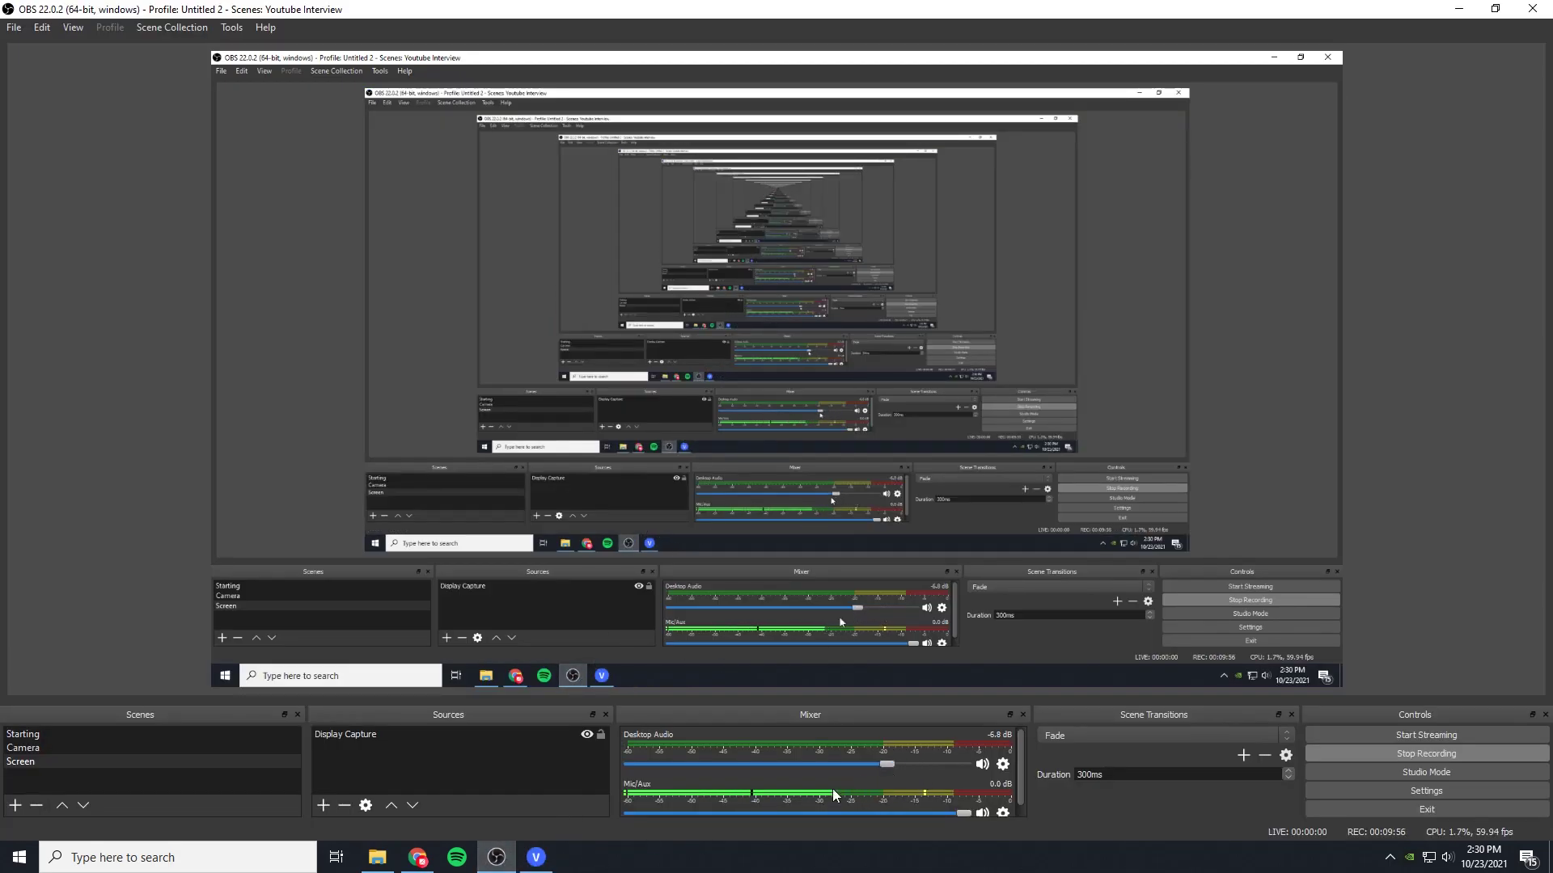
left_click(536, 857)
left_click(450, 717)
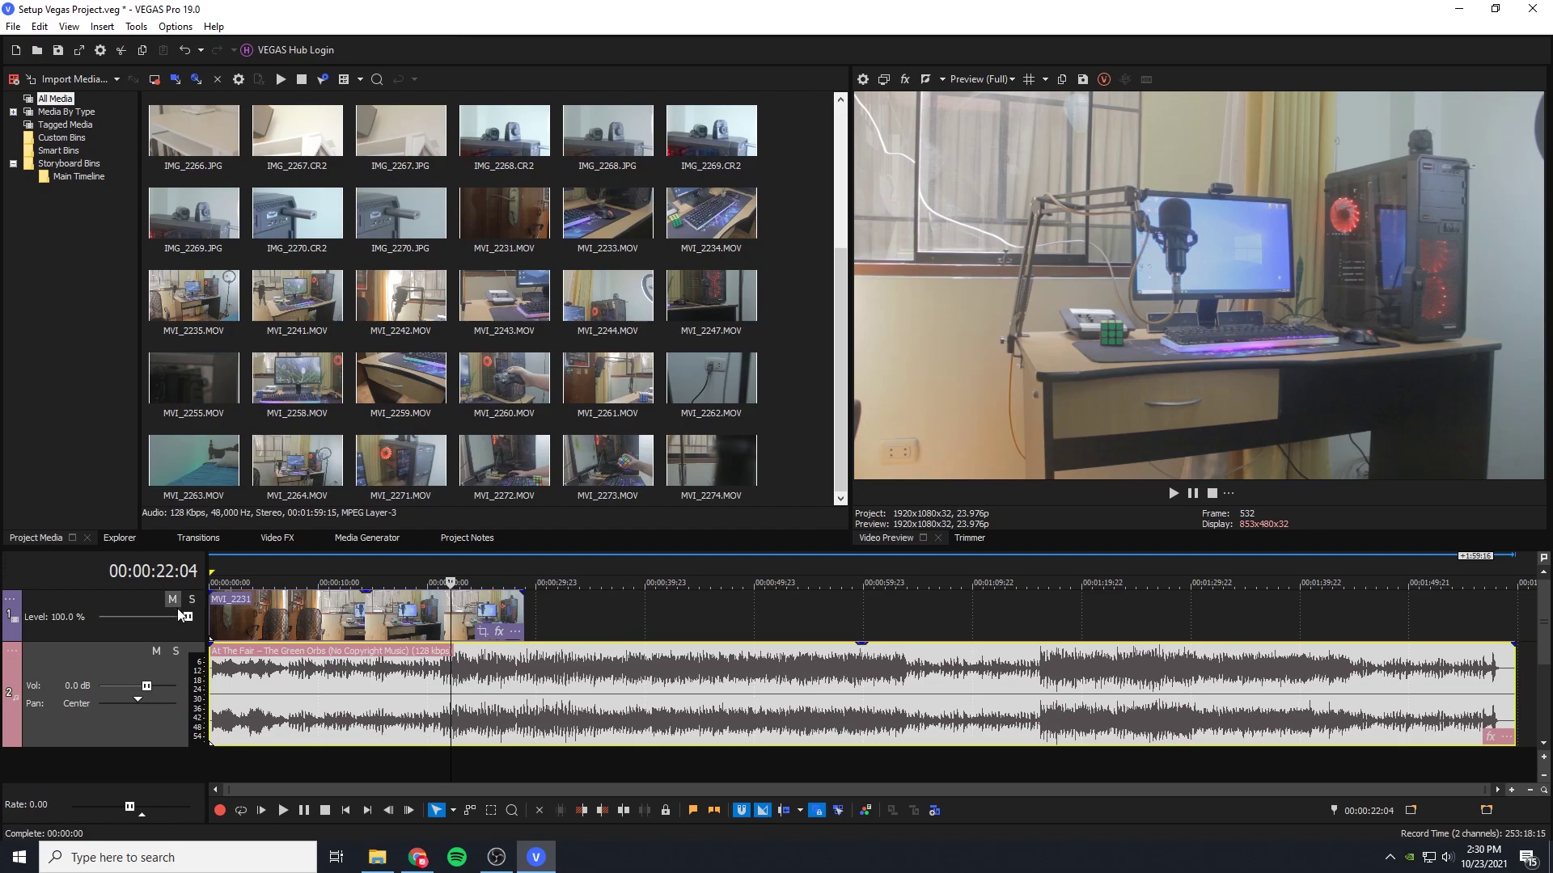
Step: Lower the audio track's volume to -23.8 dB and set its pan to Center
left_click_drag(147, 687, 105, 686)
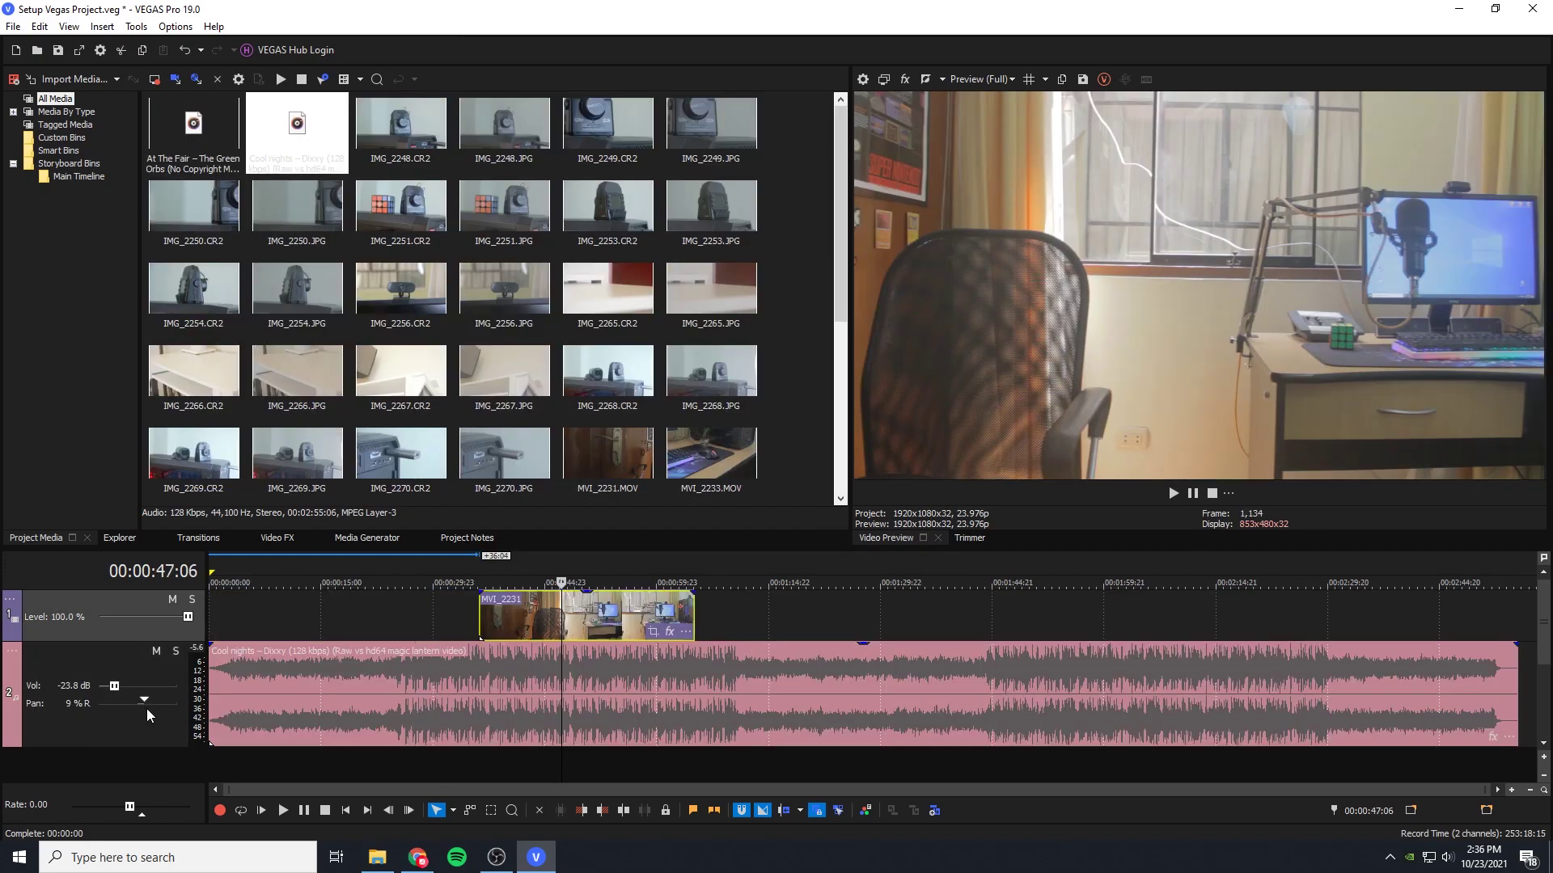
mouse_move(147, 710)
left_mouse_down()
mouse_move(60, 722)
mouse_move(190, 715)
mouse_move(148, 700)
left_mouse_up()
left_click_drag(188, 617, 613, 596)
Step: Move the Cool nights song to about 00:01:47 and place IMG_2269.JPG on a new video track above MVI_2231
left_click_drag(639, 687, 1441, 687)
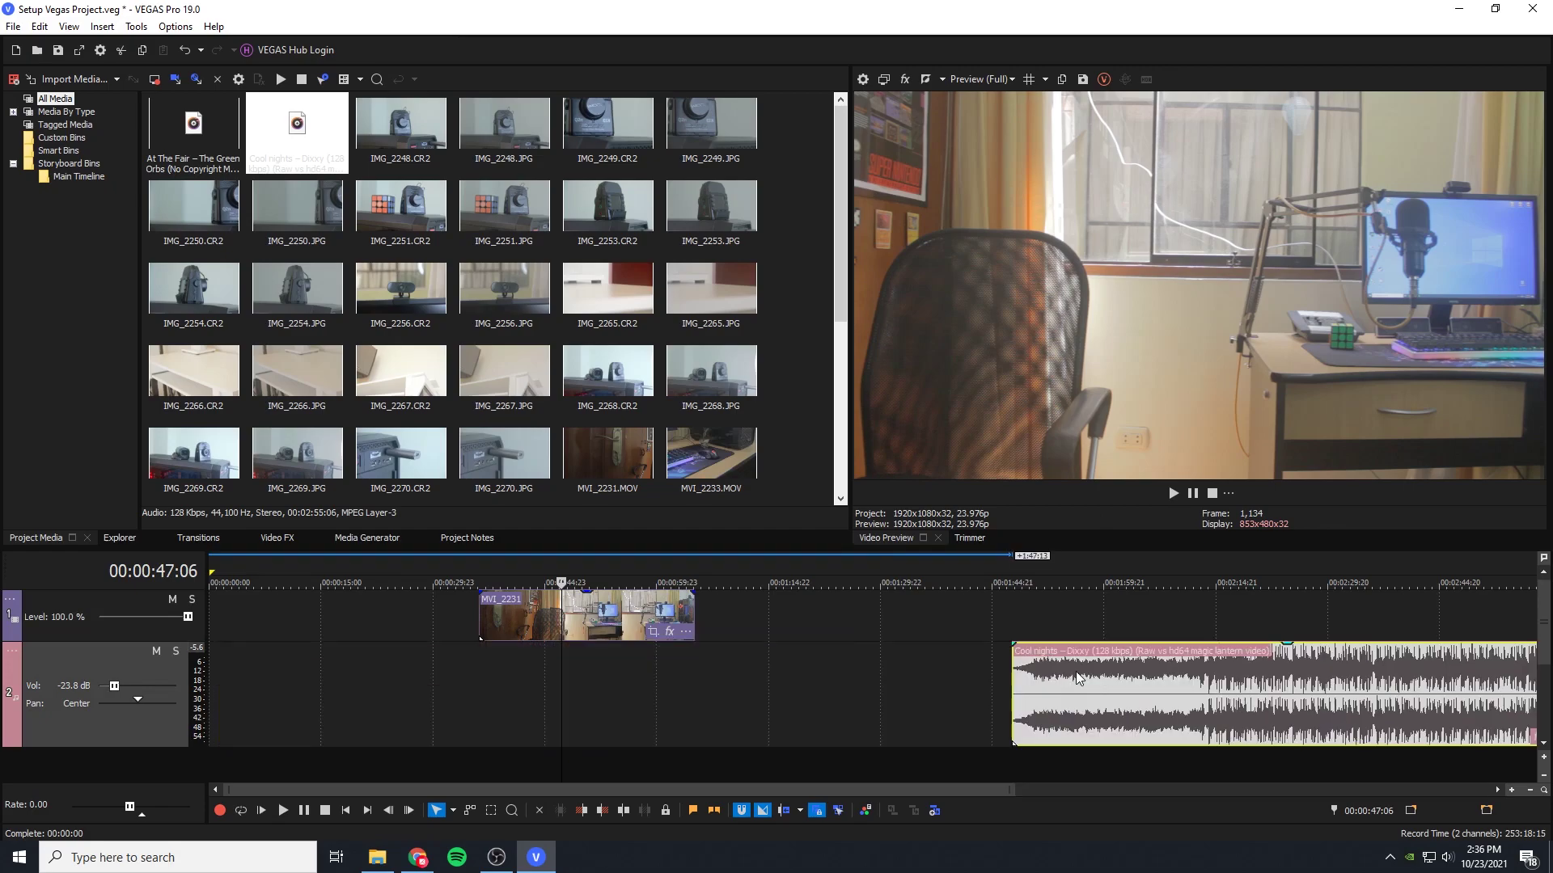
left_click(303, 497)
left_click_drag(301, 497, 503, 605)
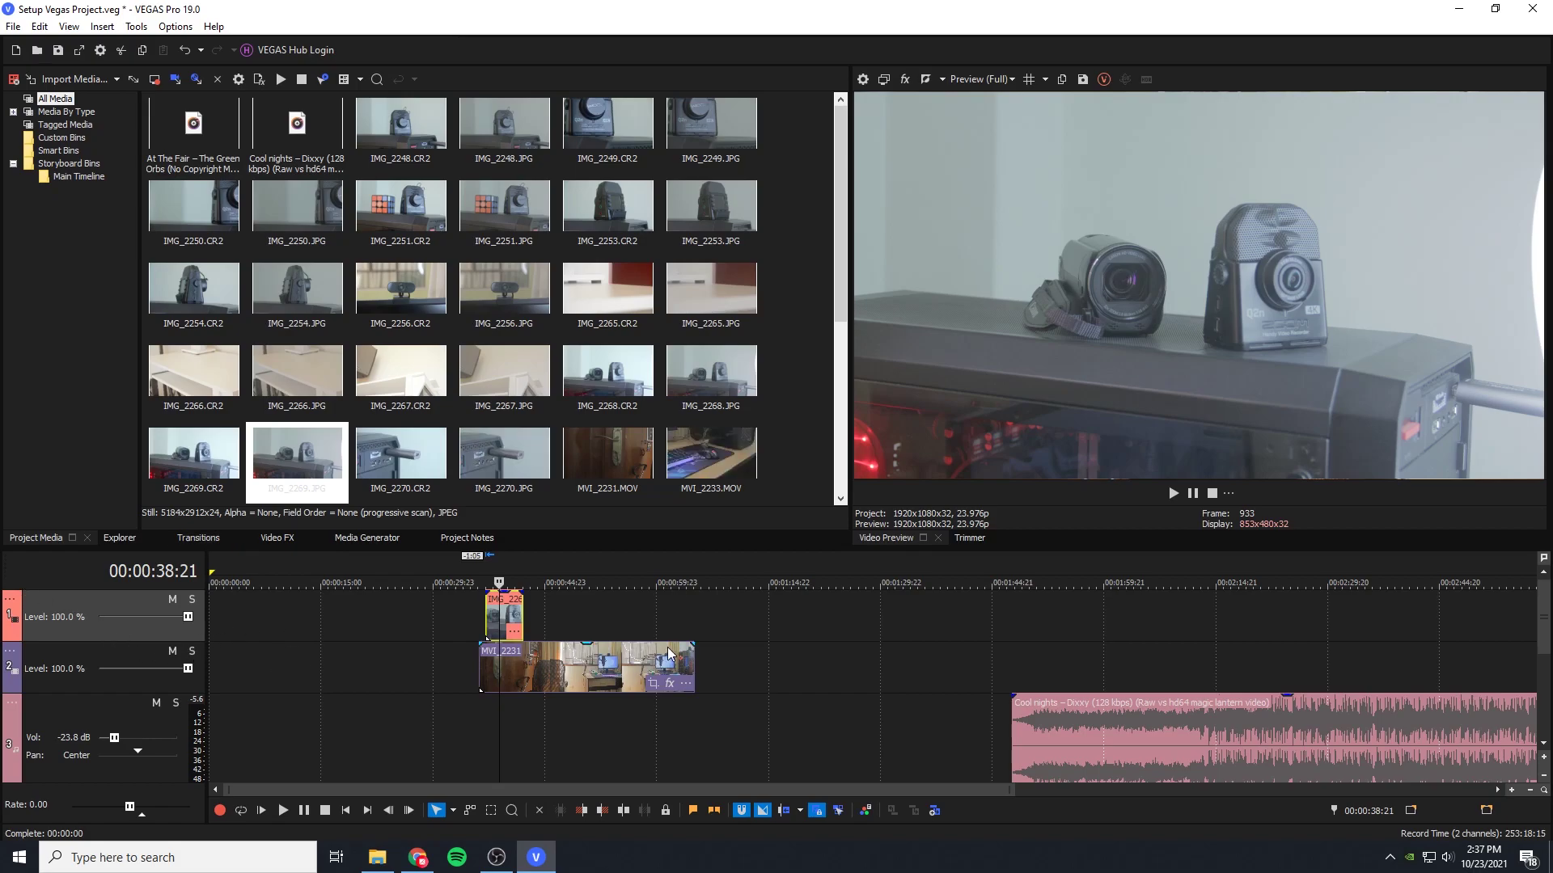
Step: Solo and unsolo the MVI_2231 track, and toggle mute on the IMG_2269.JPG track above it
left_click(574, 665)
left_click(504, 560)
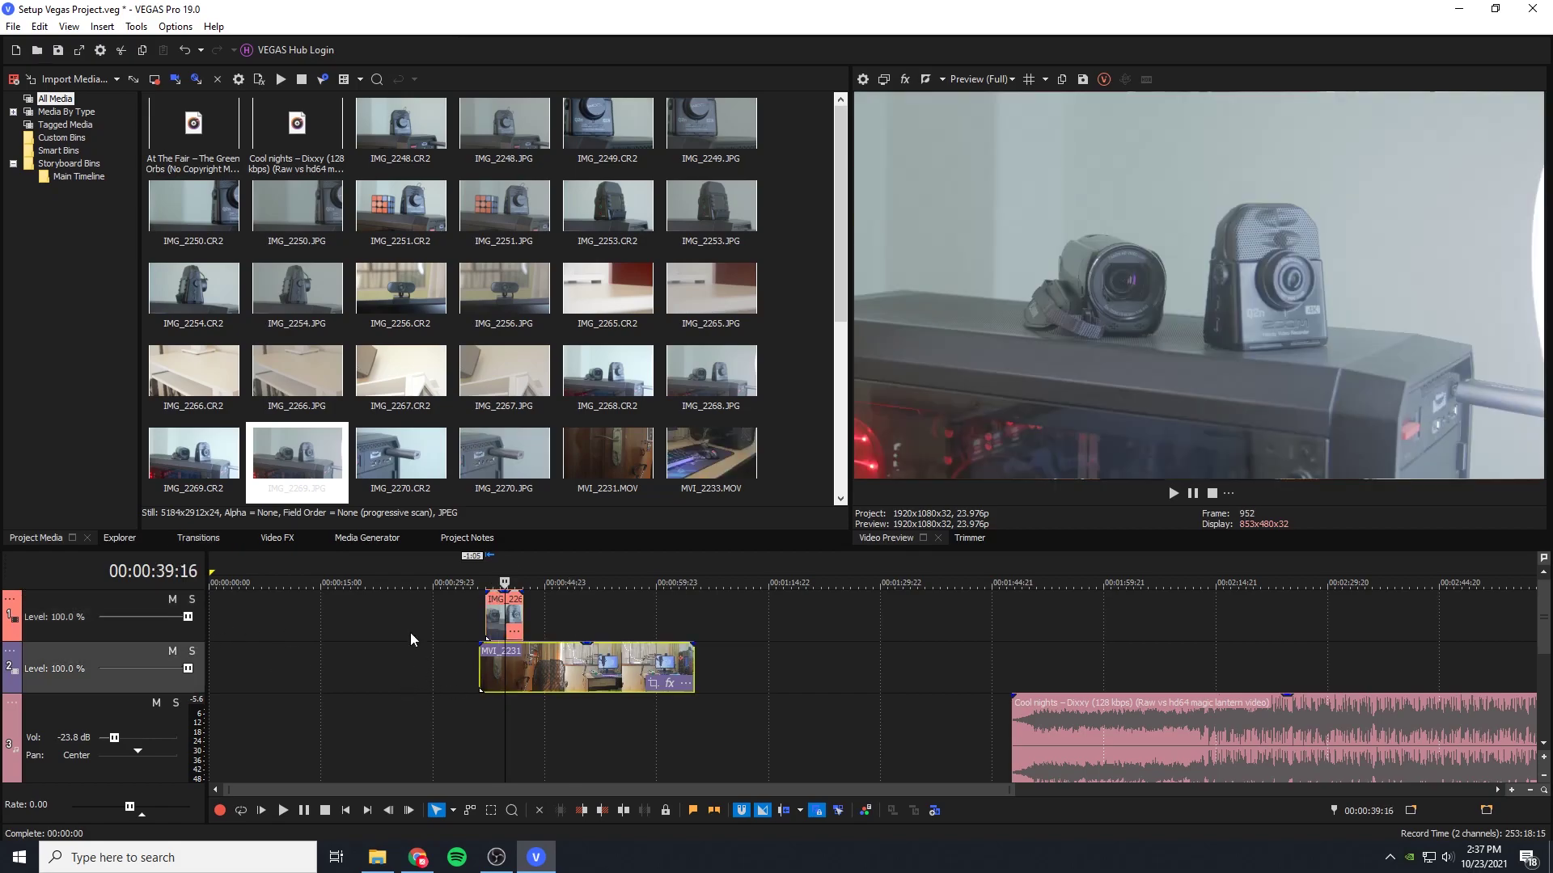
left_click(191, 651)
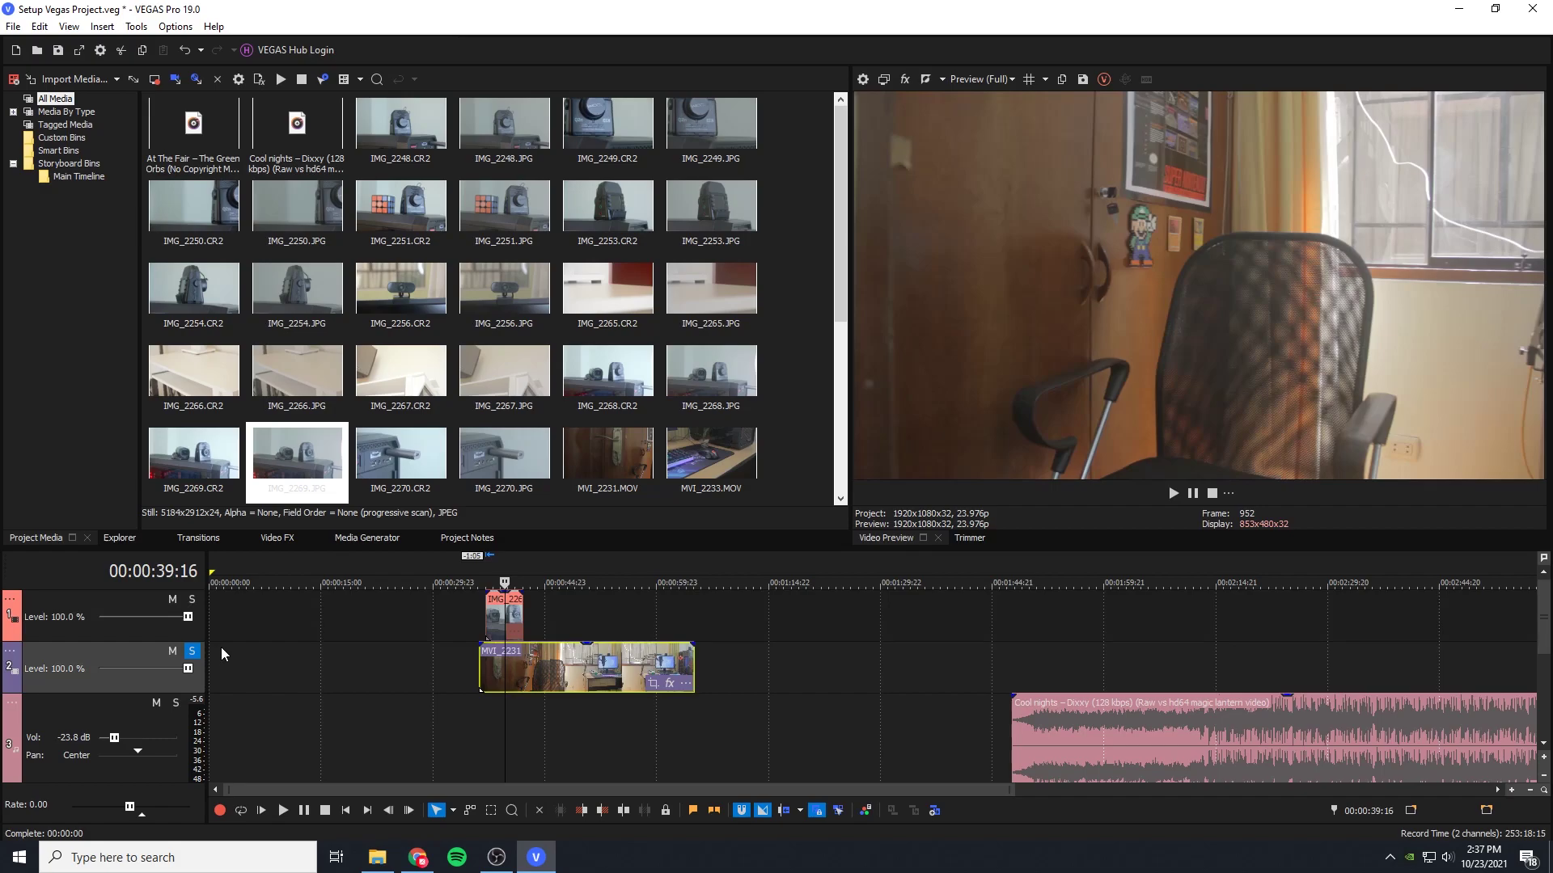
left_click(193, 652)
left_click(495, 616)
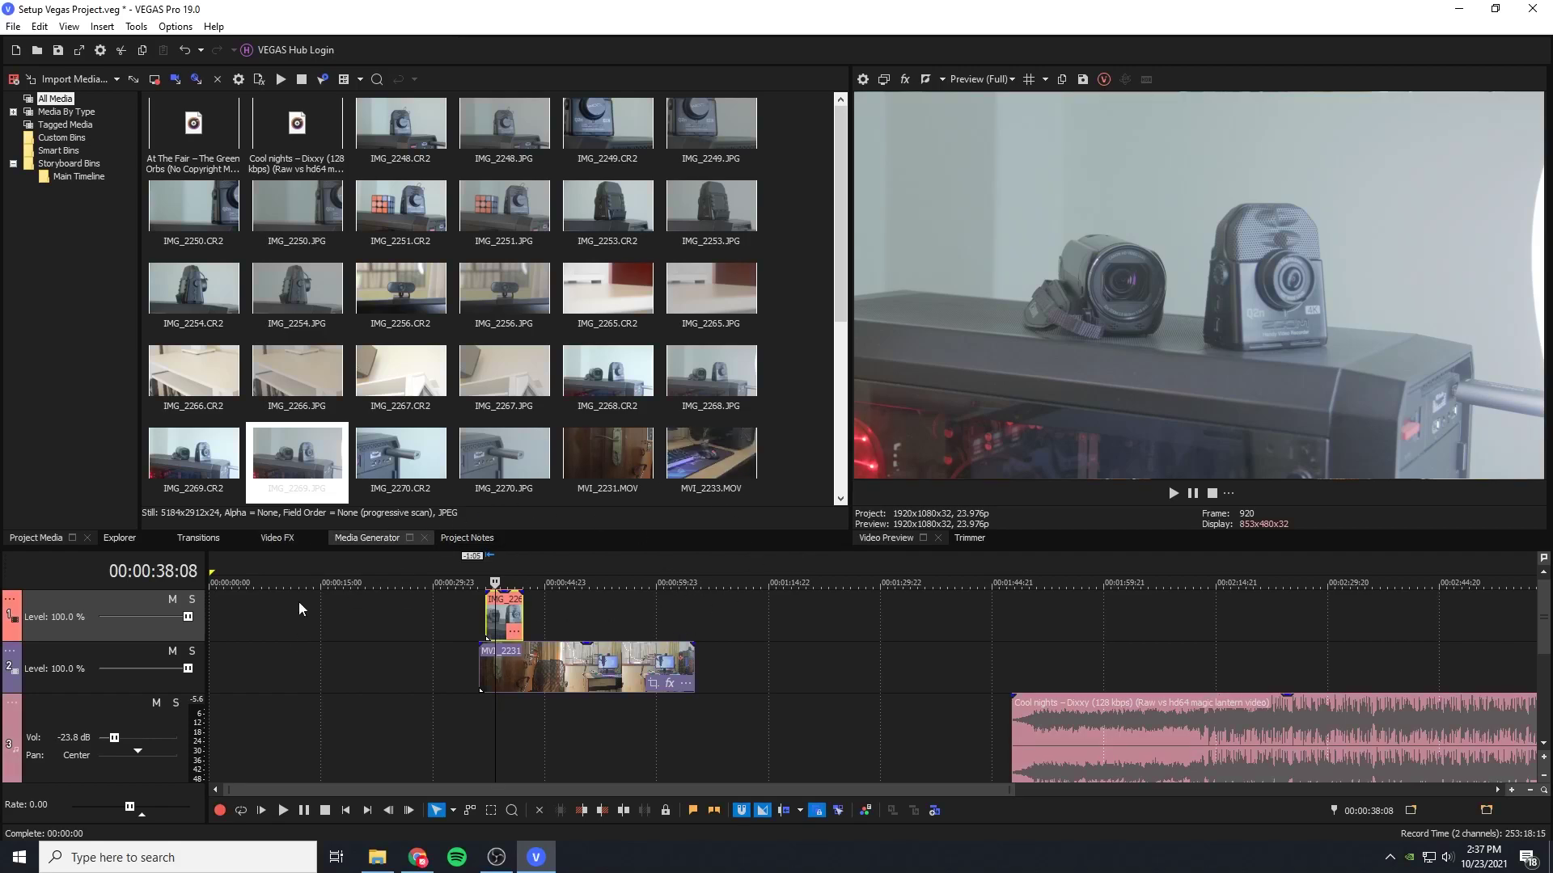
left_click(172, 600)
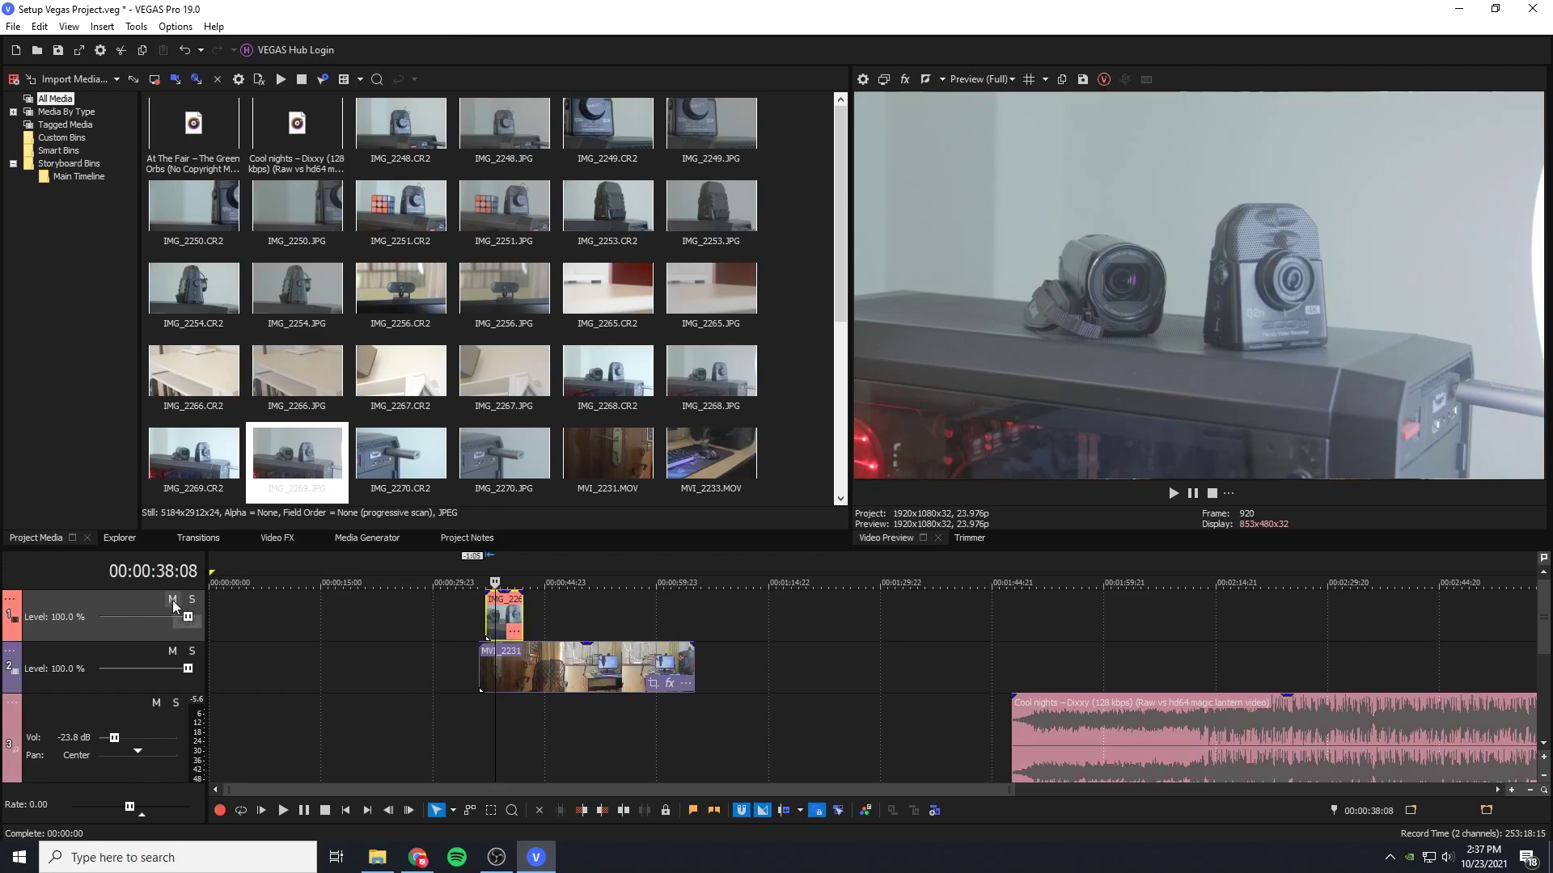
left_click(173, 600)
Step: Mark a time selection of about 45 seconds around the clips and delete the IMG_2269.JPG track with its event
left_click_drag(653, 615, 331, 611)
left_click(555, 610)
right_click(95, 605)
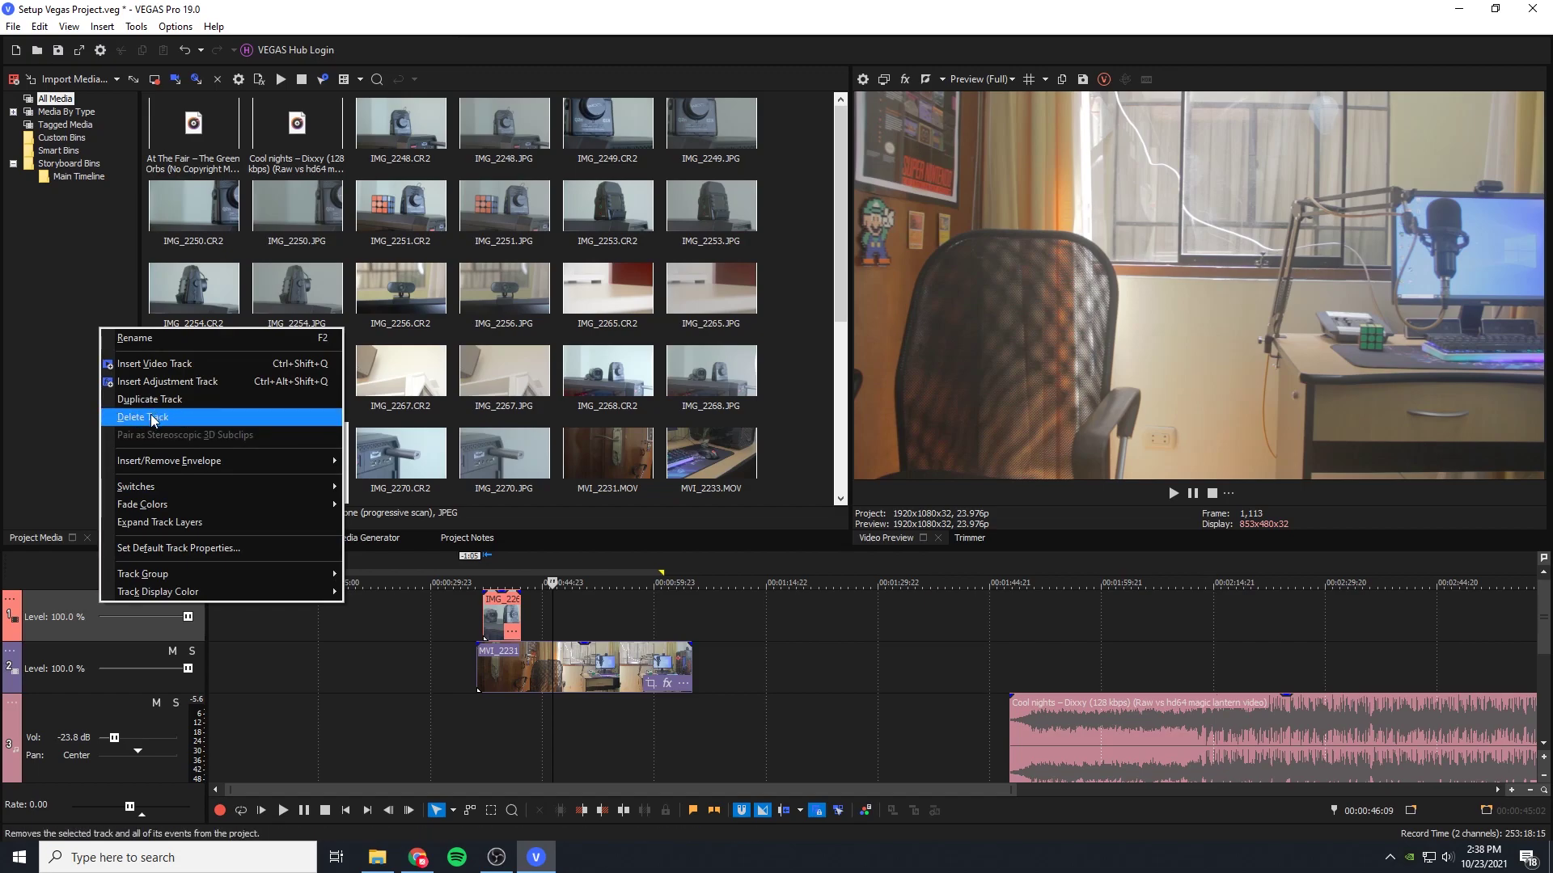
left_click(68, 599)
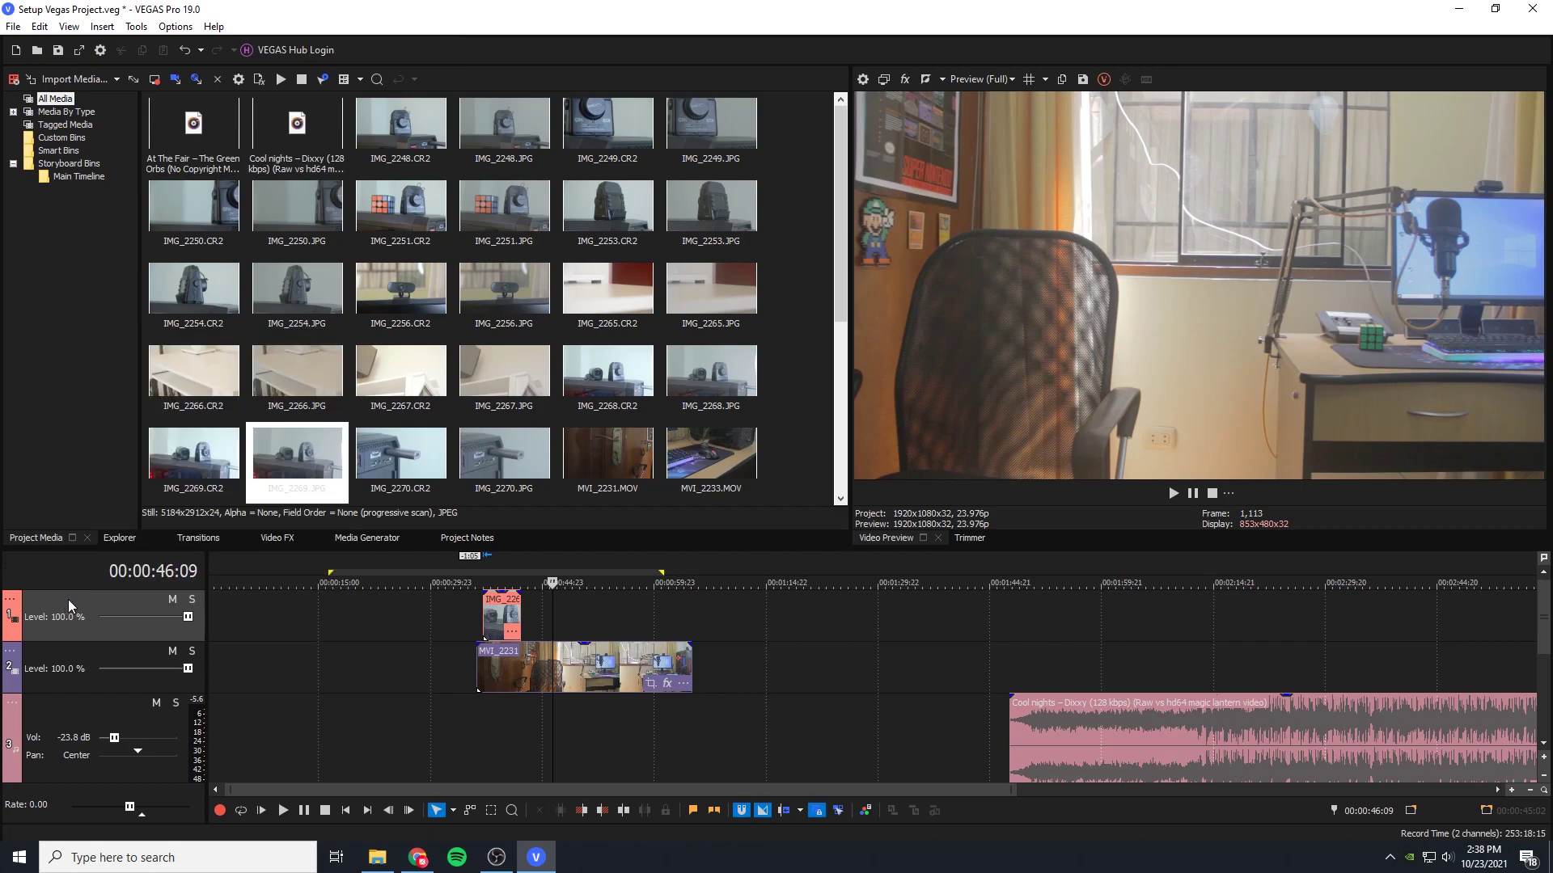
key("Delete")
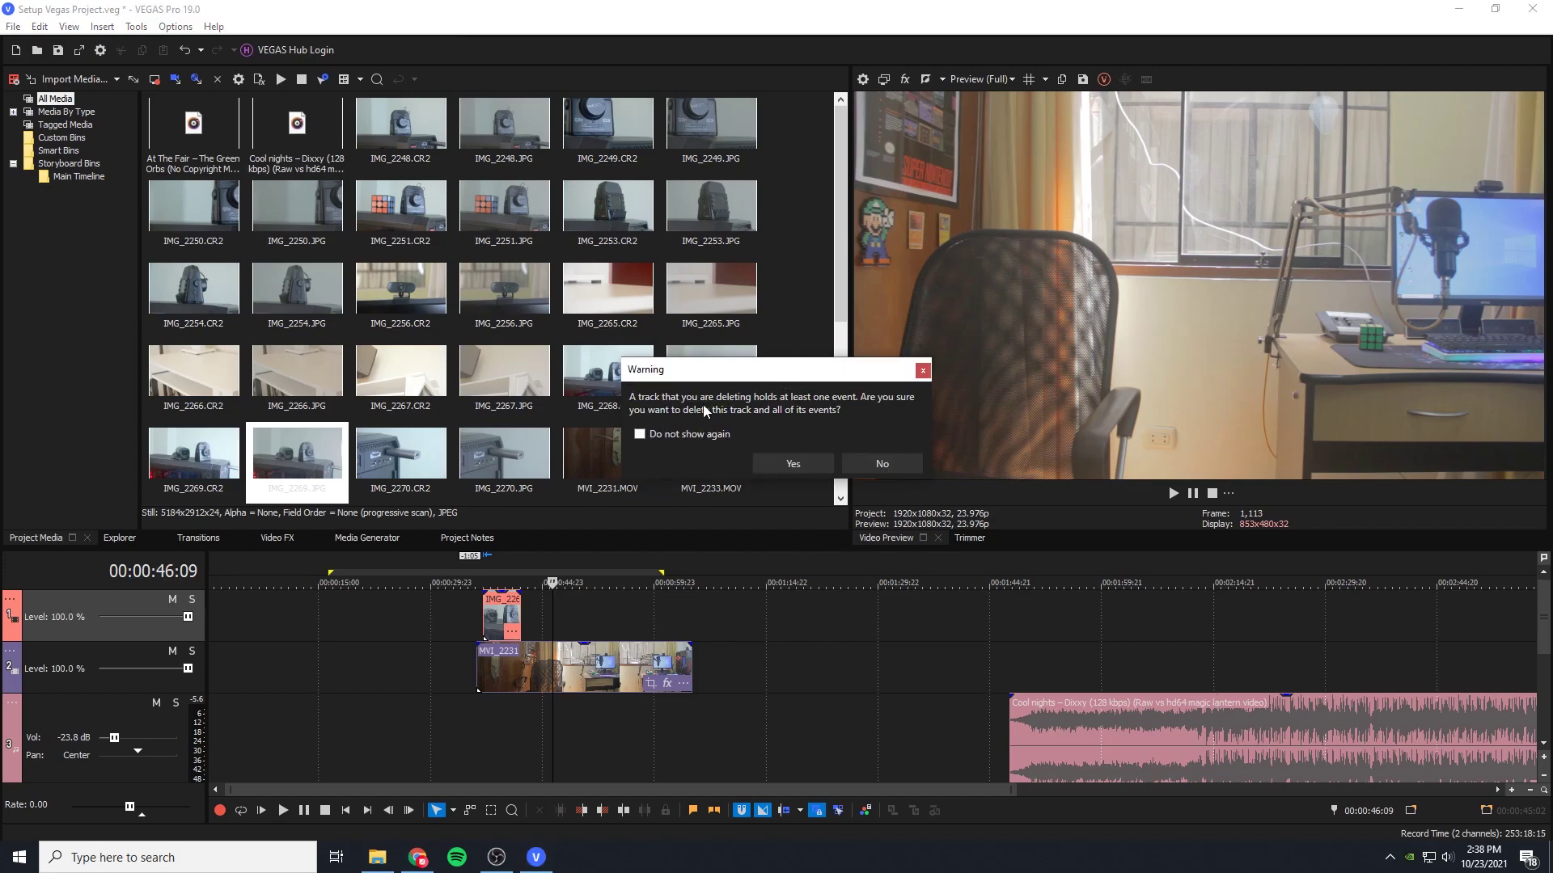
left_click(792, 464)
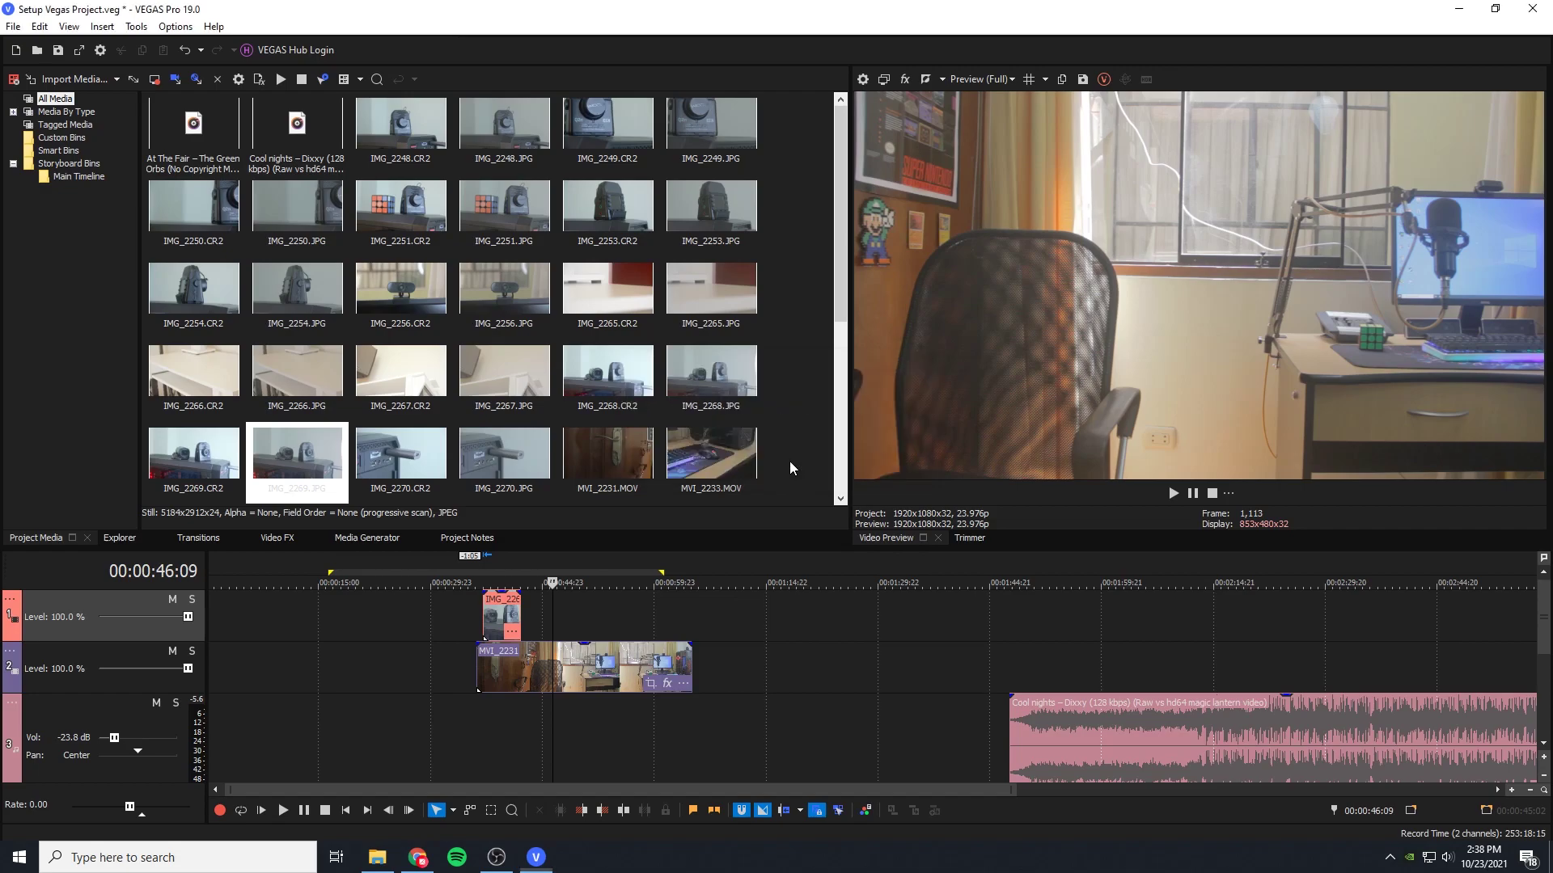
Step: Move the Cool nights song back to the start of the timeline
left_click_drag(1407, 679, 407, 696)
mouse_move(532, 700)
left_mouse_down()
mouse_move(579, 700)
mouse_move(529, 700)
left_mouse_up()
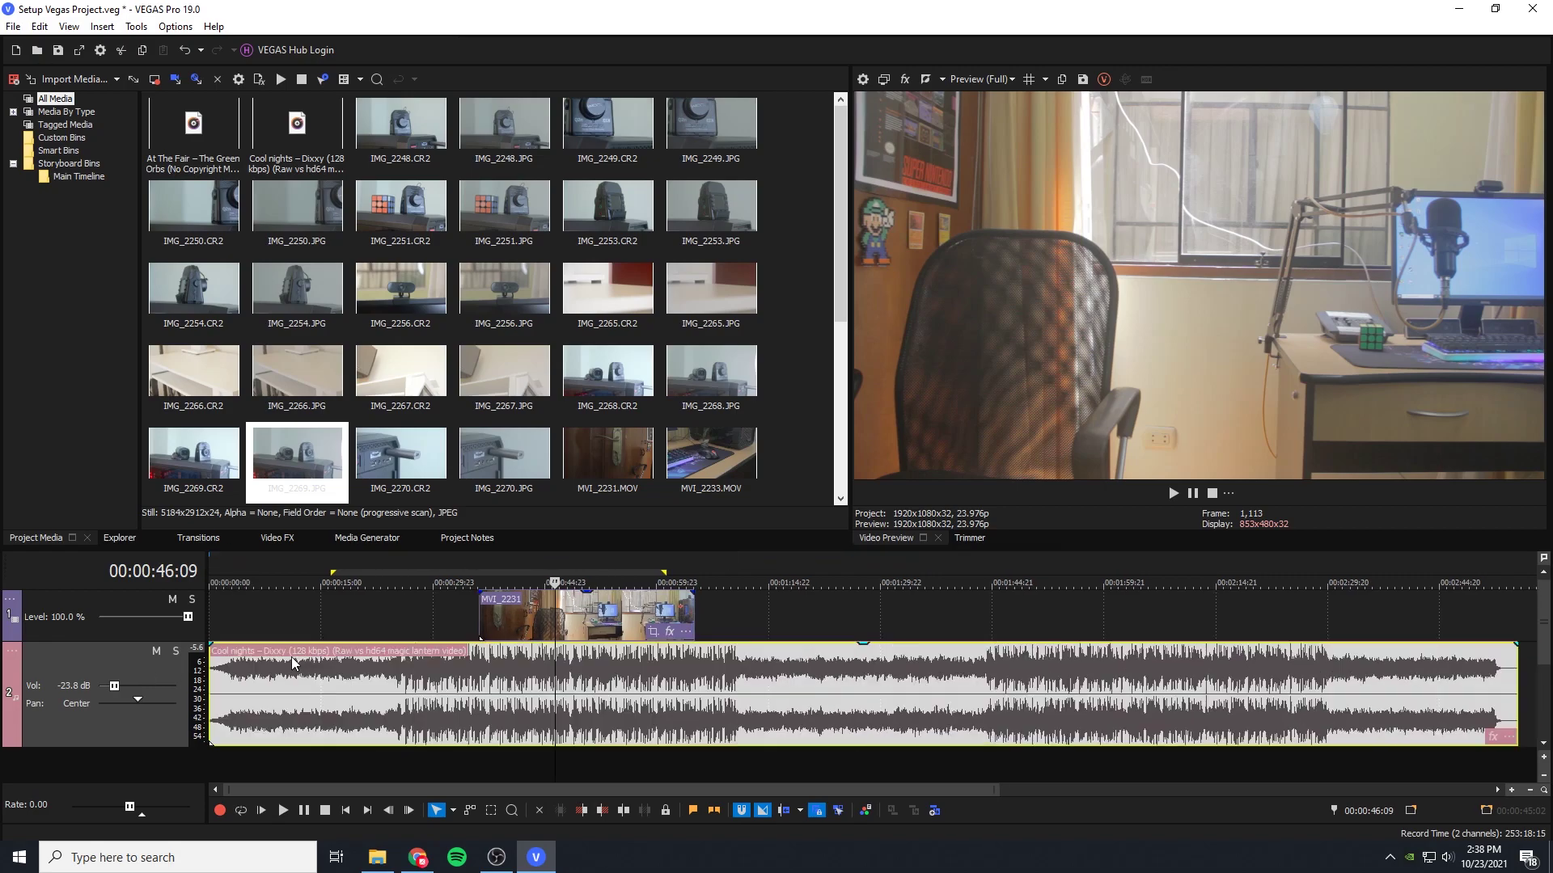
Step: Try selecting the MVI_2231 clip and the Cool nights song together and moving both along the timeline
left_click(601, 631, "ctrl")
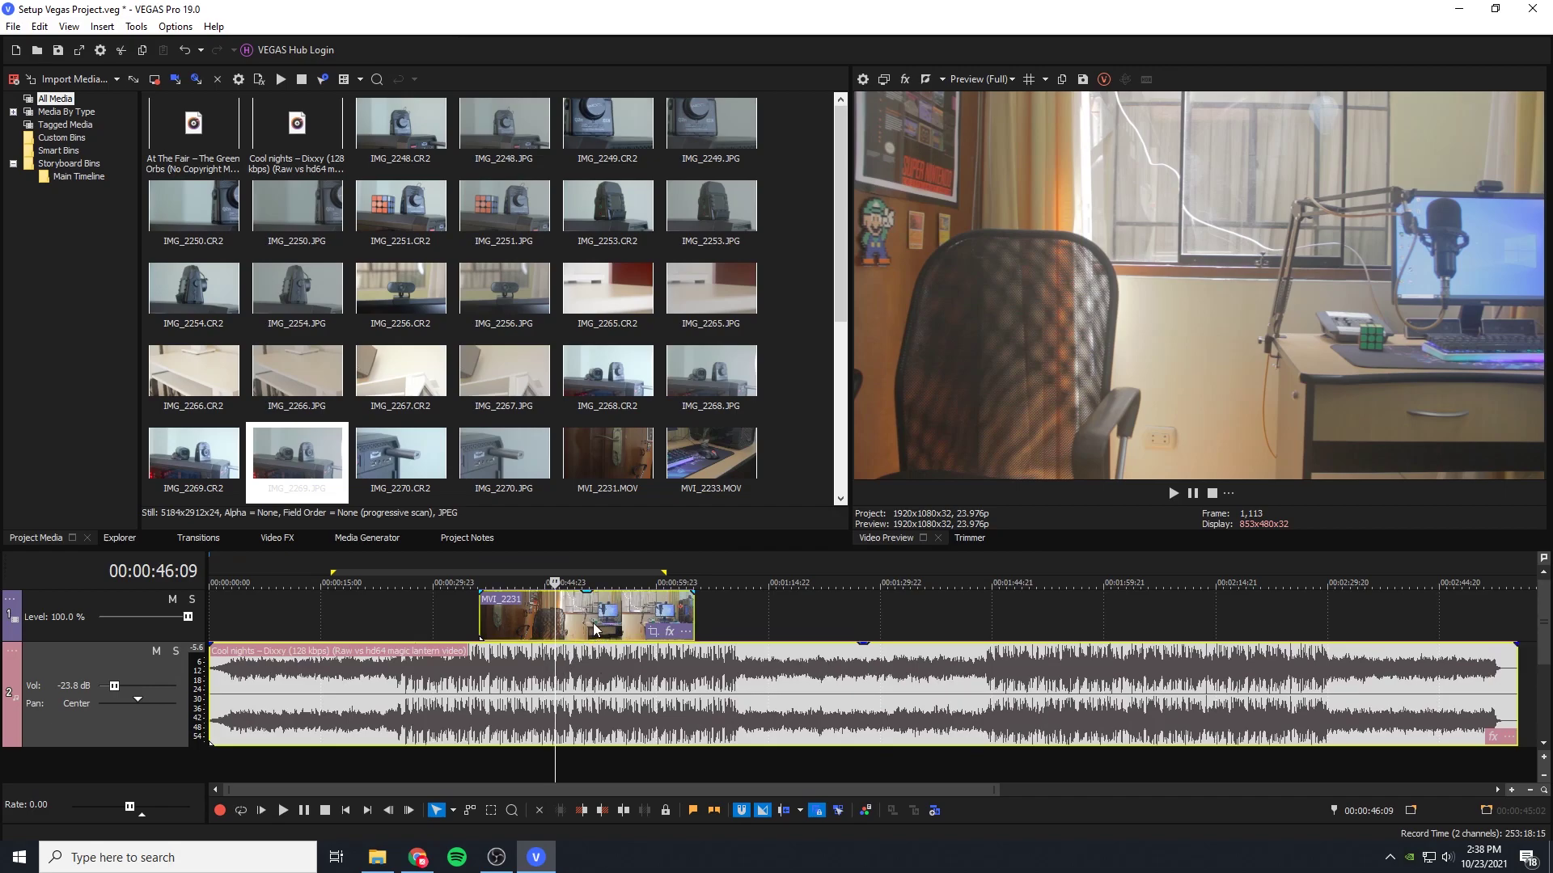
left_click(799, 687)
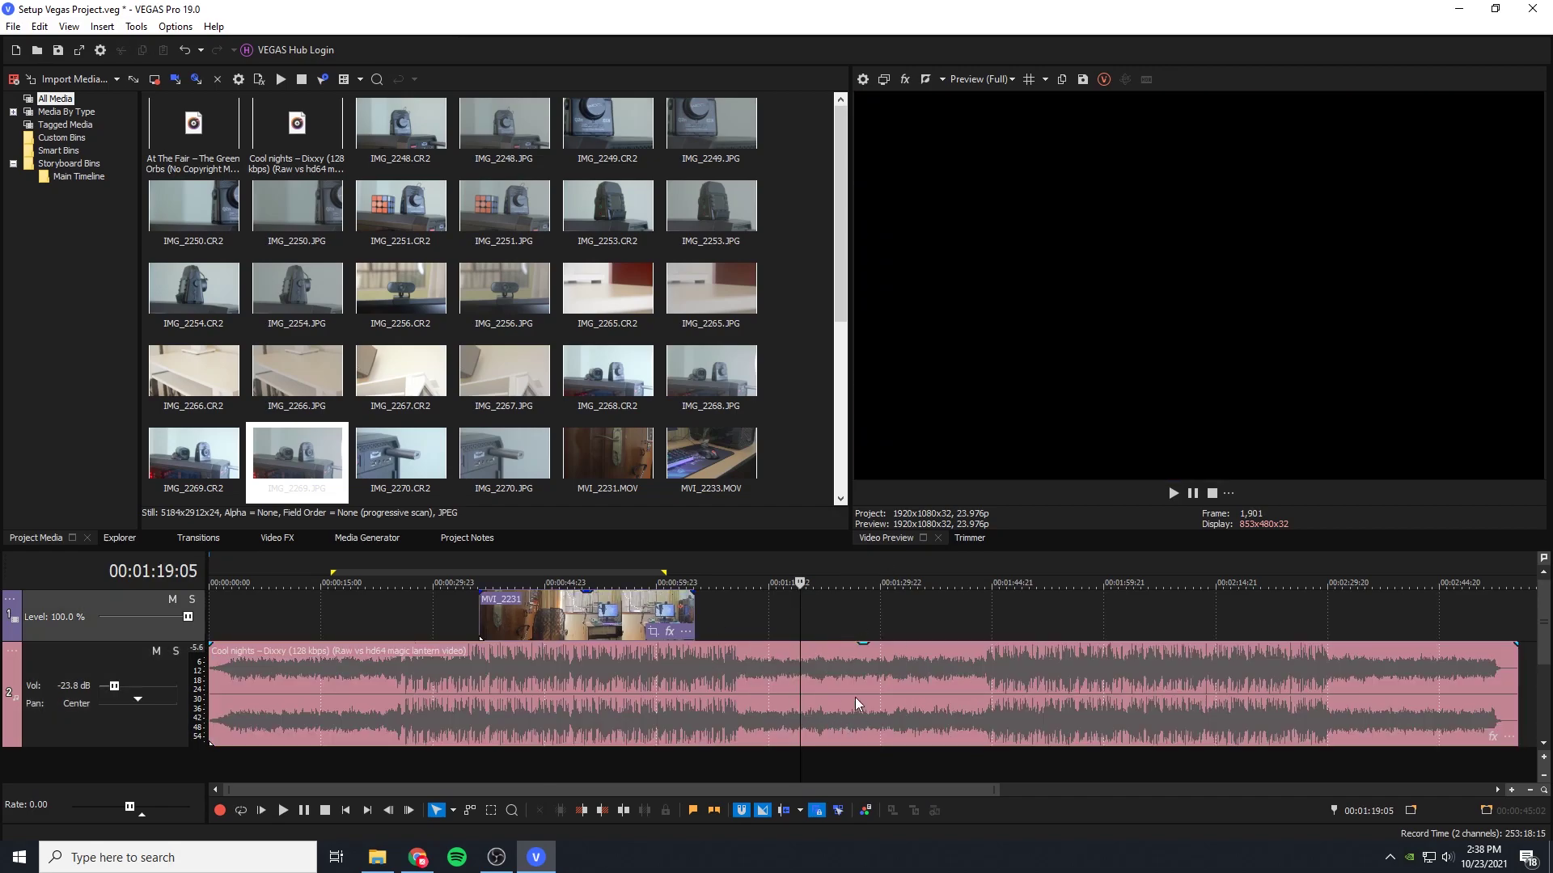
left_click(686, 677)
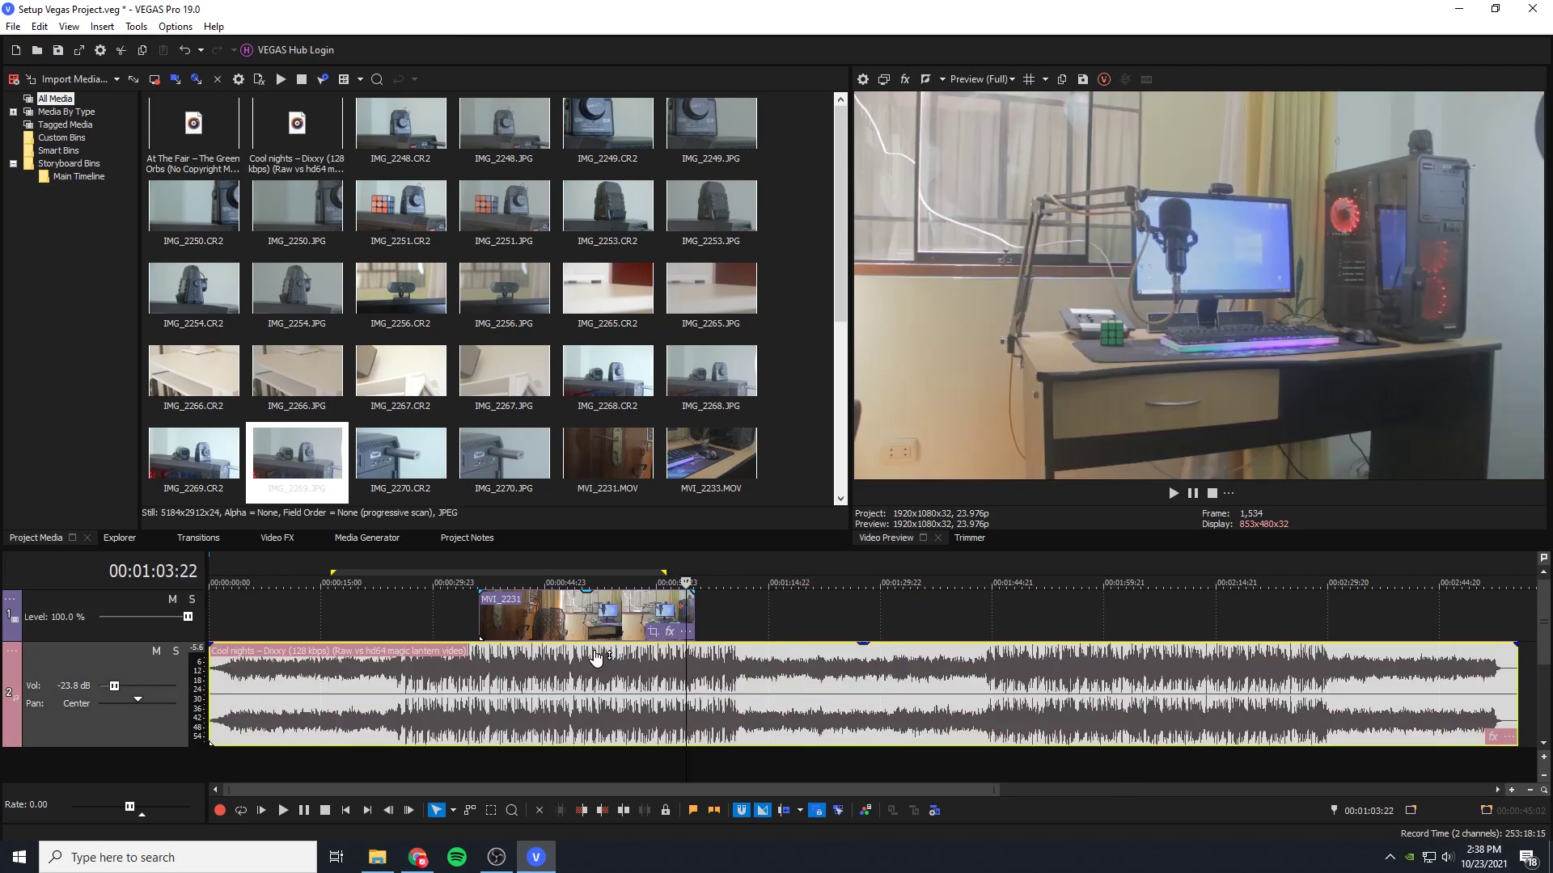
left_click(610, 617, "ctrl")
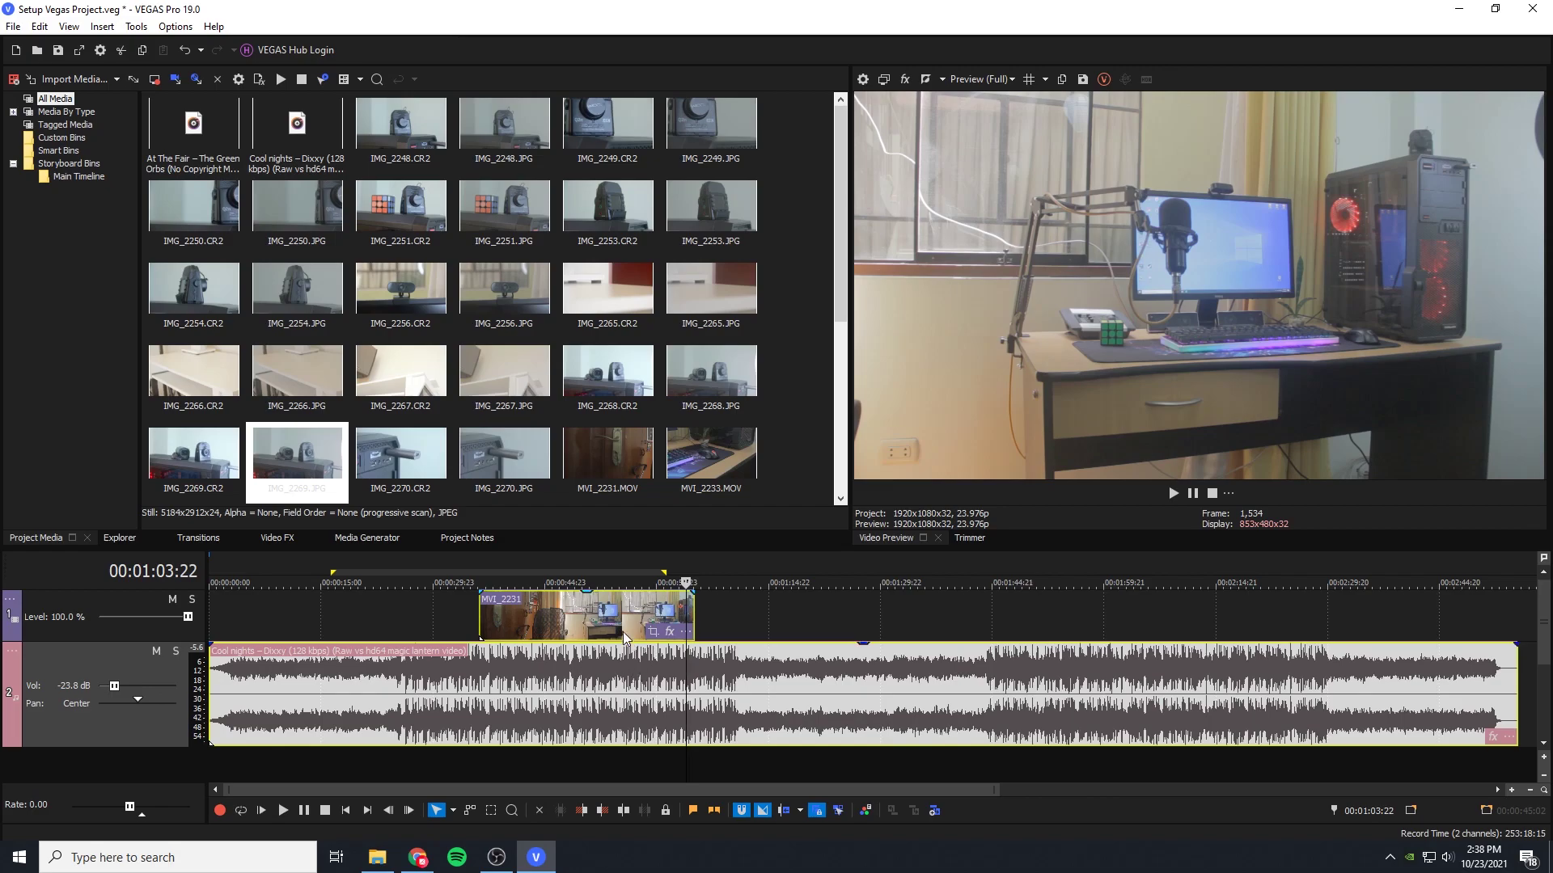
left_click_drag(600, 621, 1331, 647)
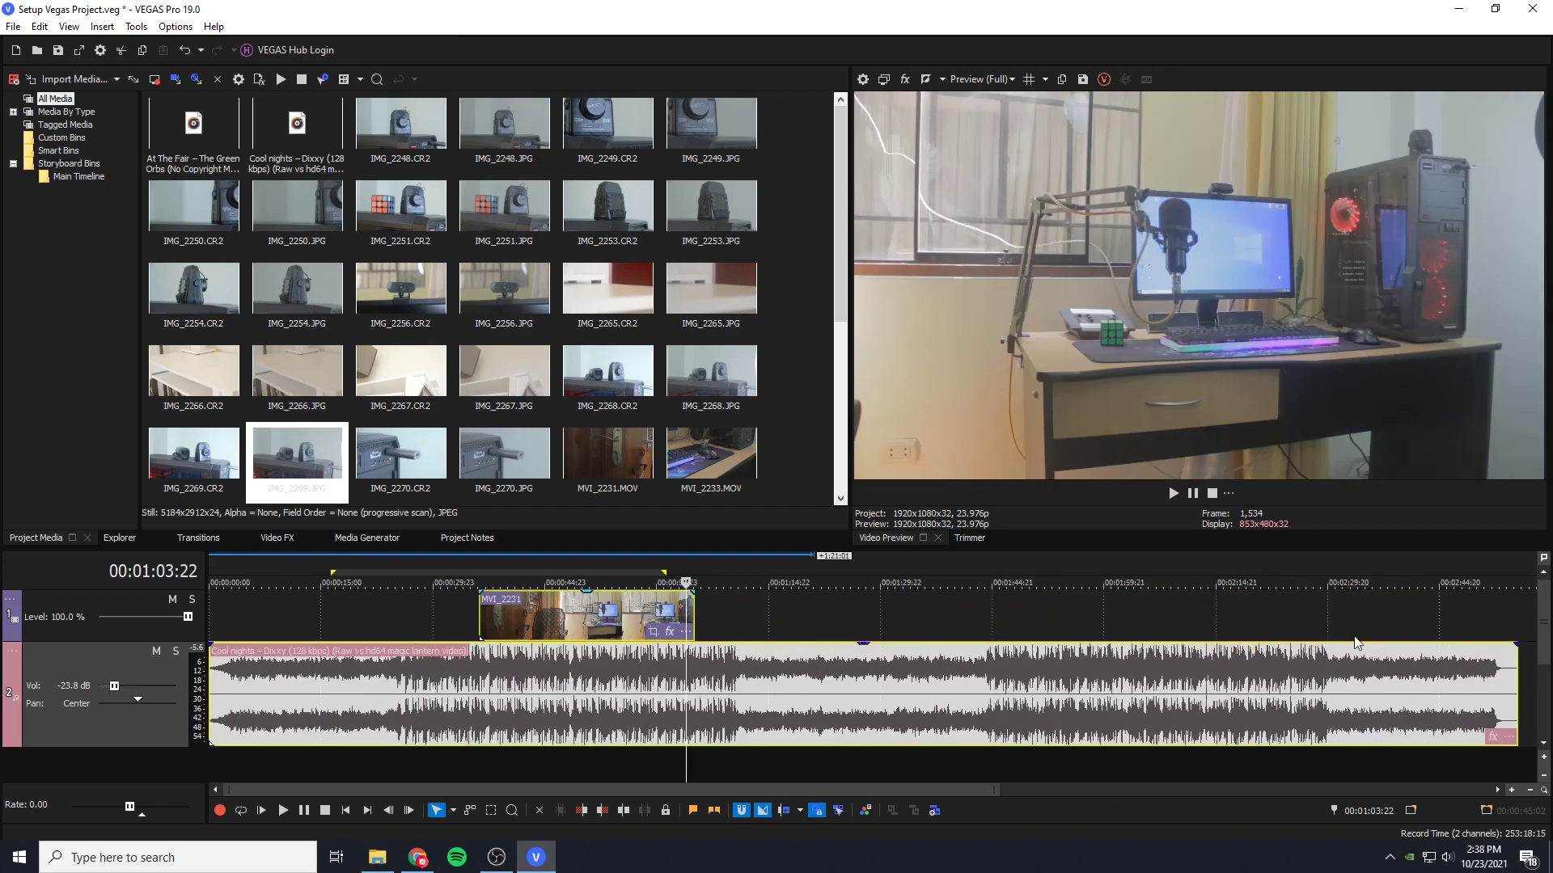
left_click(835, 635)
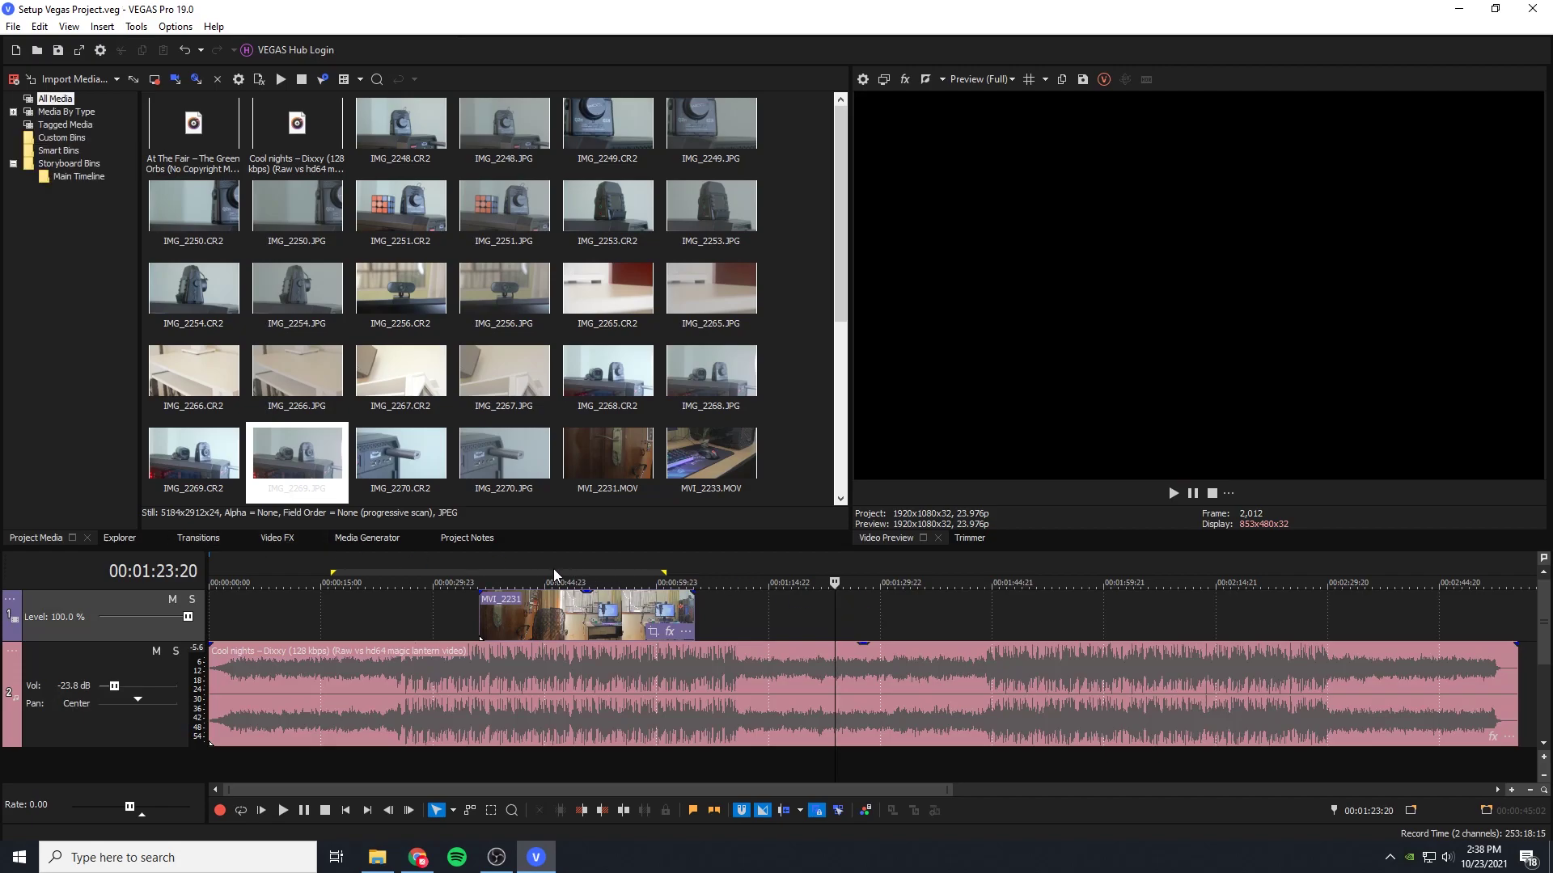
left_click(641, 619)
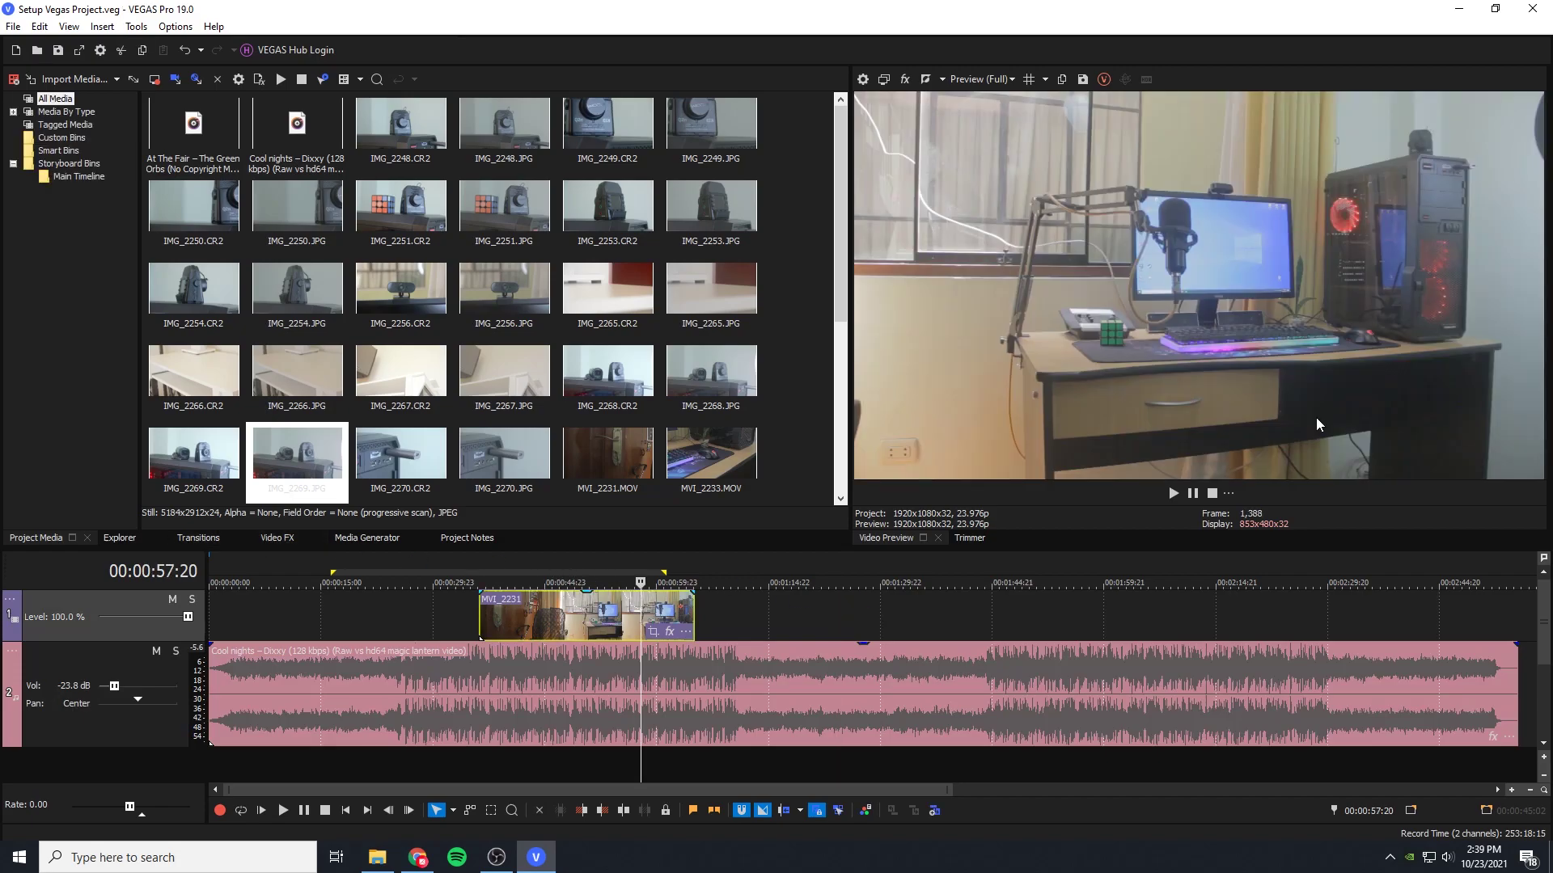